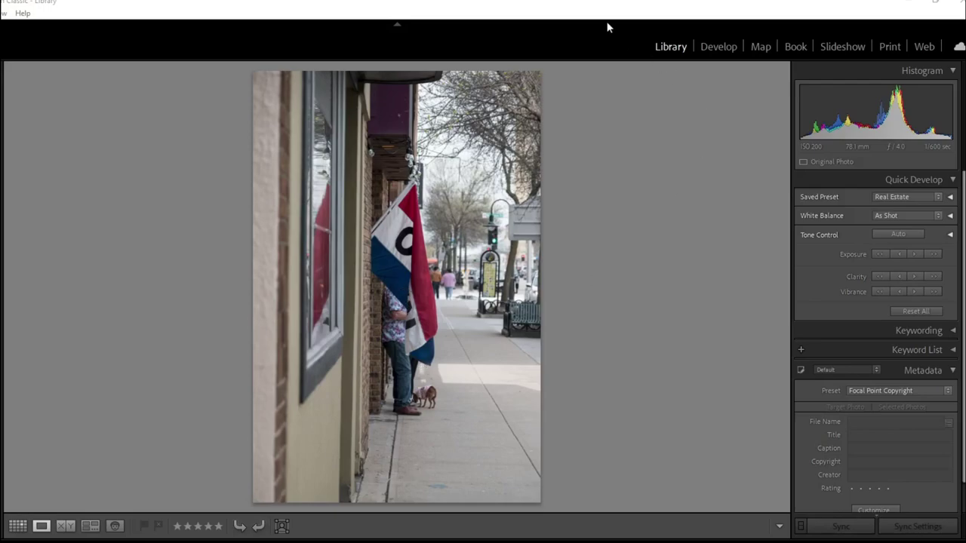
- Compare the wide OPEN flag shot with the upright flag street photo
key(Right)
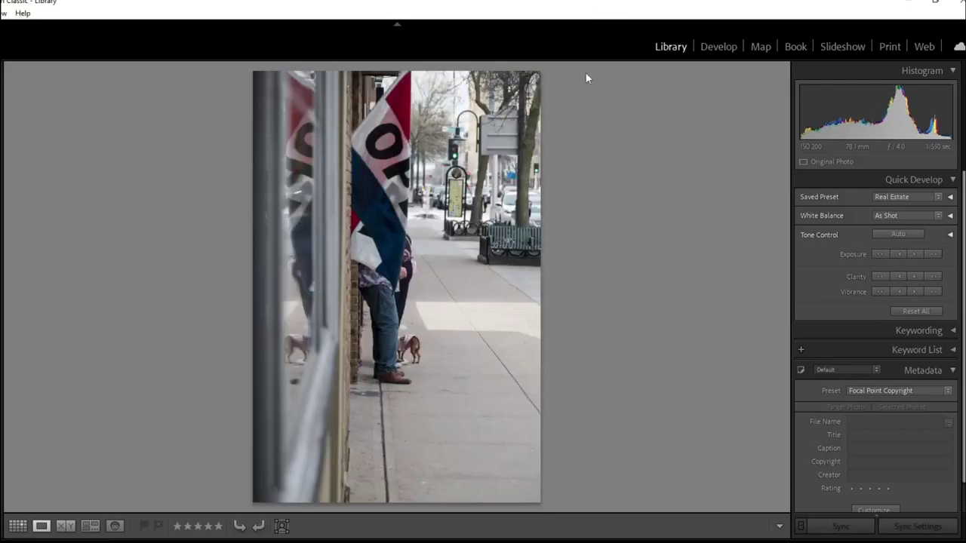
key(Right)
key(Right)
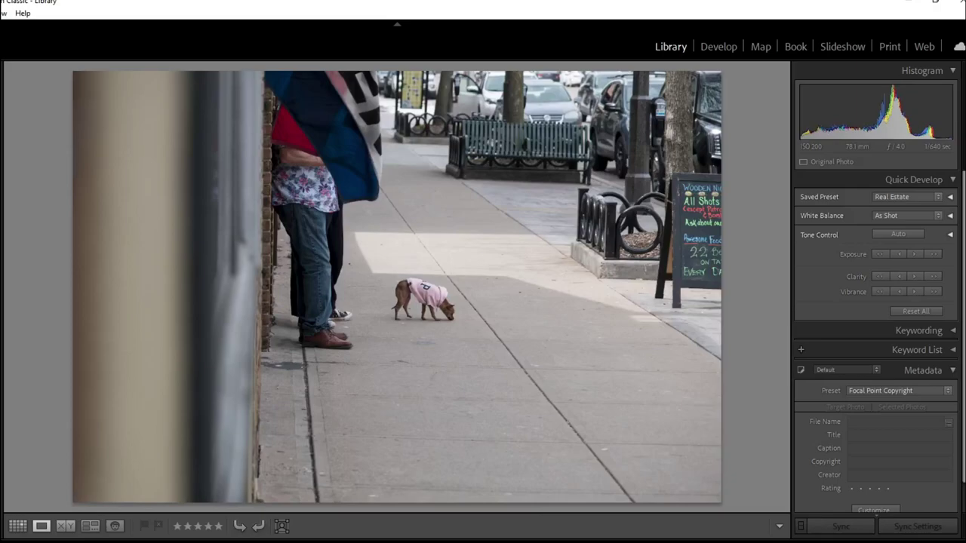
key(Right)
key(Right)
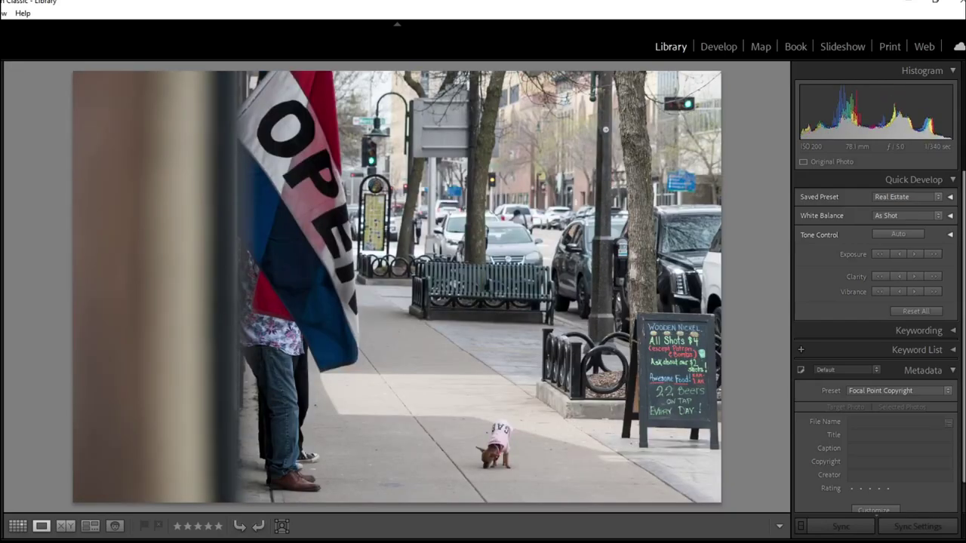
key(Right)
key(Left)
key(Right)
key(Left)
key(Right)
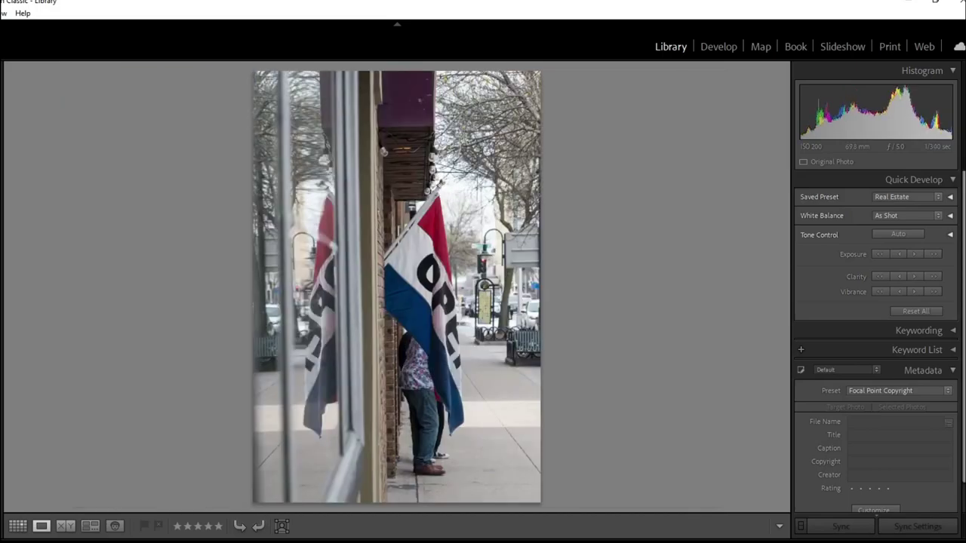
- Check the remaining flag shots, including the dog photo, and flag the chosen upright one as a pick
key(Right)
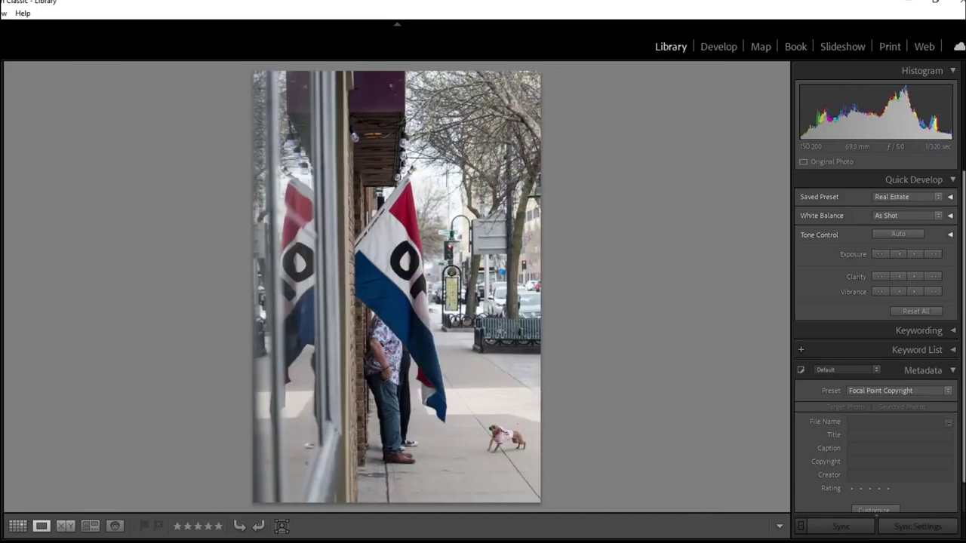
key(Right)
key(Right)
key(Right)
key(Left)
key(Left)
key(Left)
key(Left)
key(p)
key(Left)
key(Left)
key(Left)
key(Left)
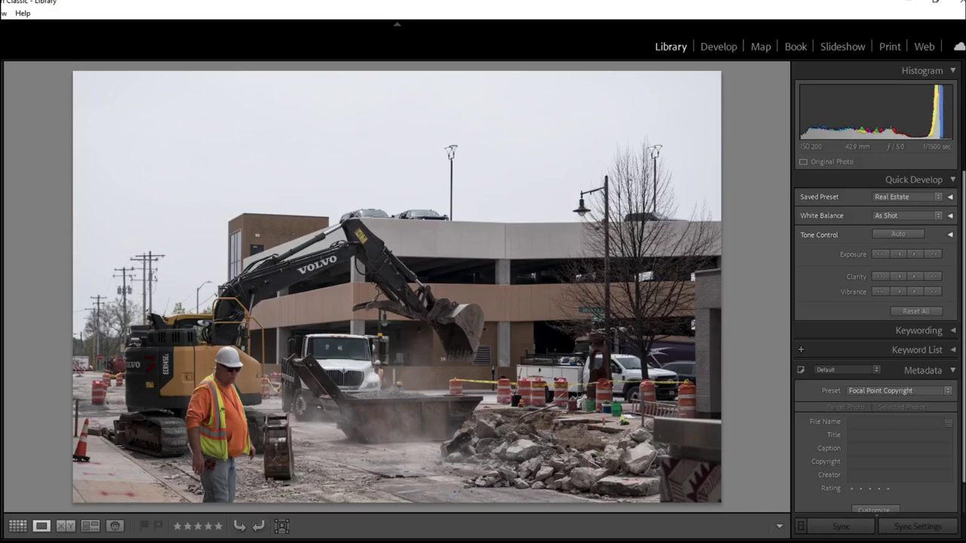
- Browse back through the construction shots and flag the excavator photo as a pick
key(Left)
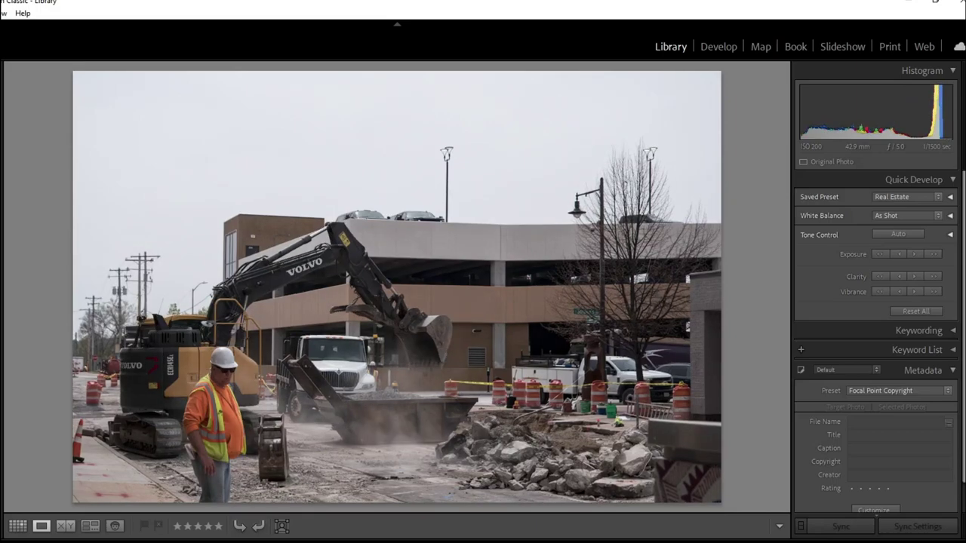
key(Left)
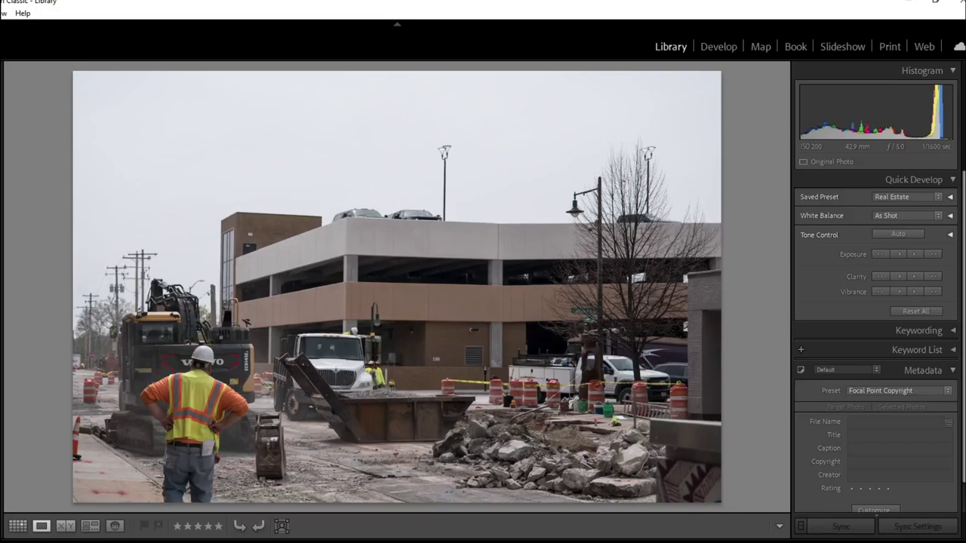
key(Left)
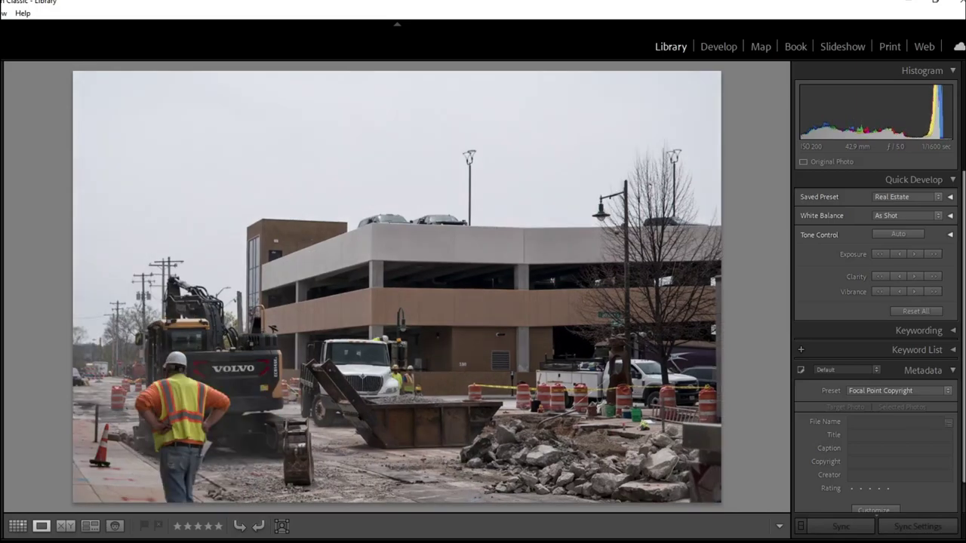
key(Left)
key(Left)
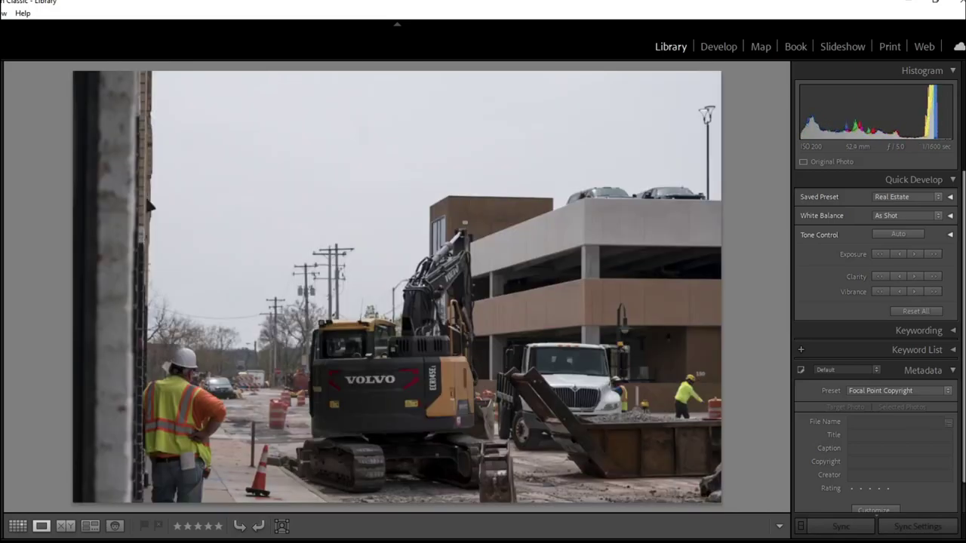
key(Left)
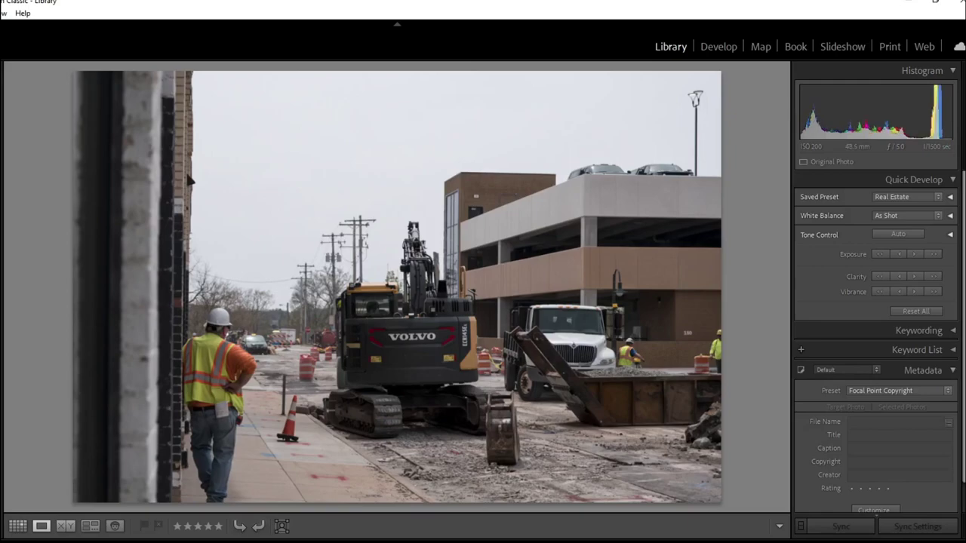
key(Left)
key(Left)
key(Left)
key(Left)
key(Left)
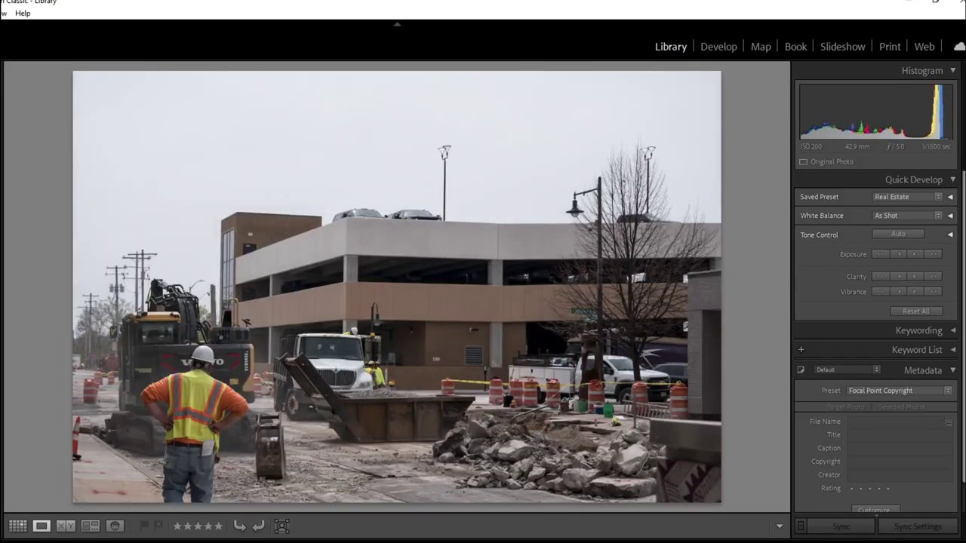
key(Left)
key(Left)
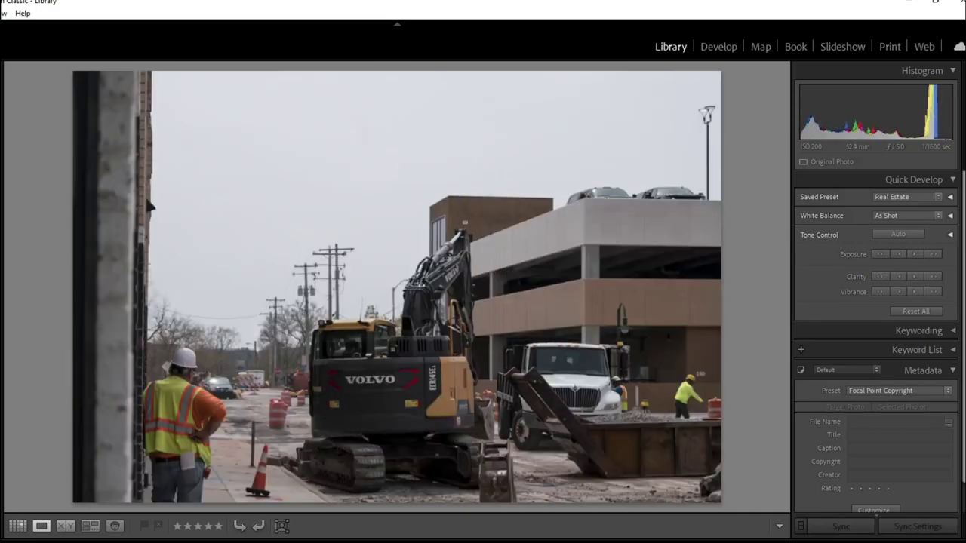
key(p)
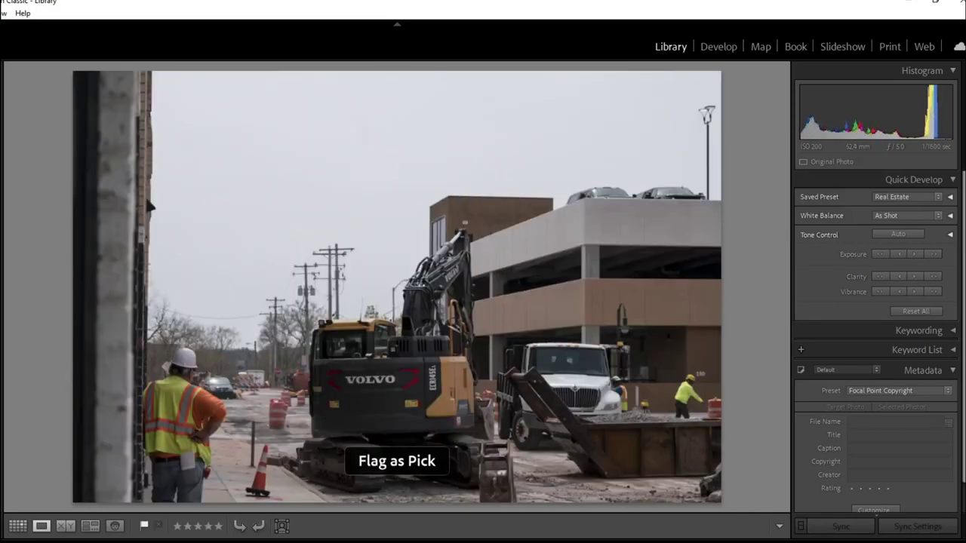
- Flag the close excavator shot as a pick, correcting a stray flag, and view the following frames
key(Left)
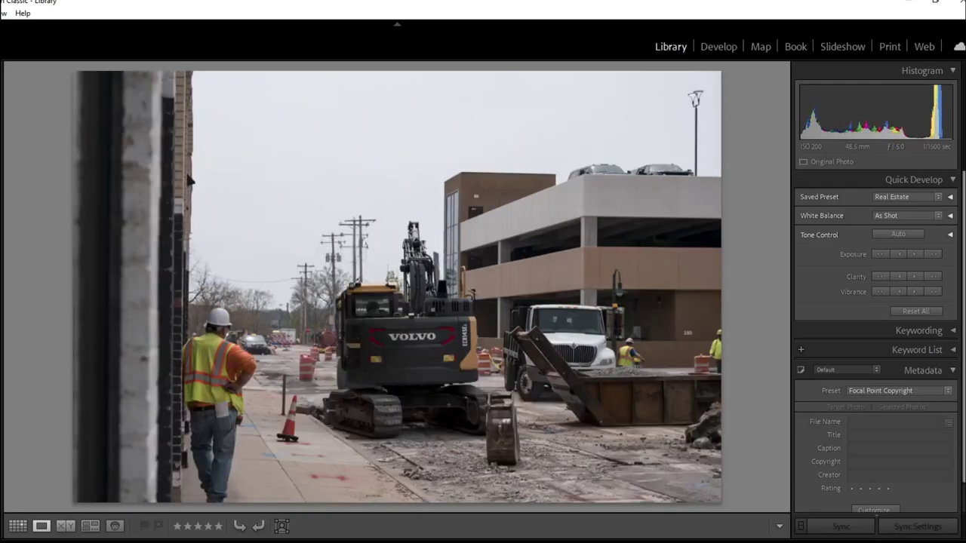
key(Left)
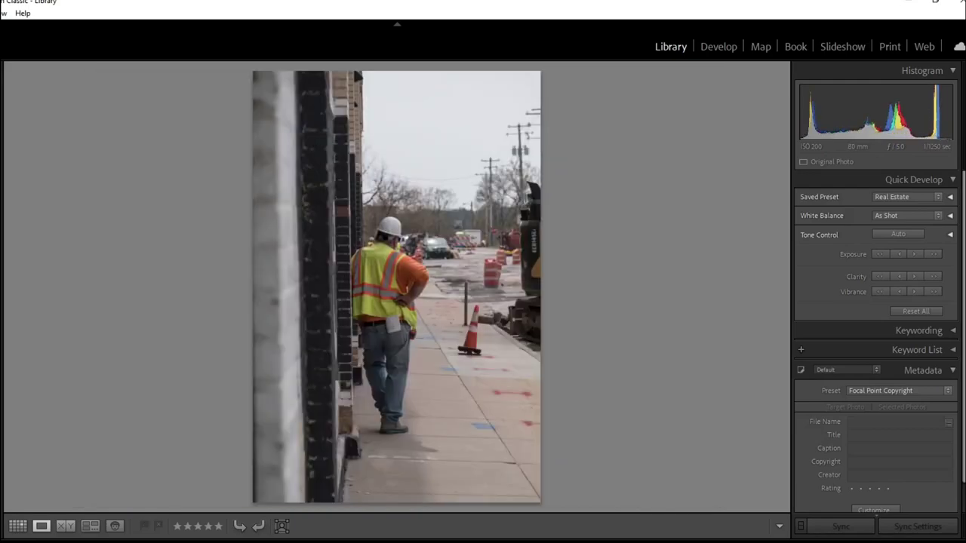
key(p)
key(Right)
key(Left)
key(u)
key(p)
key(Right)
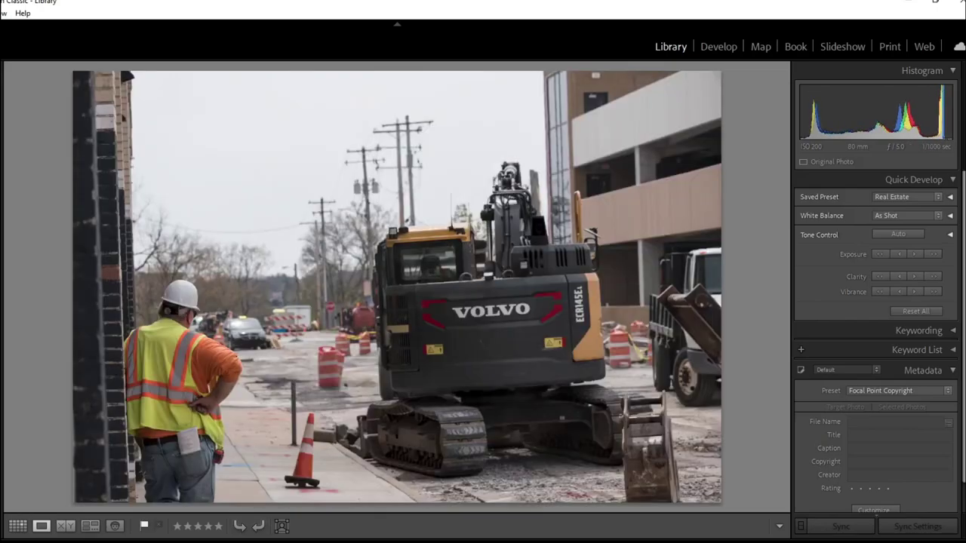
key(Right)
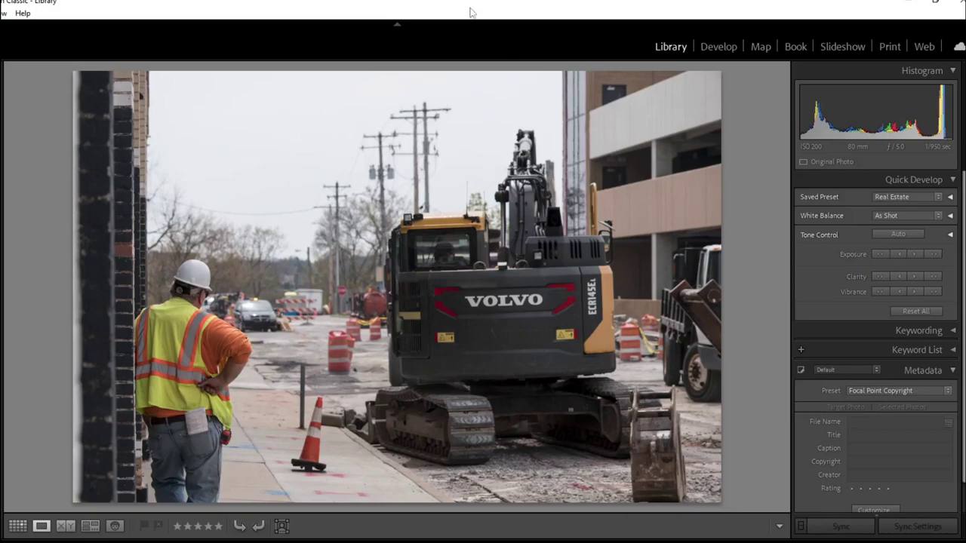
- Browse the mannequin-window photos and flag a close mannequin shot as a pick
key(Right)
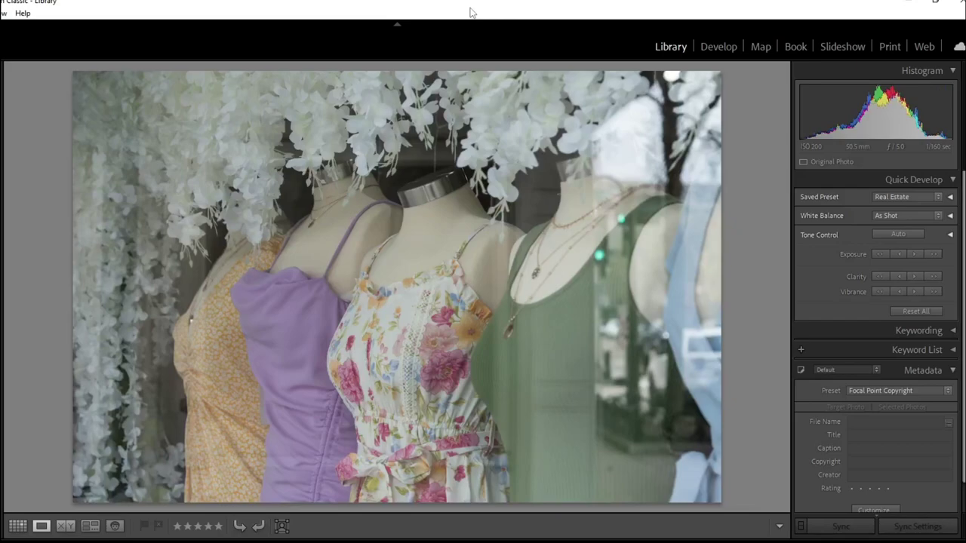
key(Right)
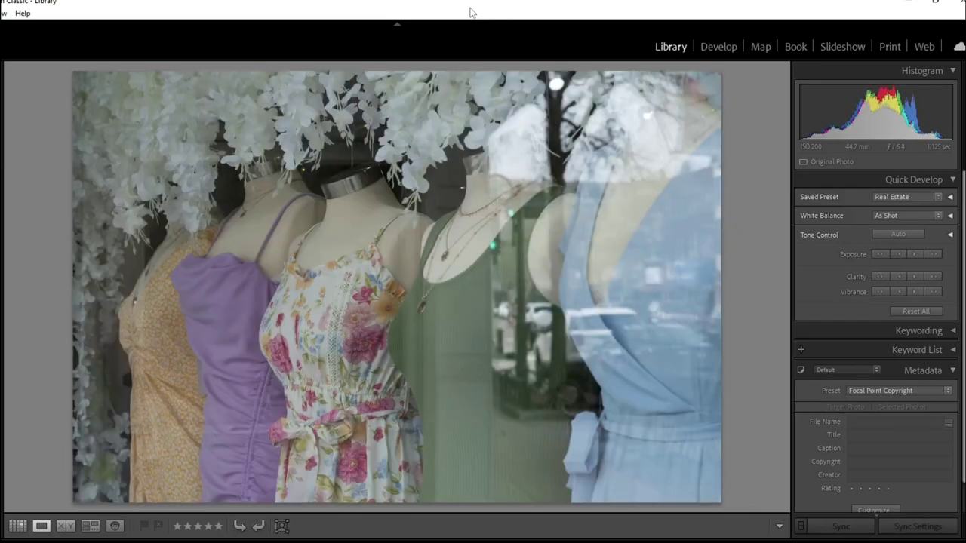
key(Right)
key(Right)
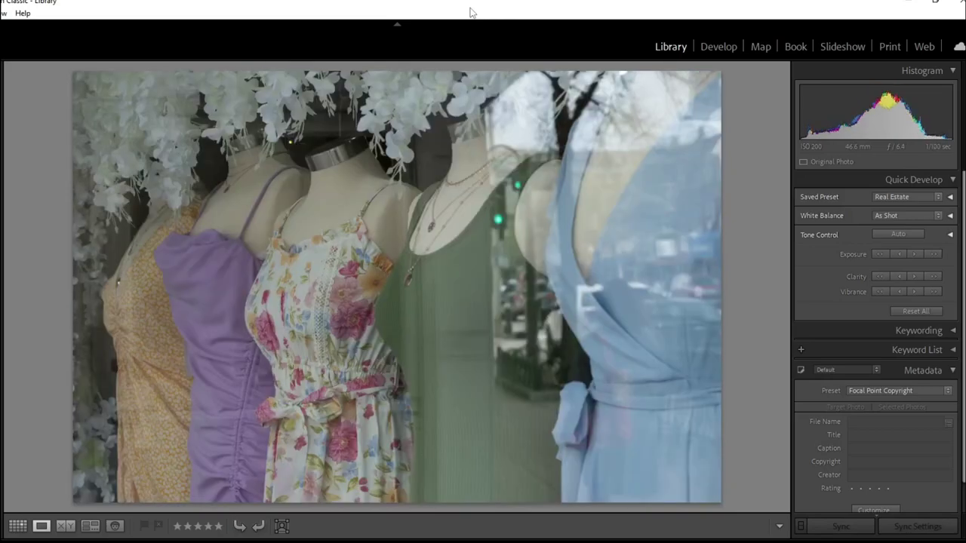
key(Right)
key(Right)
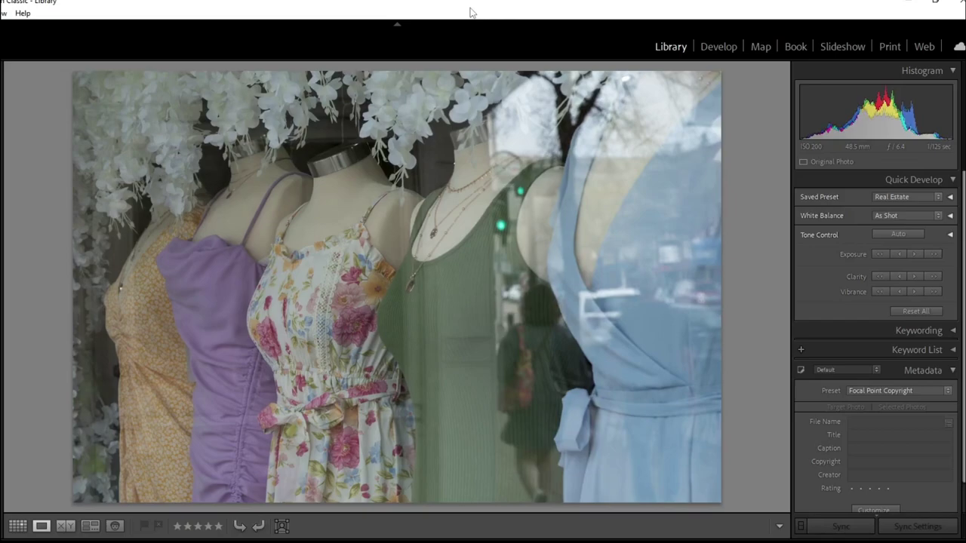
key(Right)
key(Right)
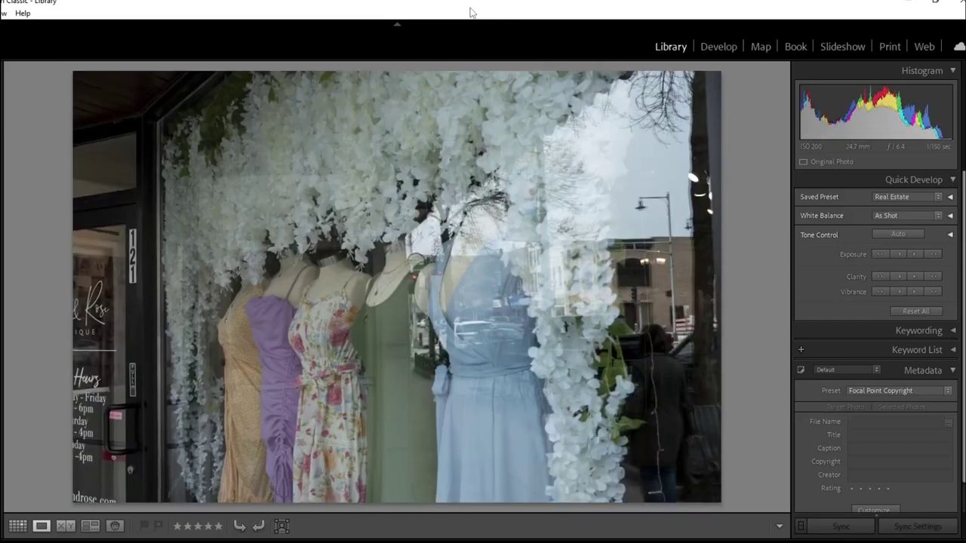
key(Right)
key(Right)
key(Right)
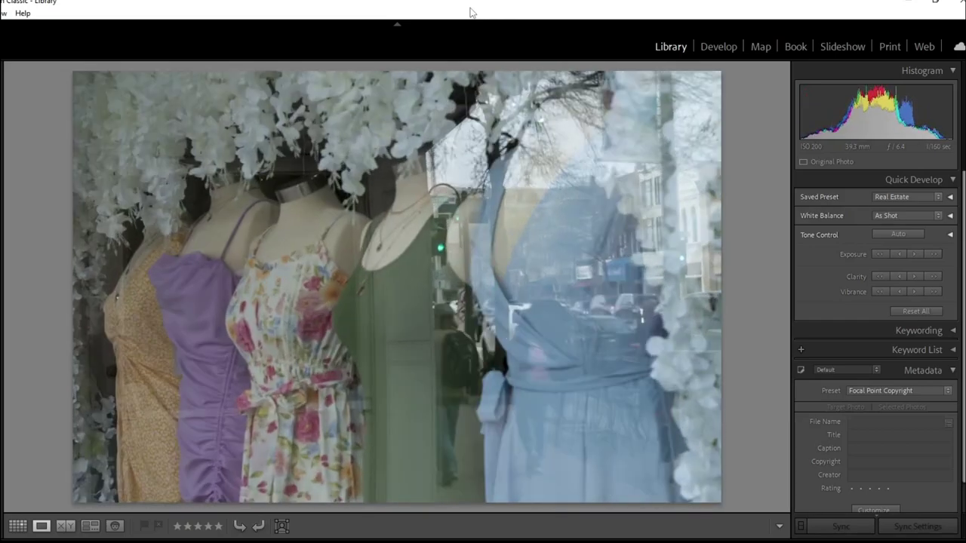
key(Right)
key(Right)
key(Right)
key(Right)
key(Right)
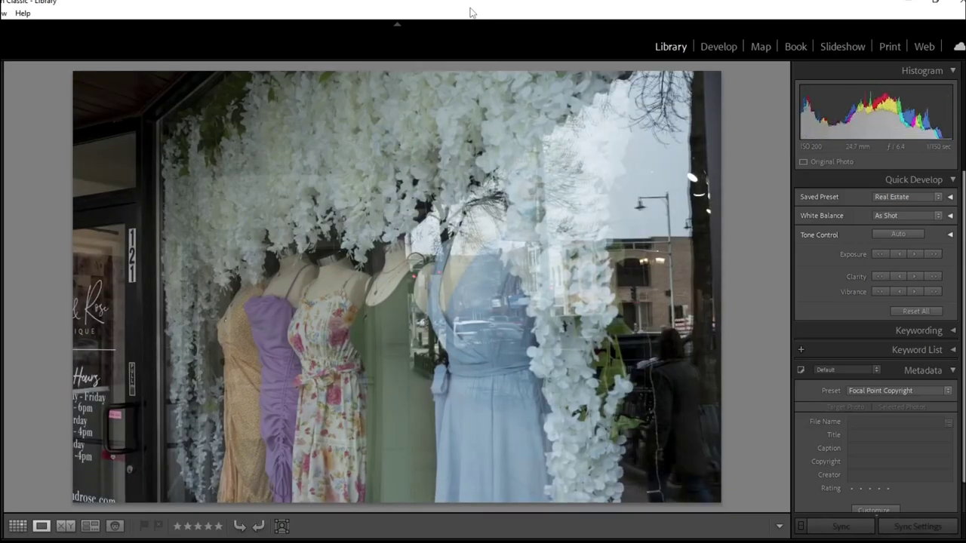
key(Right)
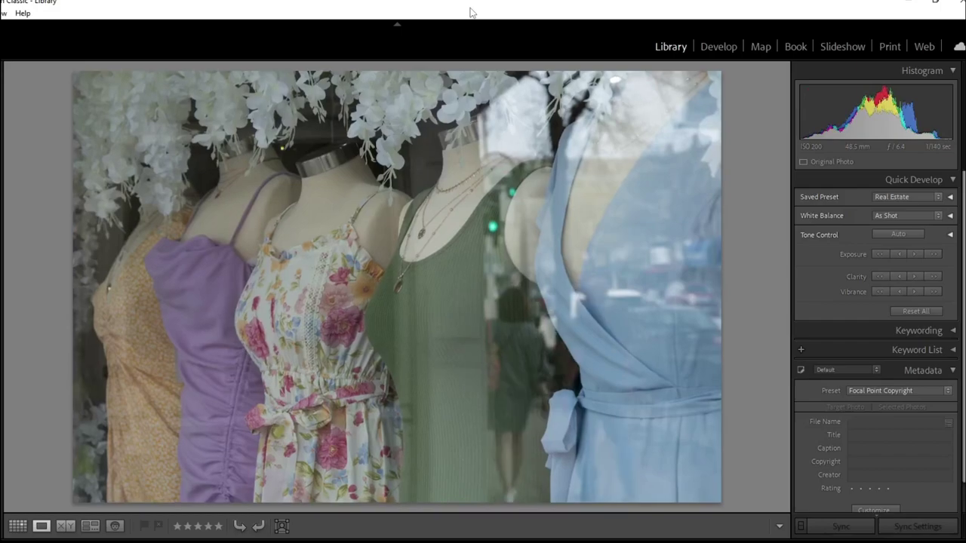
key(Right)
key(p)
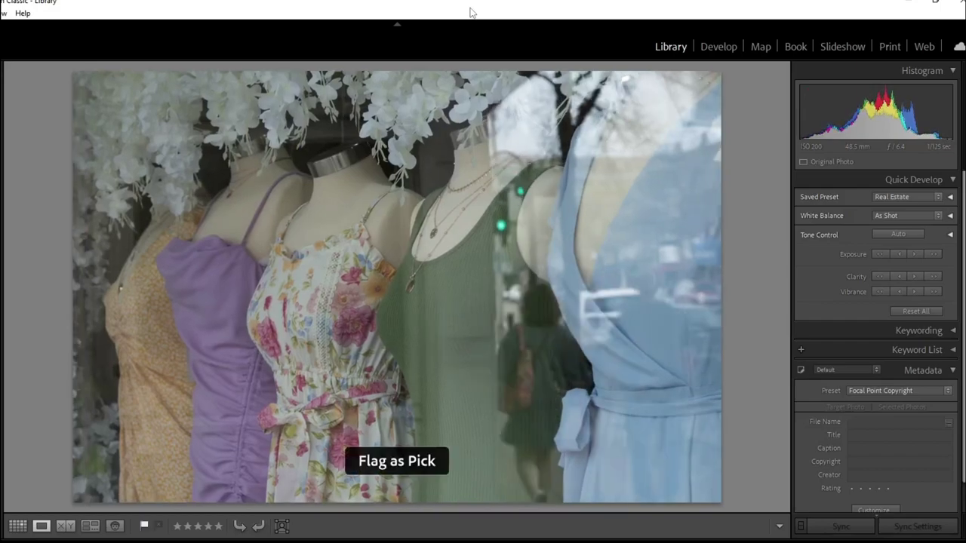
- Flag the chosen mannequin burst frame as a pick and continue toward the storefront photo
key(Right)
key(Right)
key(Right)
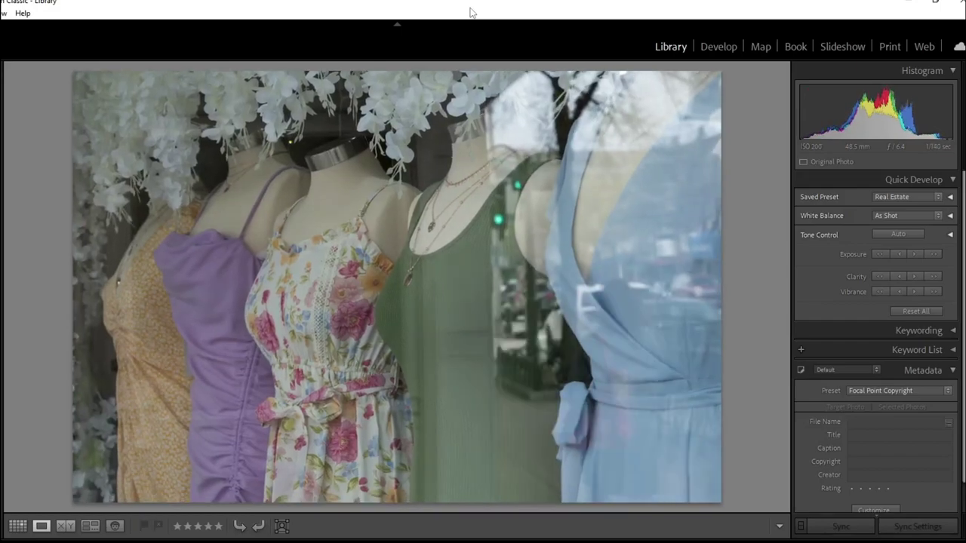
key(Right)
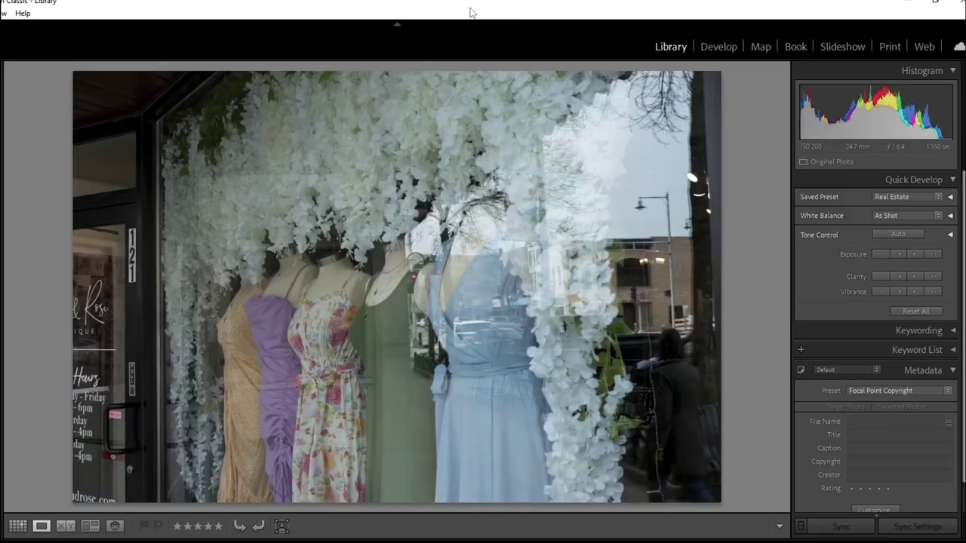
key(Right)
key(Right)
key(Right)
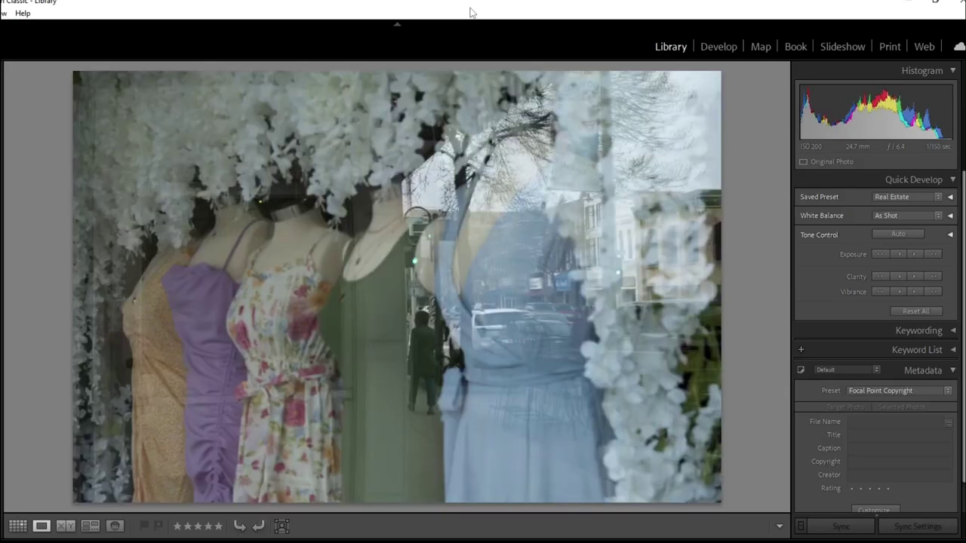
key(Right)
key(p)
key(Right)
key(Right)
key(Right)
key(Right)
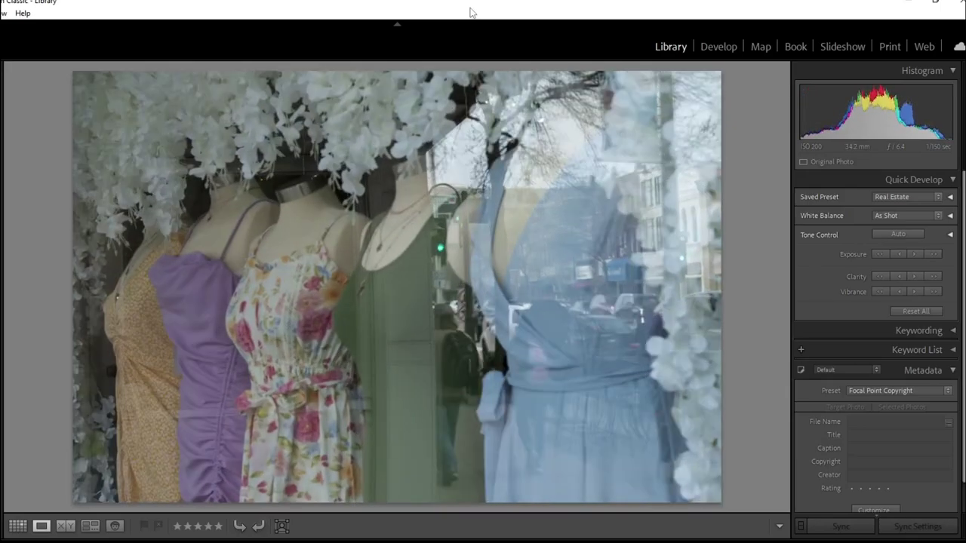
key(Right)
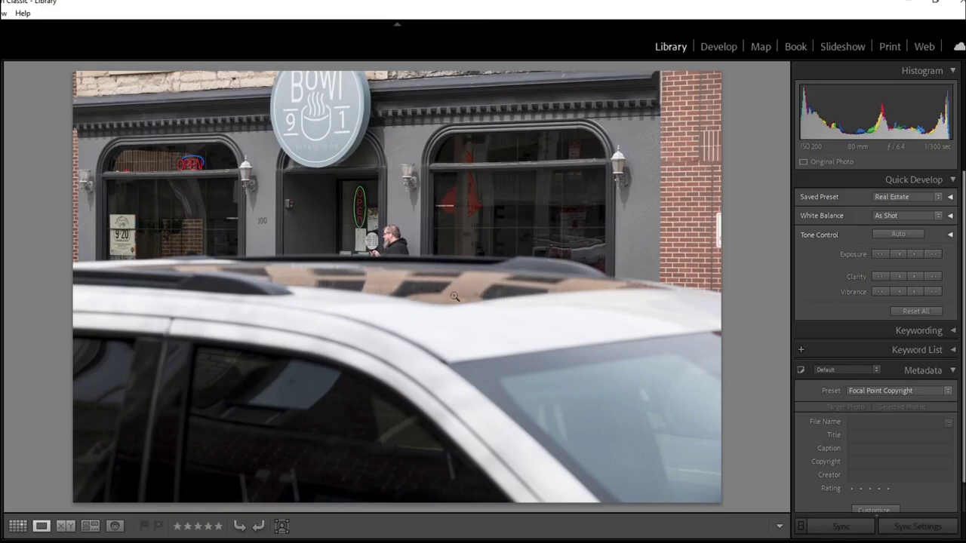
- Compare the storefront burst and traffic-light corner shots, settling on the café window photo
key(Right)
key(Right)
key(Right)
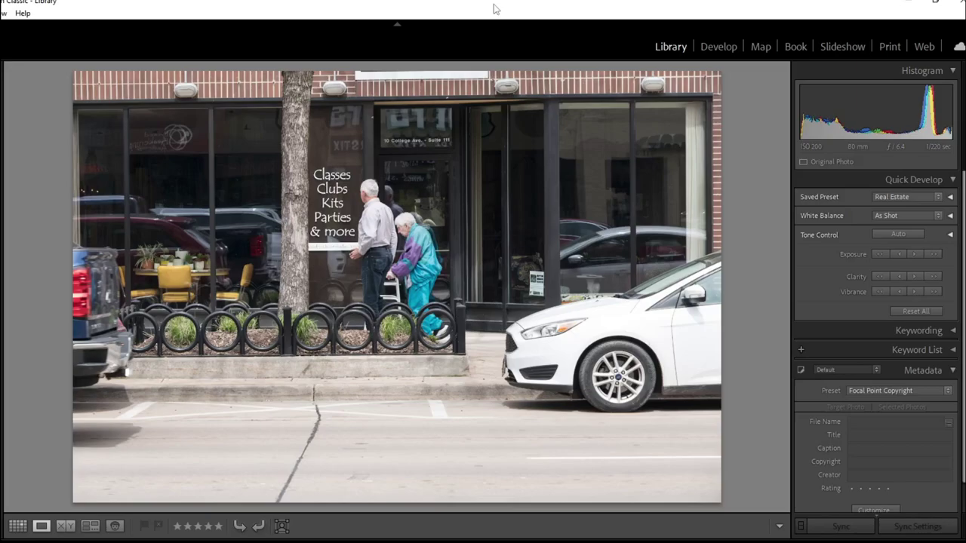
key(Right)
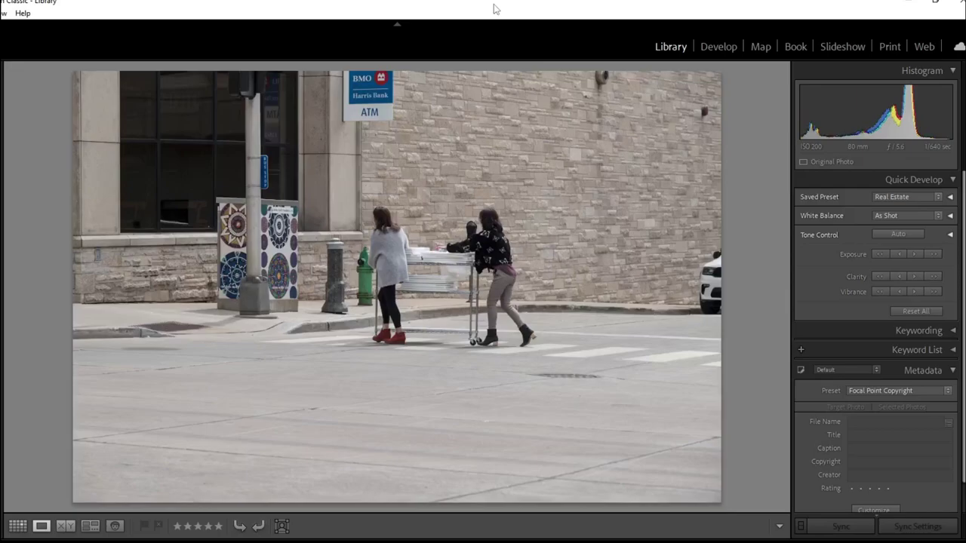
key(Right)
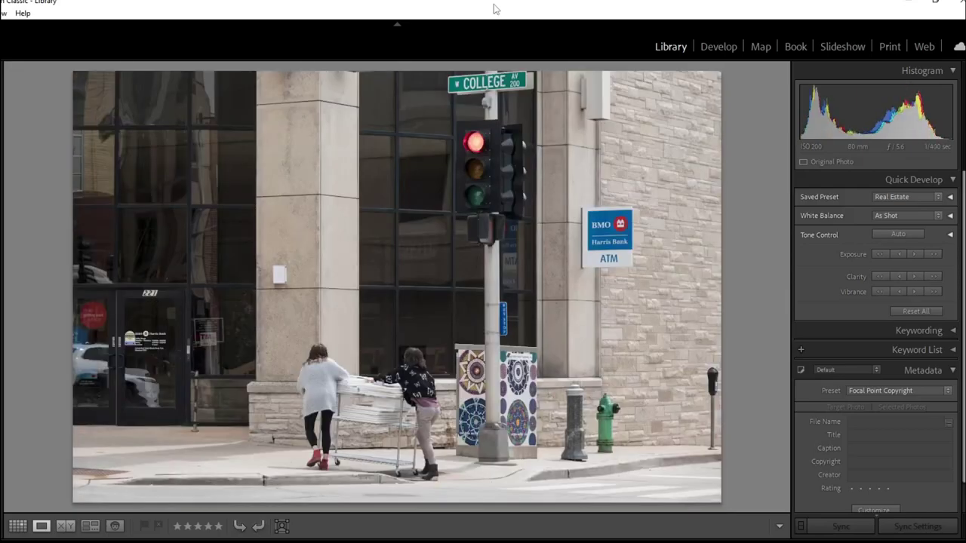
key(Left)
key(Right)
key(Left)
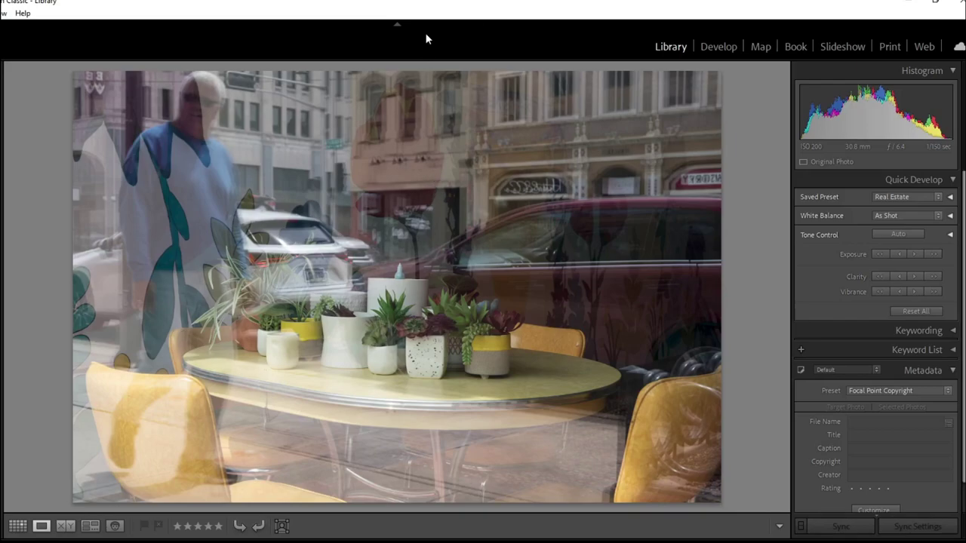
- Flag the chosen café-window burst frame as a pick
key(Right)
key(Right)
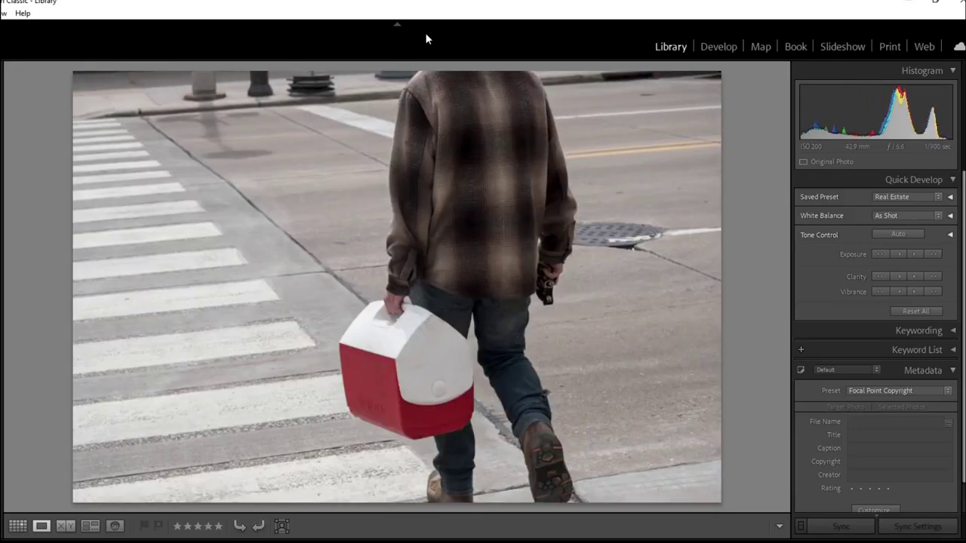
key(Right)
key(Right)
key(Right)
key(Right)
key(Right)
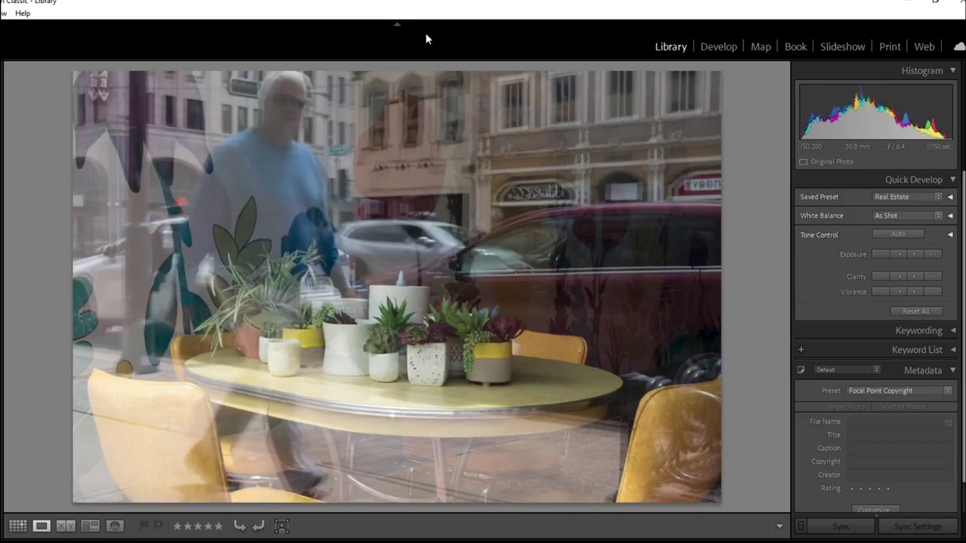
key(p)
key(Right)
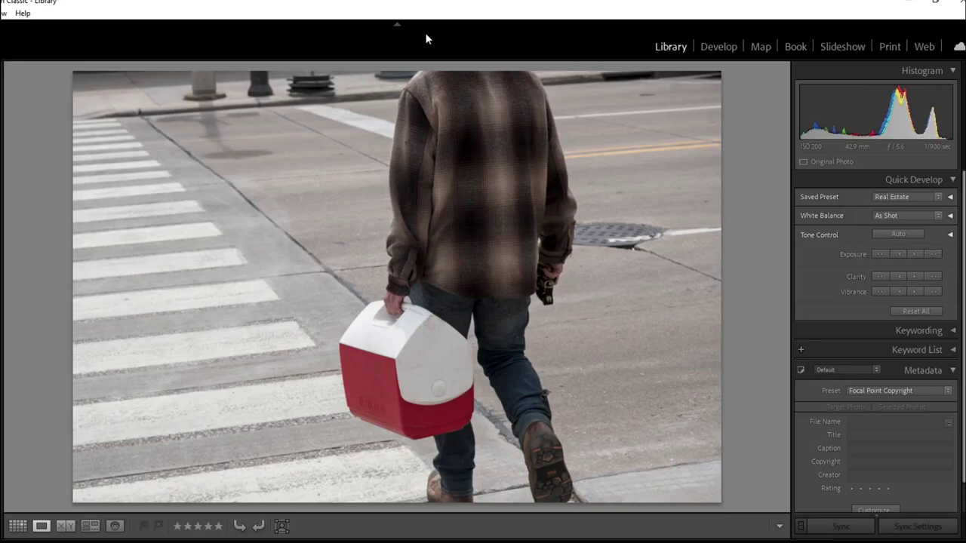
- Pick one cooler-carrying frame, unflag the next, and advance to the rubble-pile photo
key(Right)
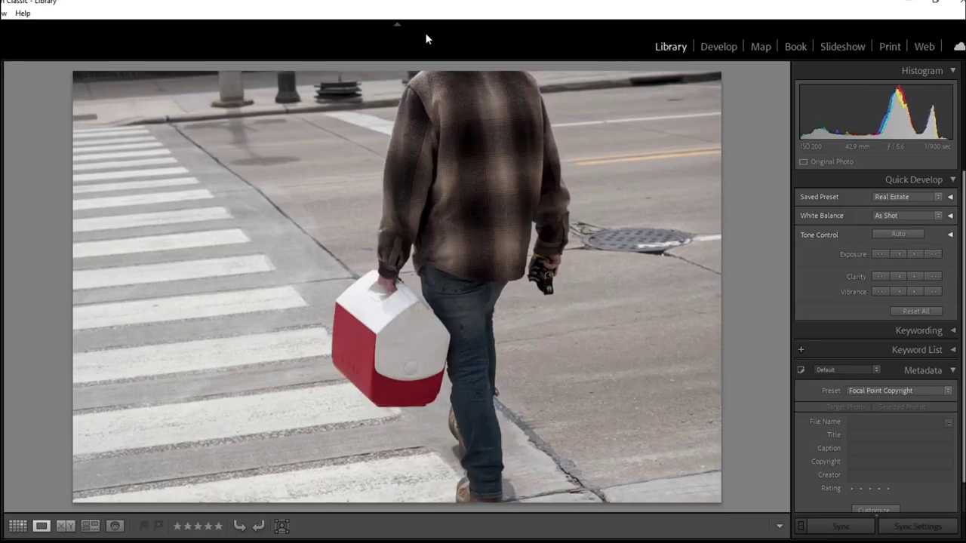
key(Right)
key(Right)
key(Right)
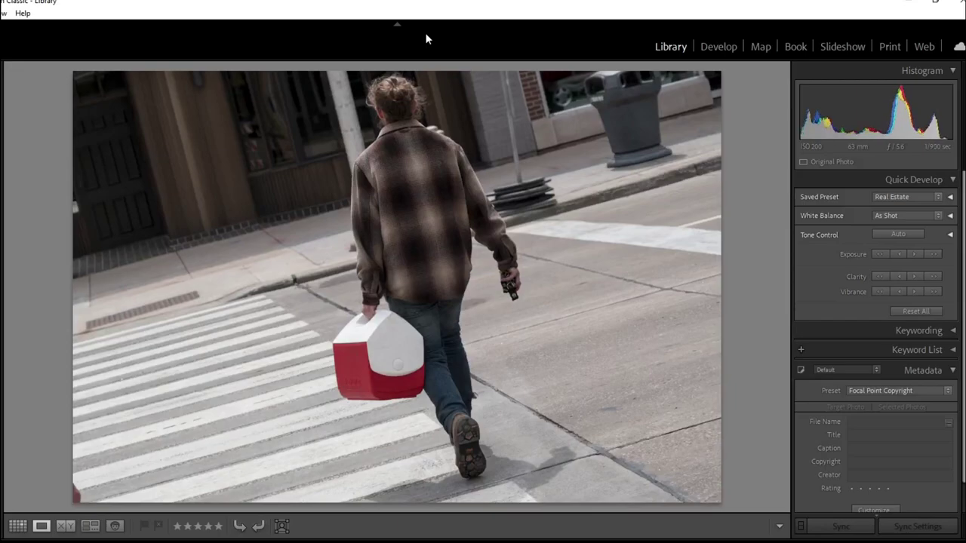
key(p)
key(Right)
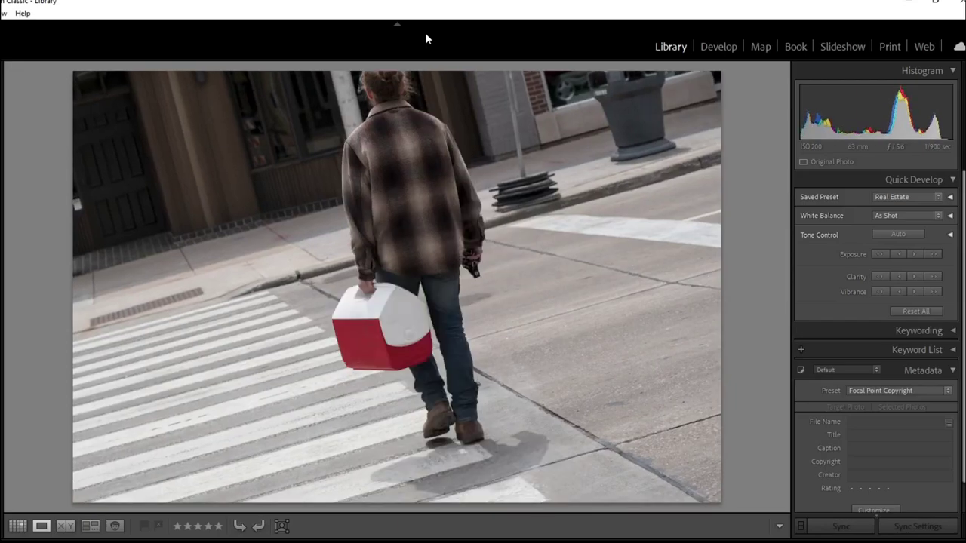
key(p)
key(u)
key(Right)
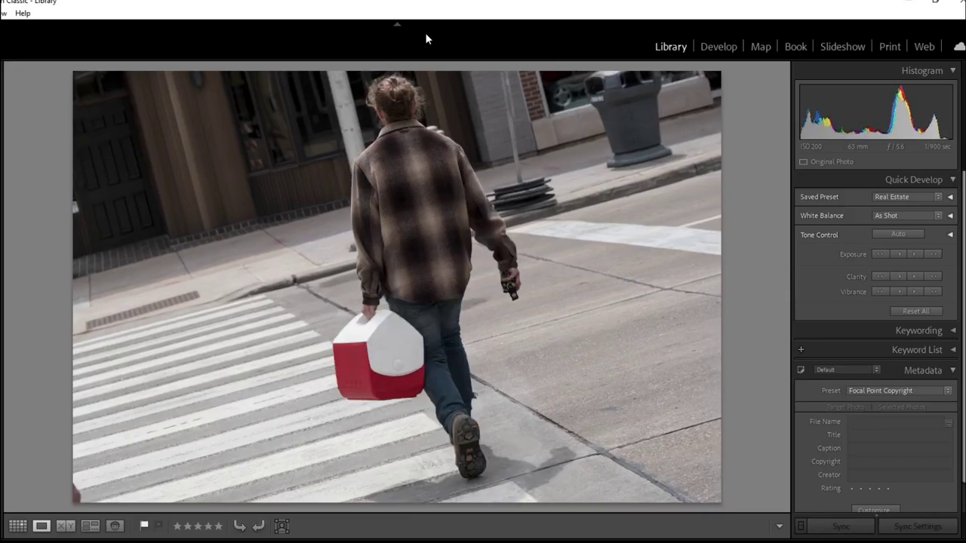
key(Right)
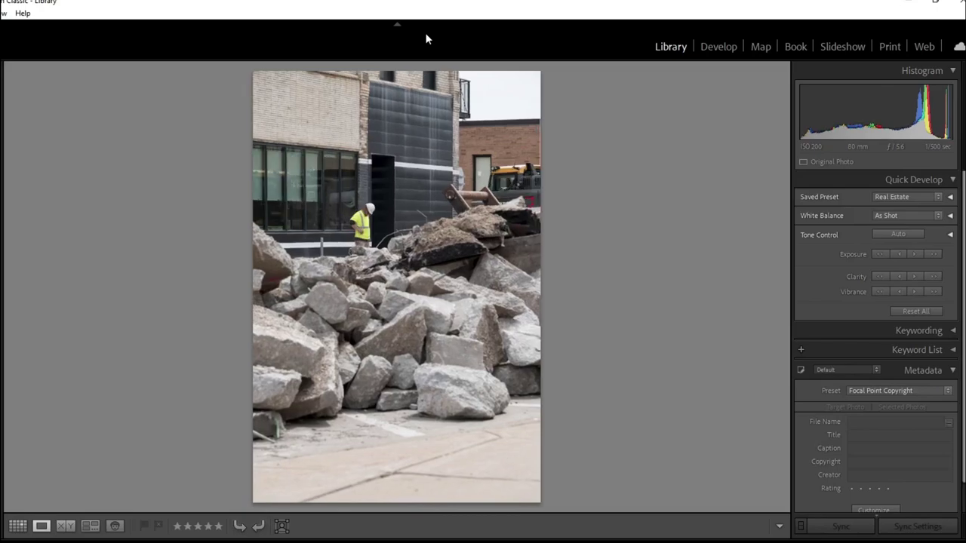
- Flag the excavator photo and the next sidewalk photo as picks
key(Right)
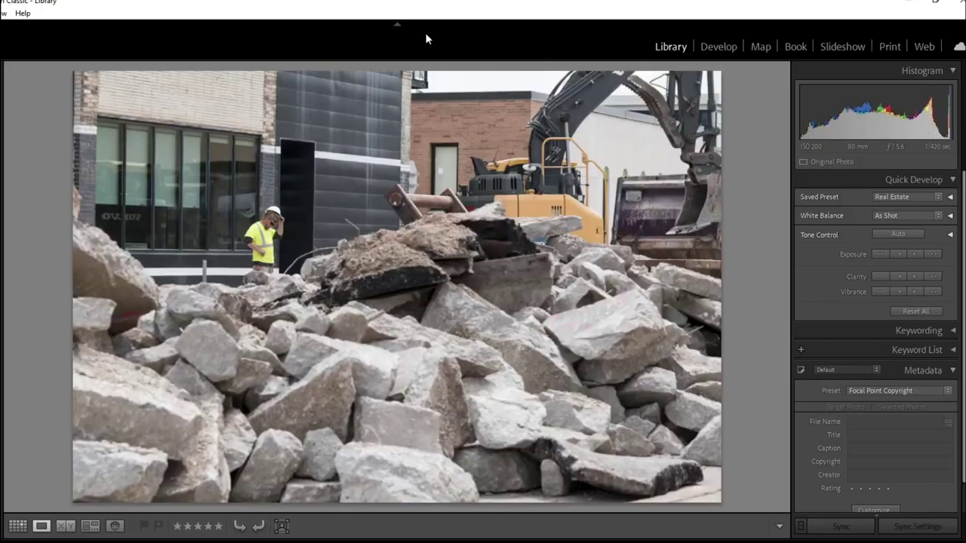
key(Left)
key(Right)
key(p)
key(Right)
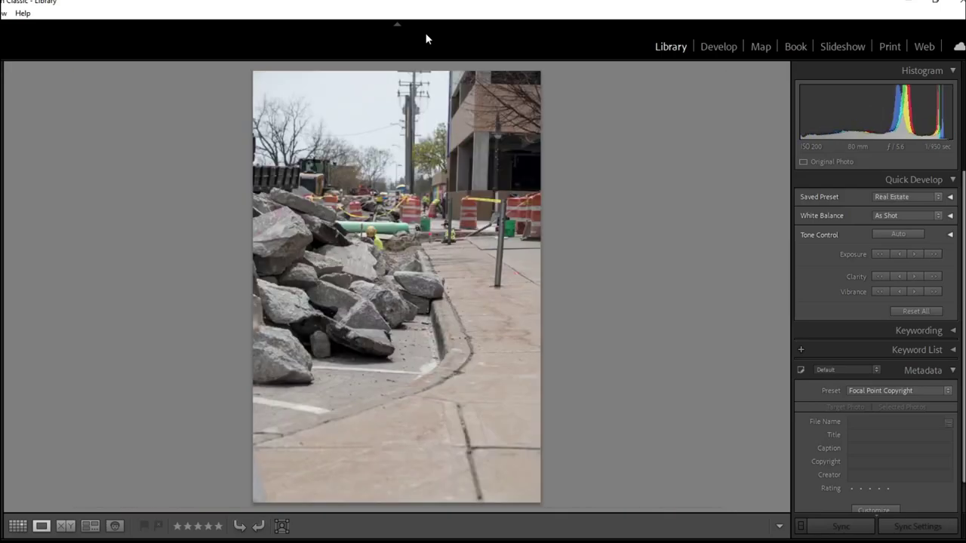
key(Right)
key(p)
- Flag the sidewalk rubble photo and the barricade photo as picks
key(Right)
key(Right)
key(Right)
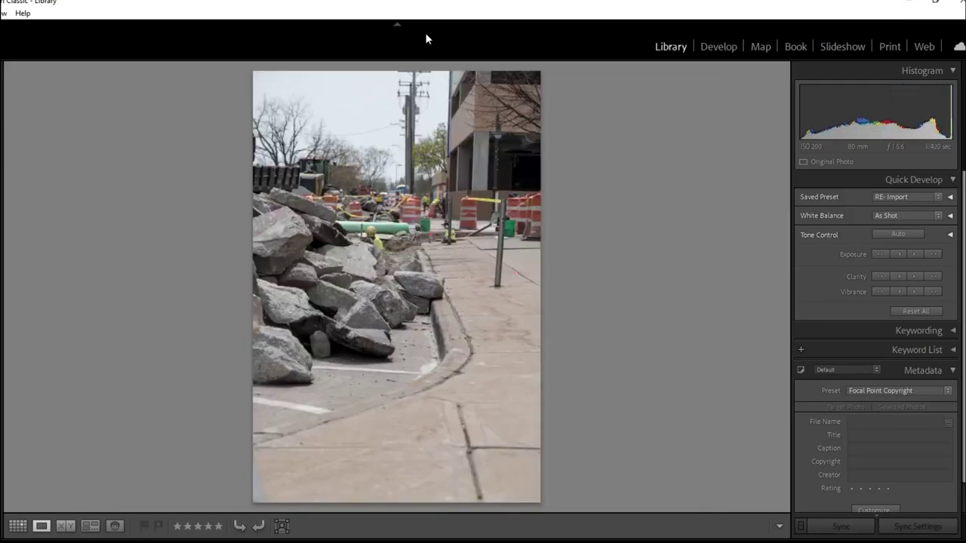
key(Right)
key(p)
key(Right)
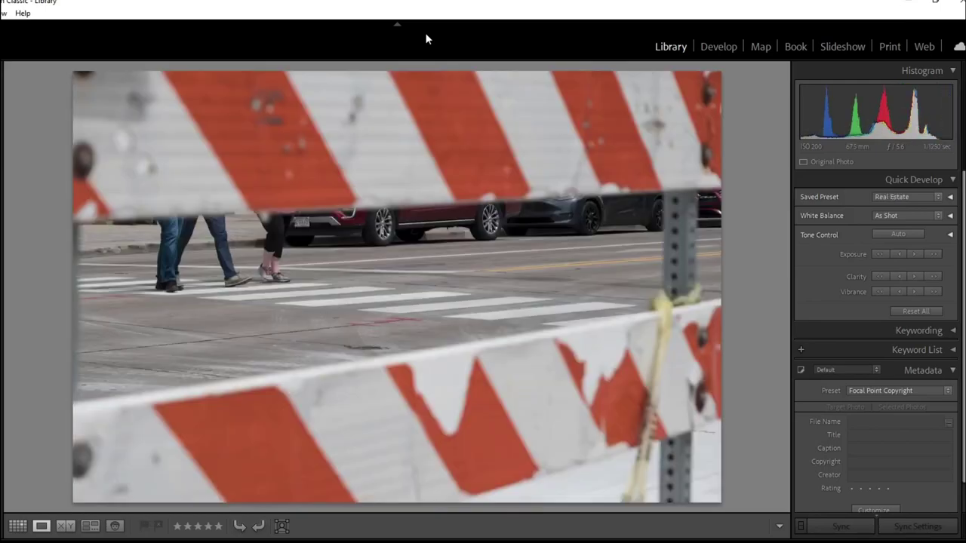
key(Right)
key(Right)
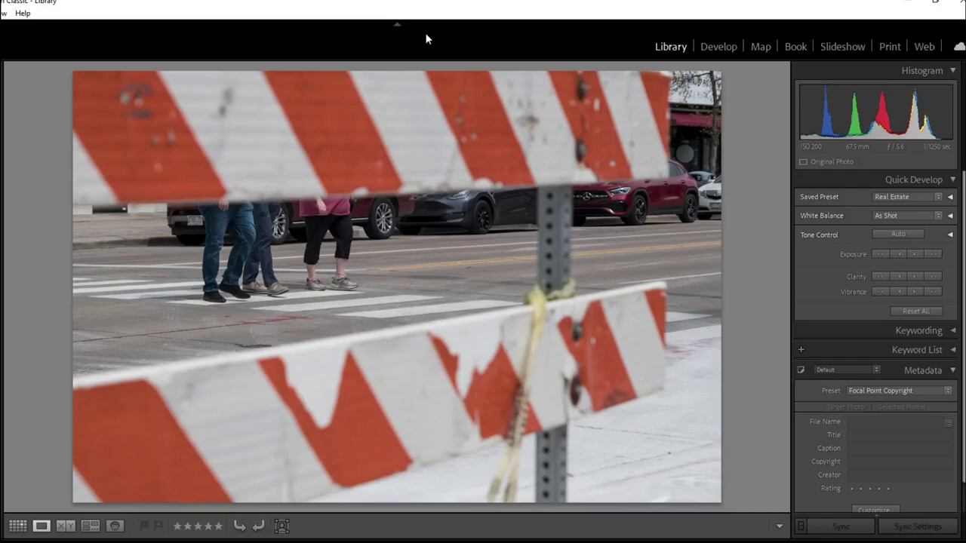
key(Right)
key(Right)
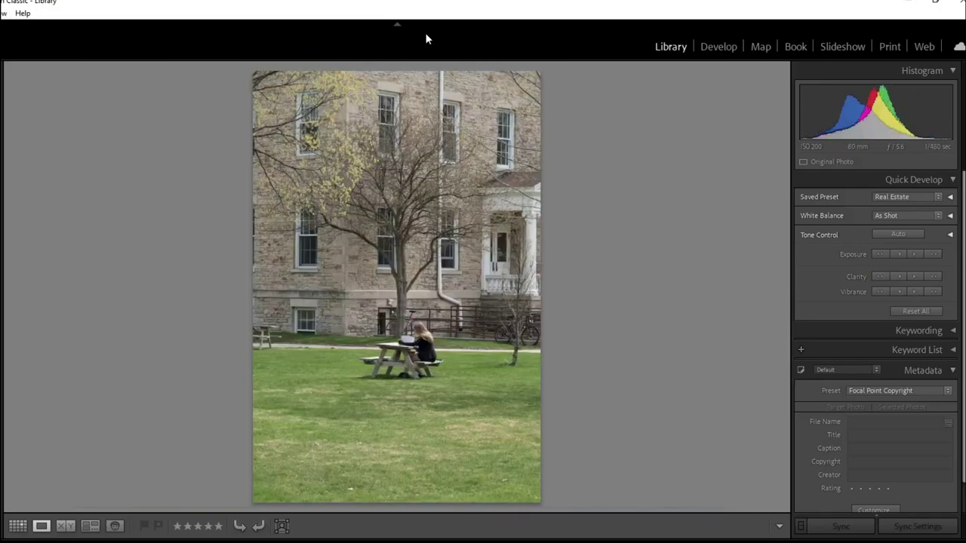
key(Left)
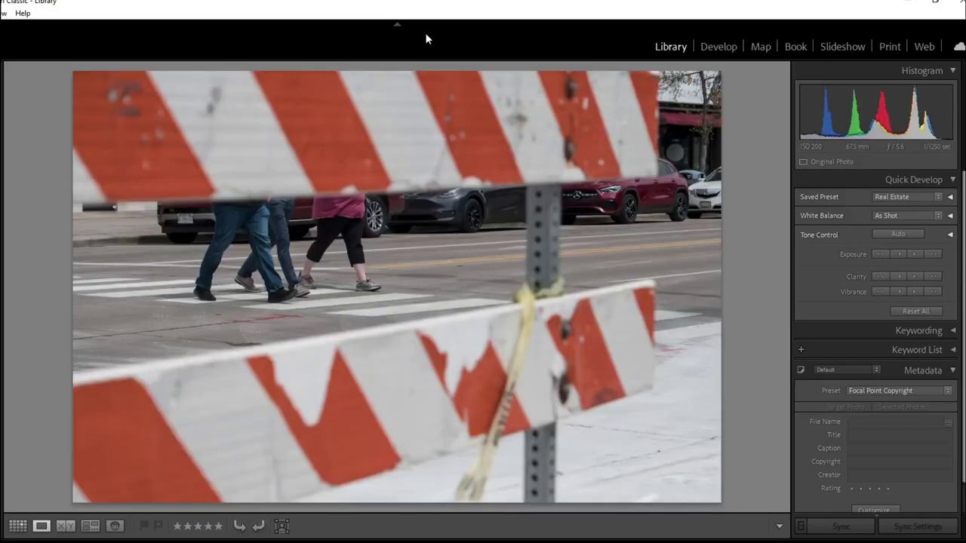
key(p)
- Flag the 80 mm building photo and the lawn photo as picks
key(Right)
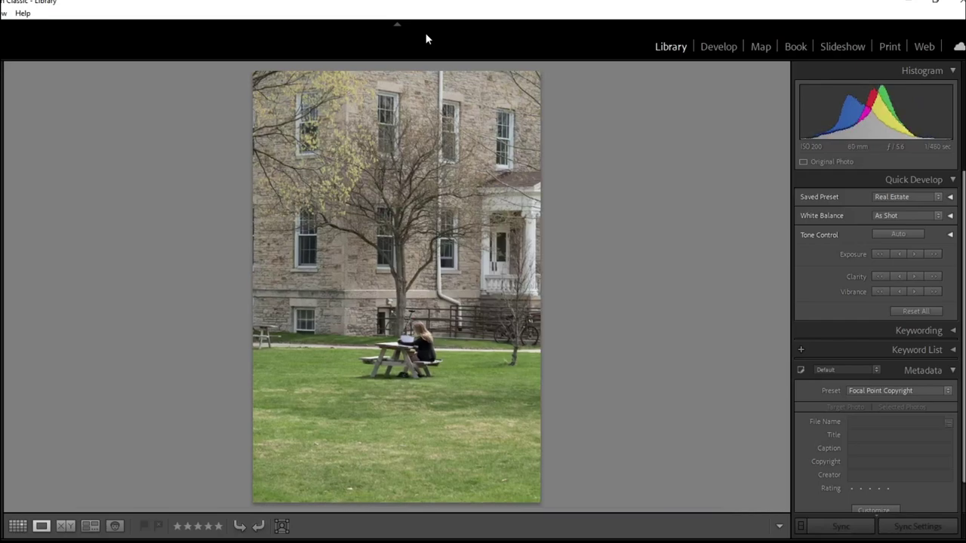
key(Right)
key(Left)
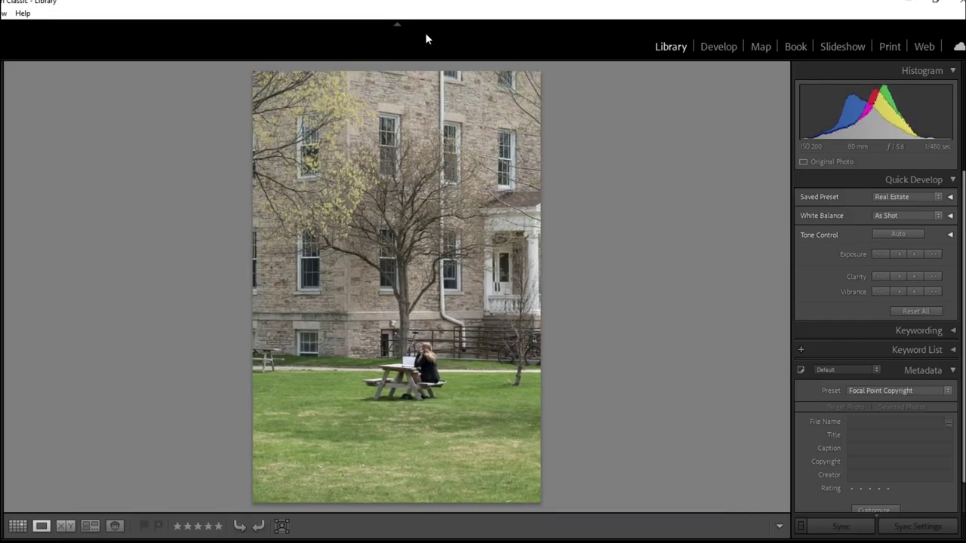
key(Right)
key(p)
key(Right)
key(Right)
key(Right)
key(Right)
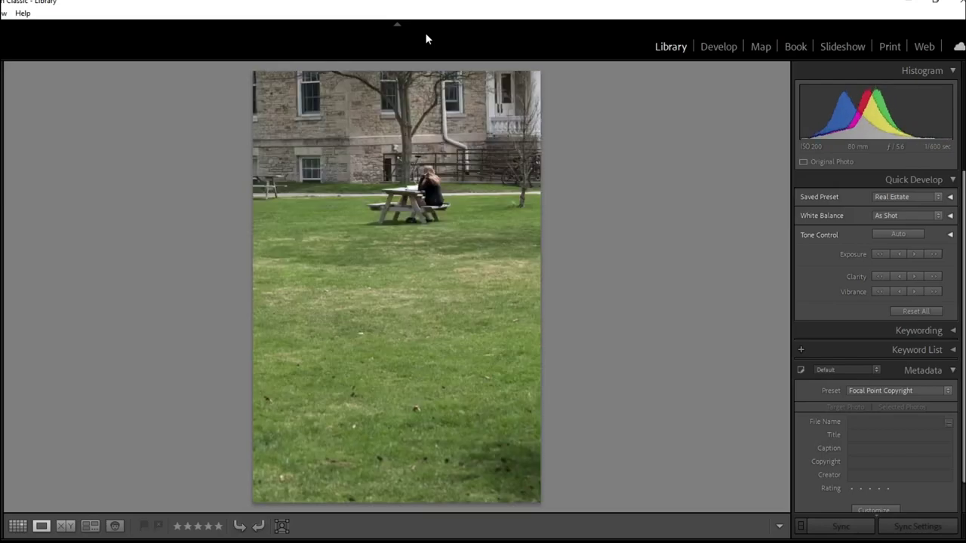
key(Right)
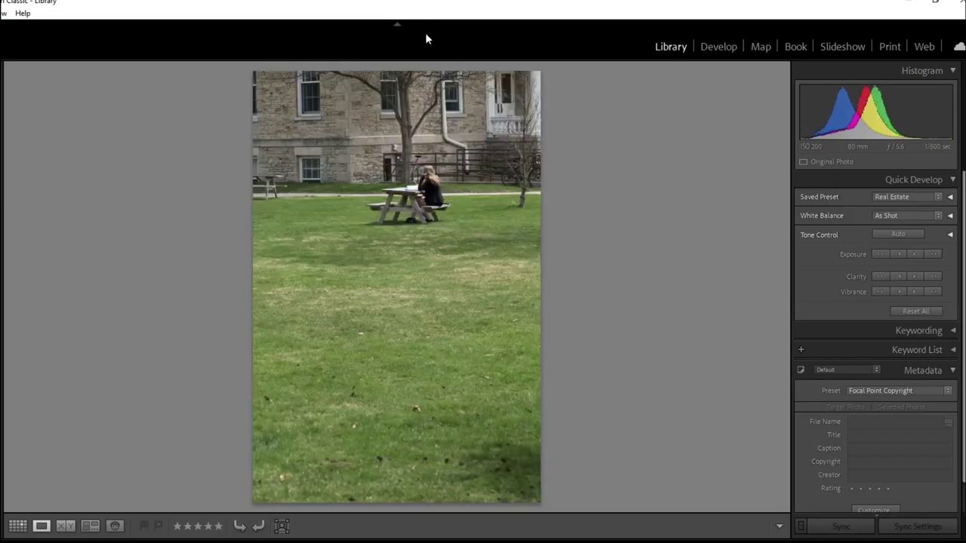
key(p)
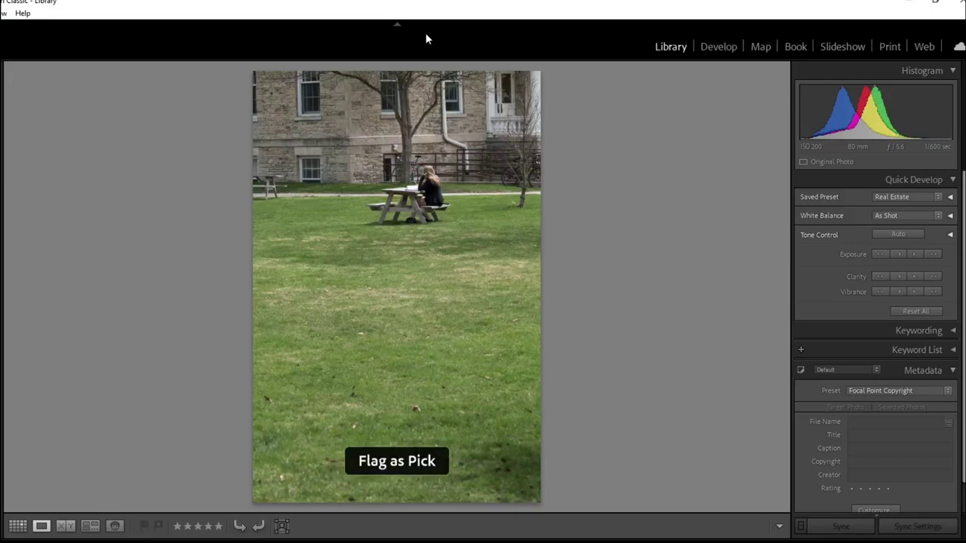
- Flag the tree trunk photo and the portico-stairs photo as picks
key(Right)
key(Right)
key(Right)
key(Left)
key(p)
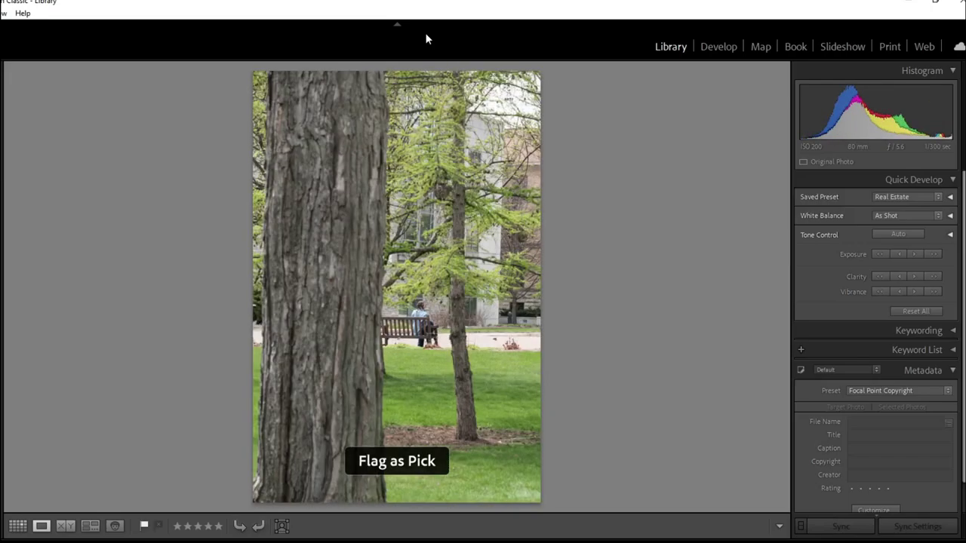
key(Right)
key(Right)
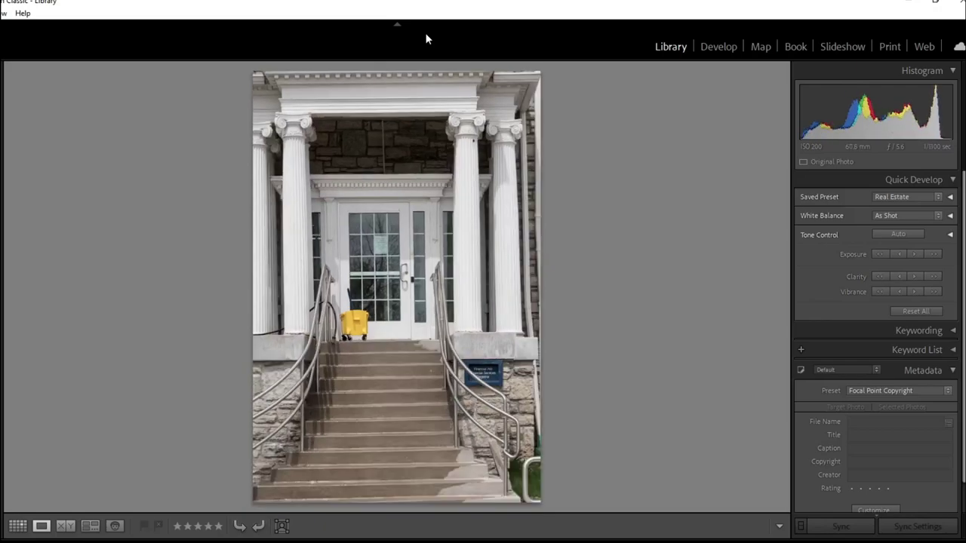
key(Right)
key(Left)
key(Right)
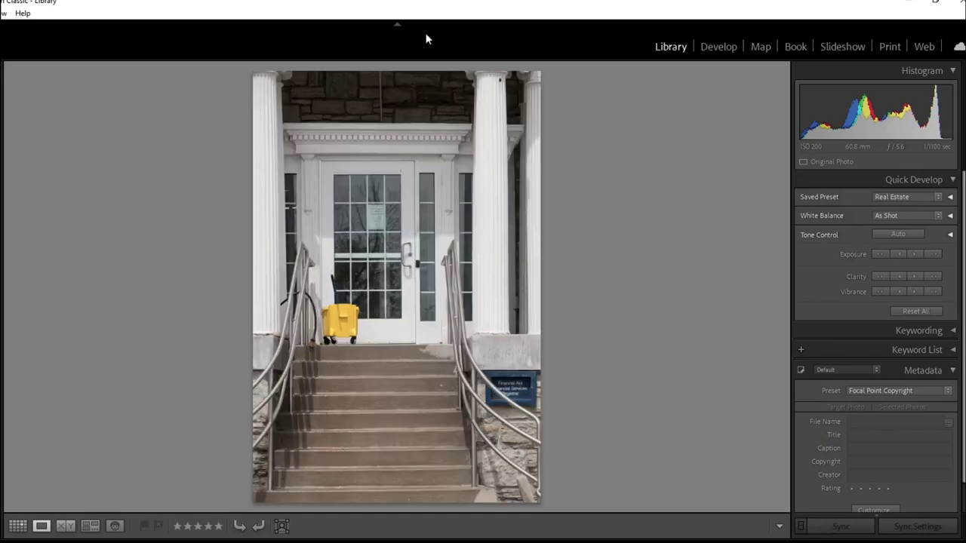
key(Left)
key(p)
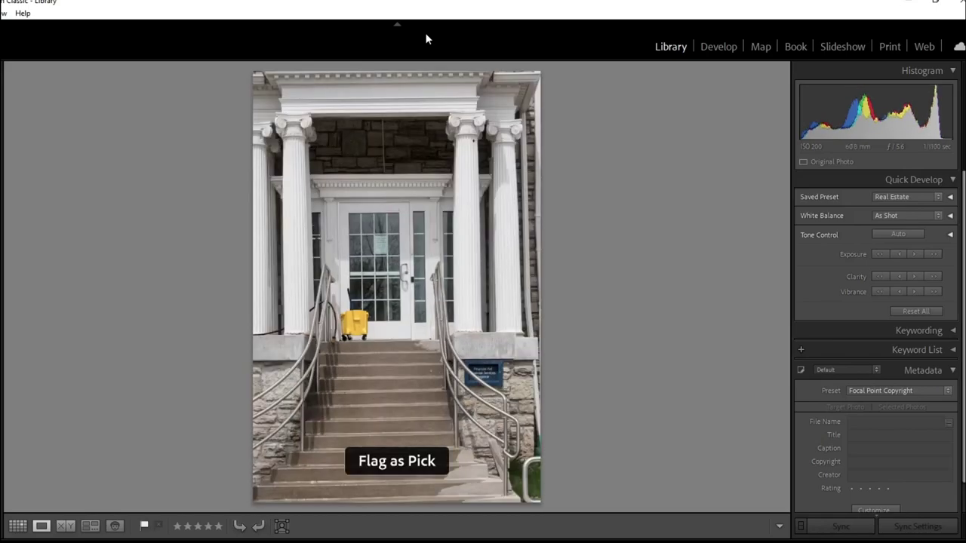
- Filter the Grid by the Flagged attribute and select the first pick
key(g)
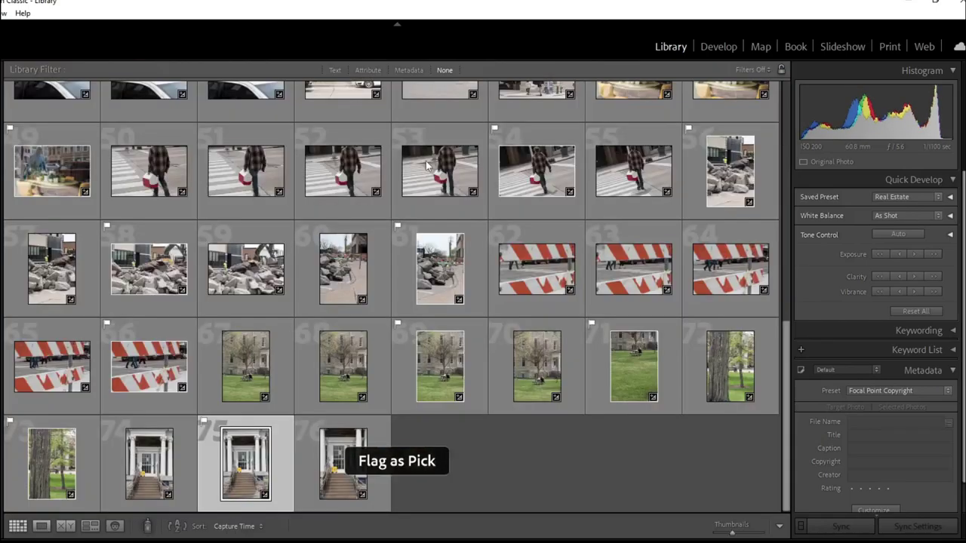
click(369, 70)
click(393, 87)
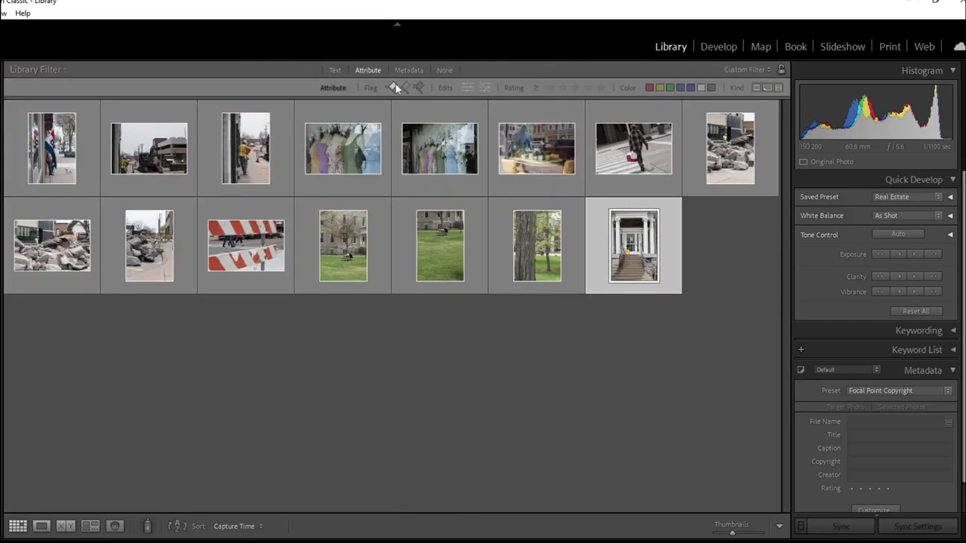
click(51, 148)
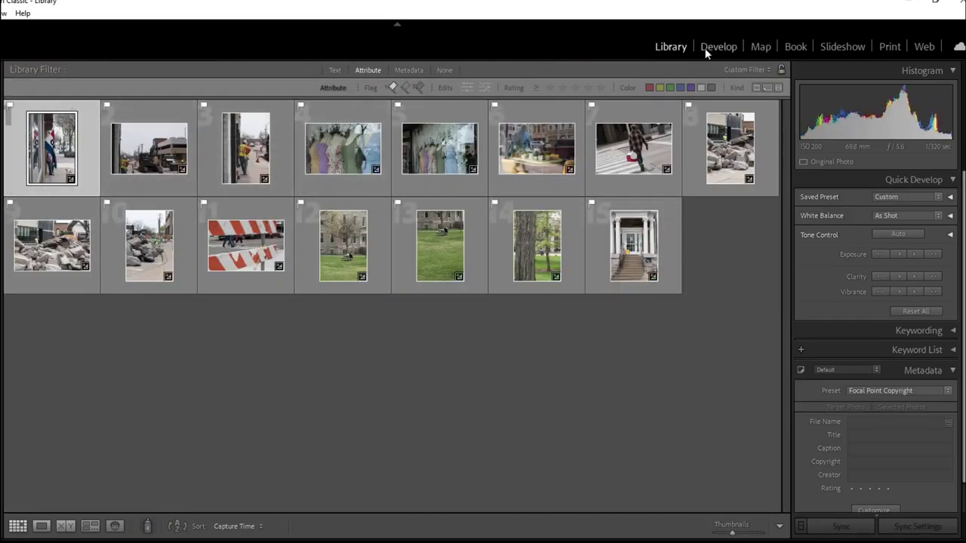
- Crop the flag-and-dog photo to 4 x 5 in Develop, rotating slightly to straighten it
click(705, 52)
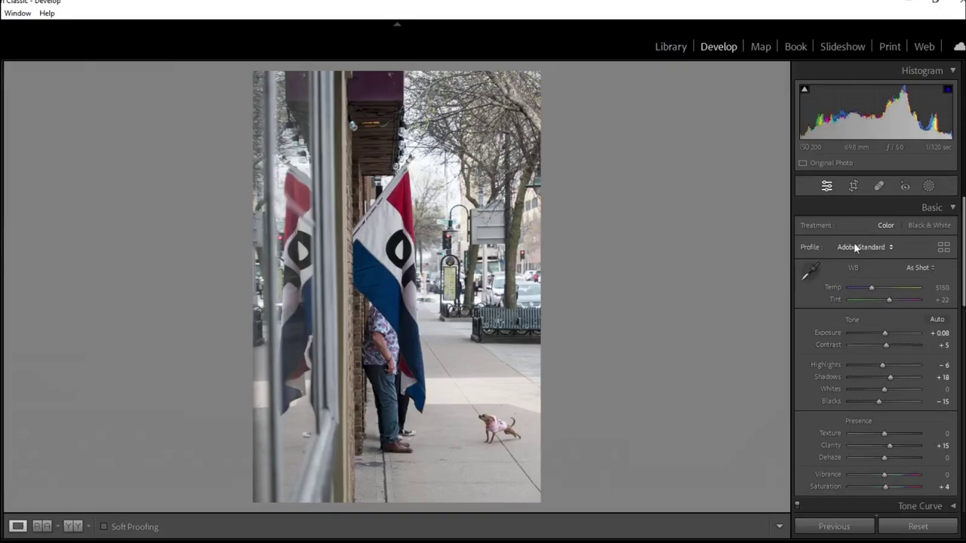
click(854, 186)
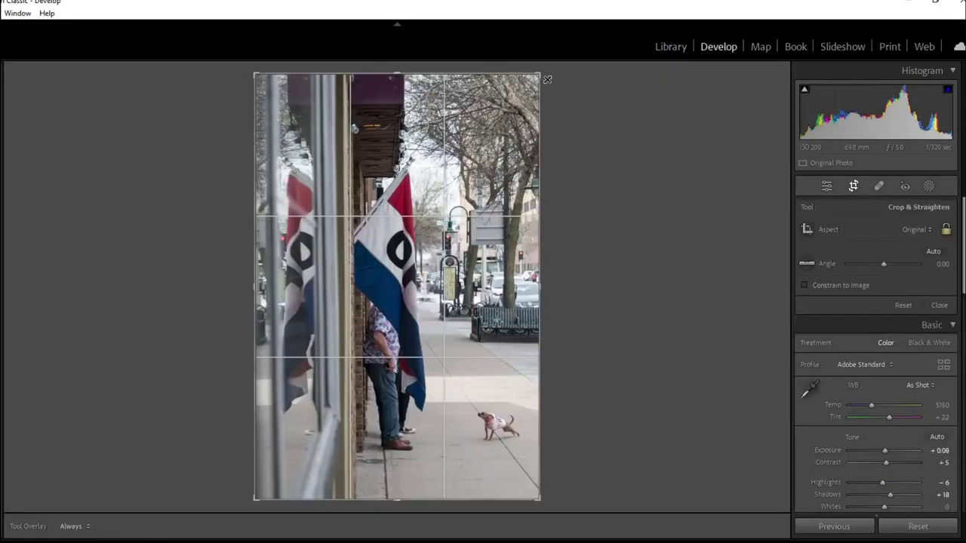
click(916, 229)
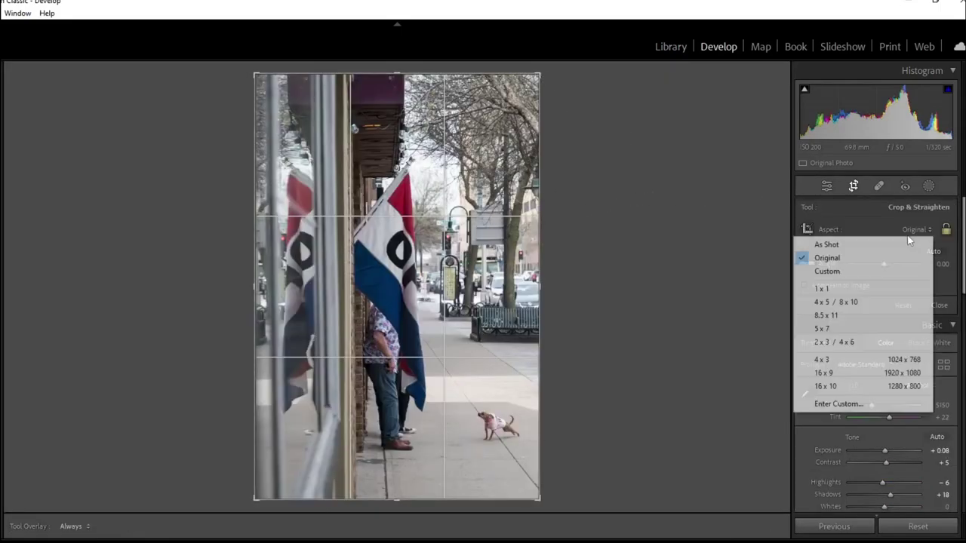
click(905, 302)
drag(540, 111, 529, 123)
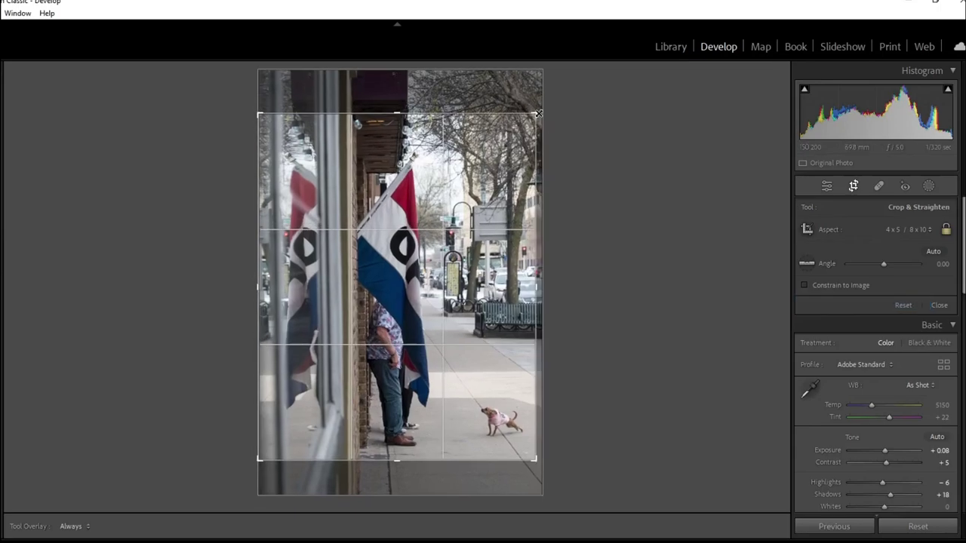
drag(540, 224, 543, 229)
key(Return)
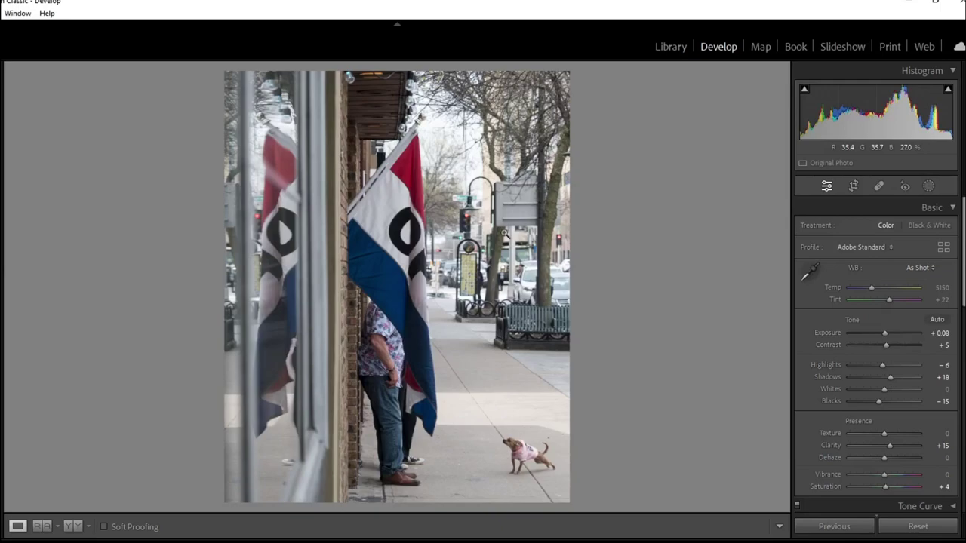
- Tighten the crop from the top-left and shift the photo up and left
click(854, 187)
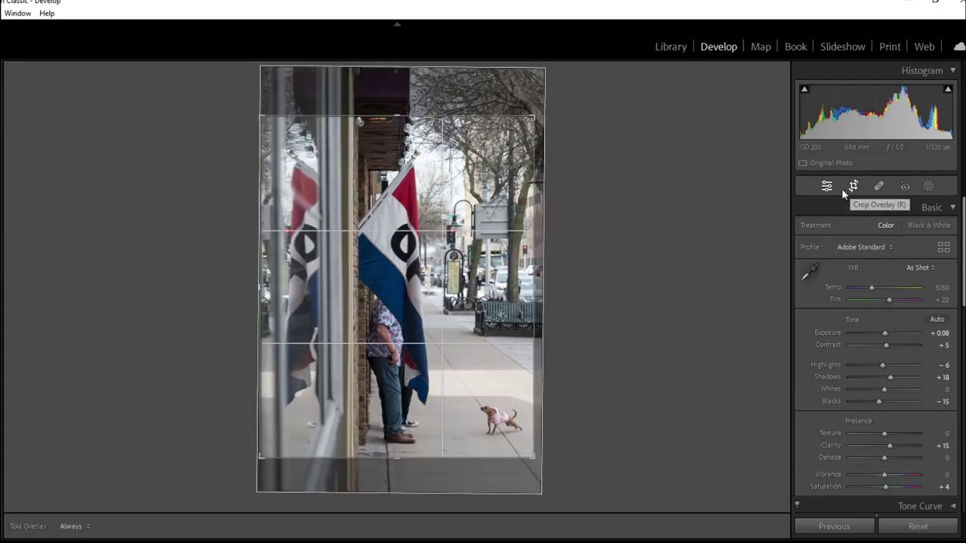
drag(257, 127, 263, 127)
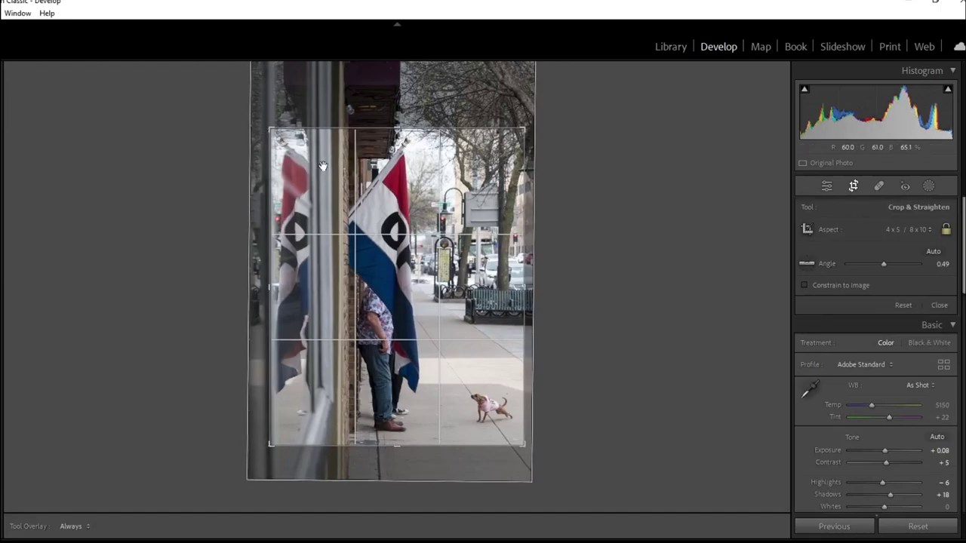
drag(324, 163, 308, 140)
key(Return)
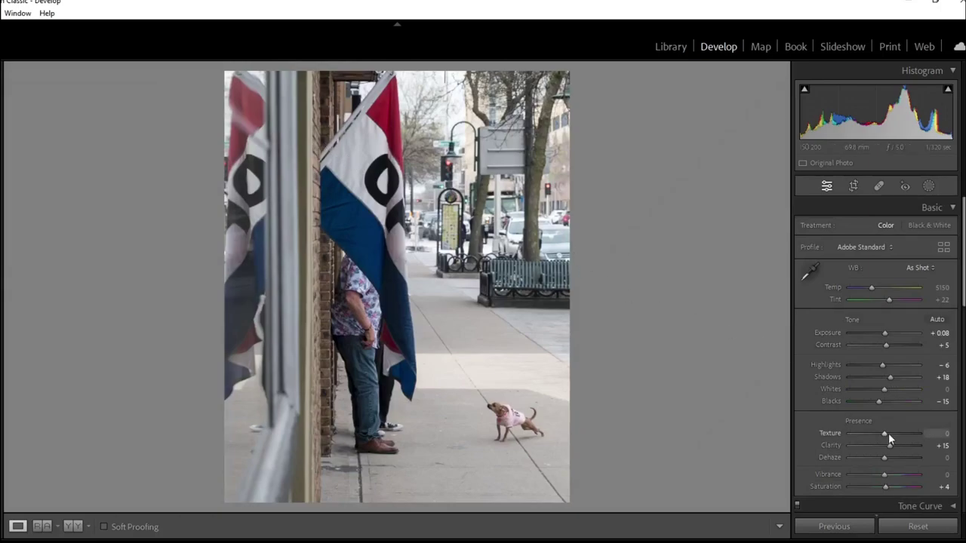
- Raise Texture to +18 and Exposure to +0.18, keeping the photo in colour
drag(888, 434, 888, 457)
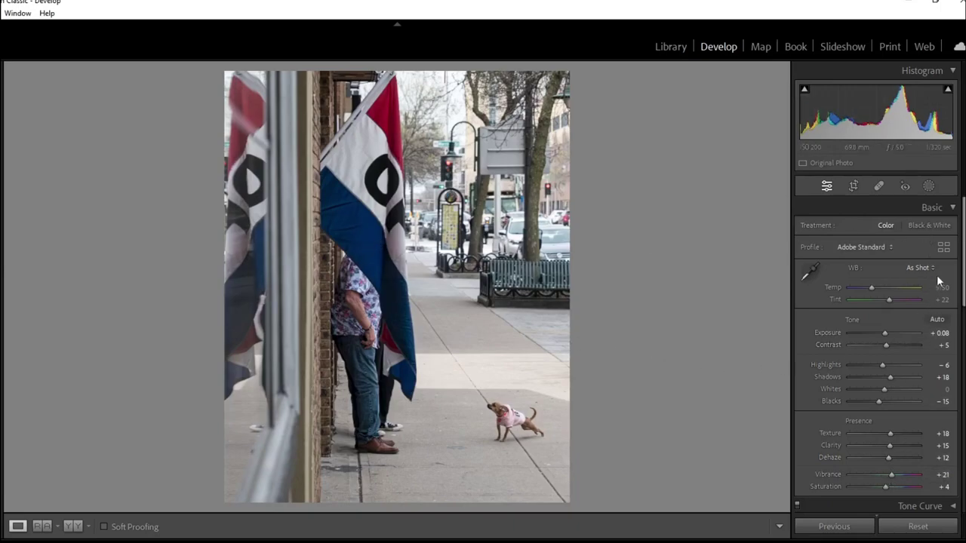
click(917, 226)
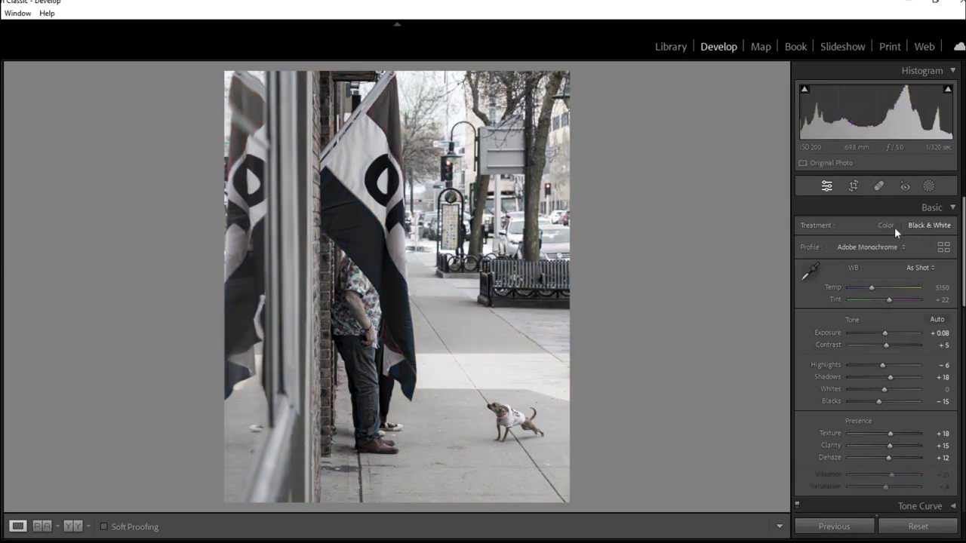
click(885, 225)
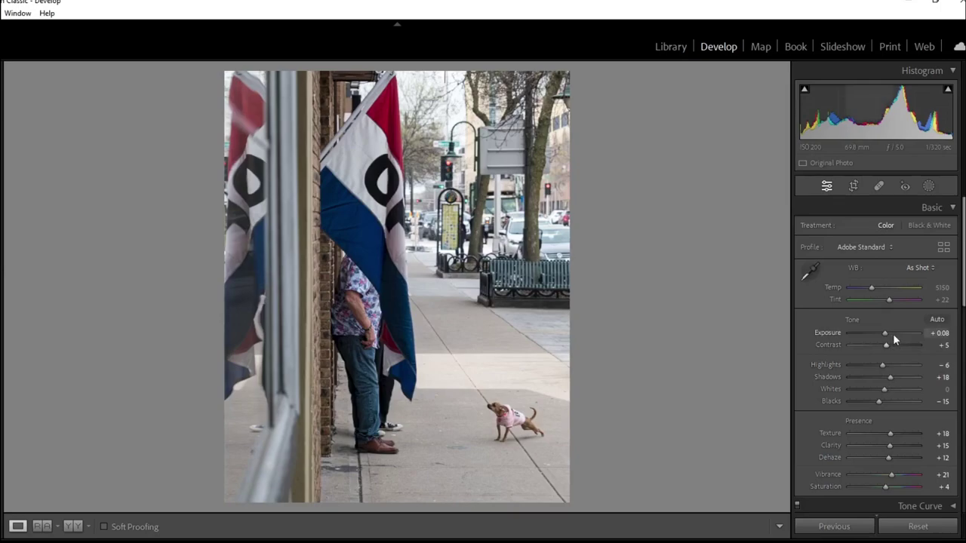
drag(888, 332, 889, 332)
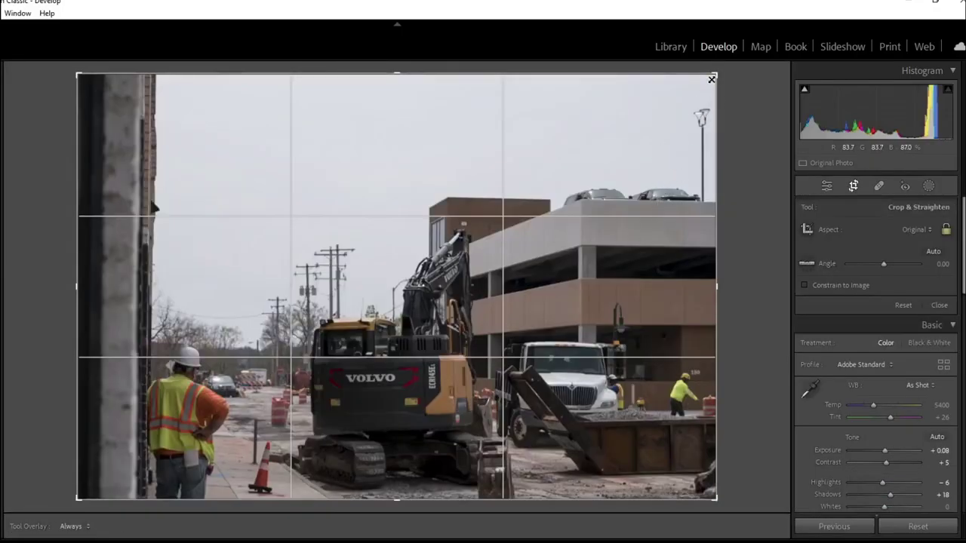
- Crop in on the worker and excavator and rotate slightly to level the shot
drag(716, 74, 564, 176)
drag(571, 239, 574, 249)
key(Return)
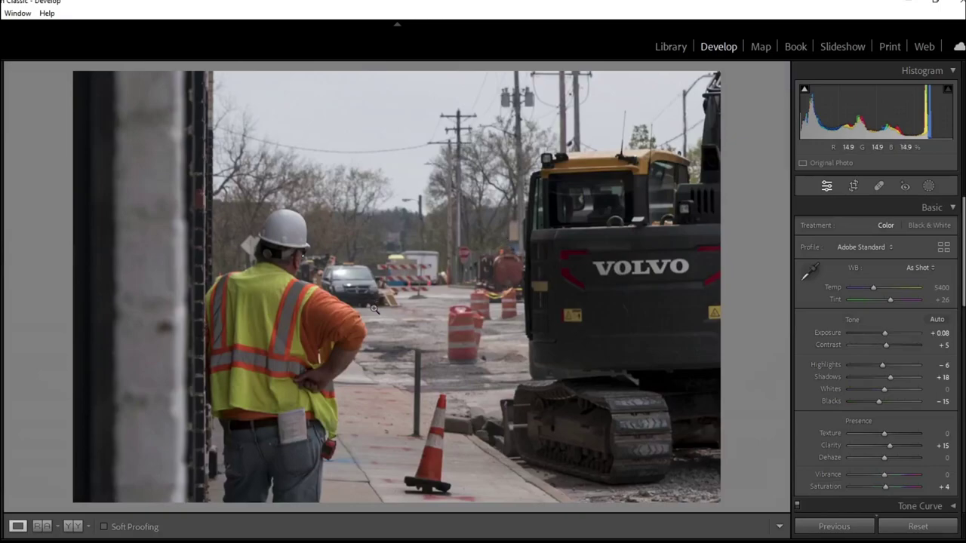
- Set Exposure +0.70, Texture +21 and Dehaze +19, keeping the photo in colour
drag(884, 333, 888, 333)
click(891, 434)
drag(887, 458, 890, 458)
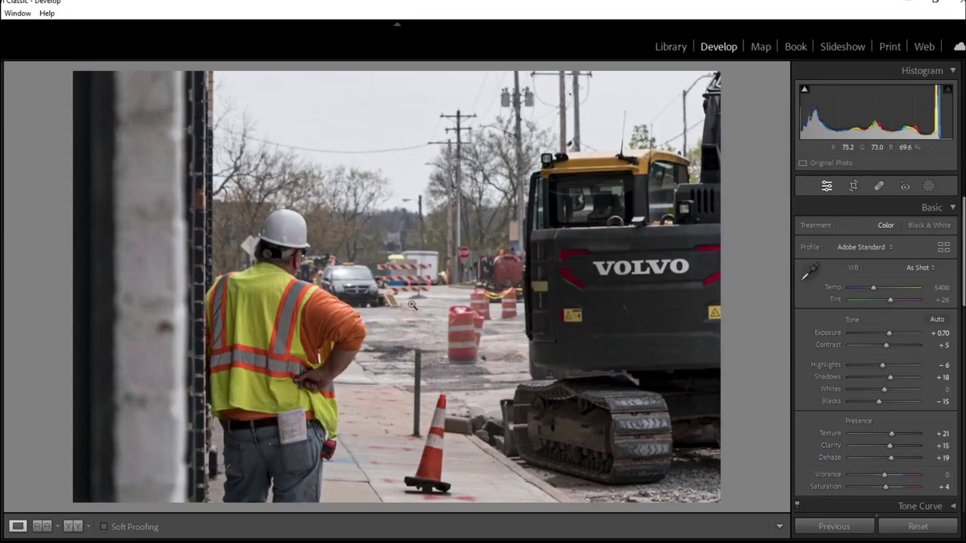
click(913, 226)
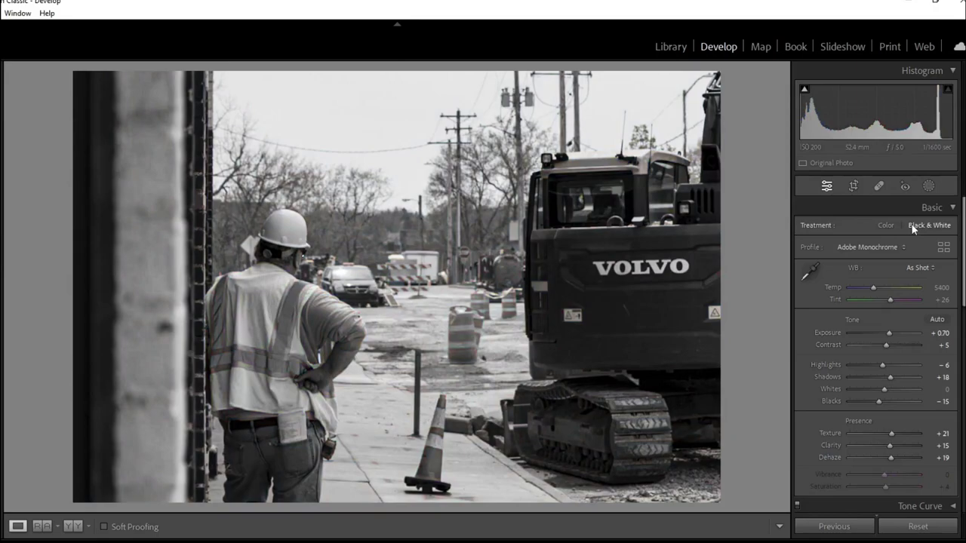
click(889, 226)
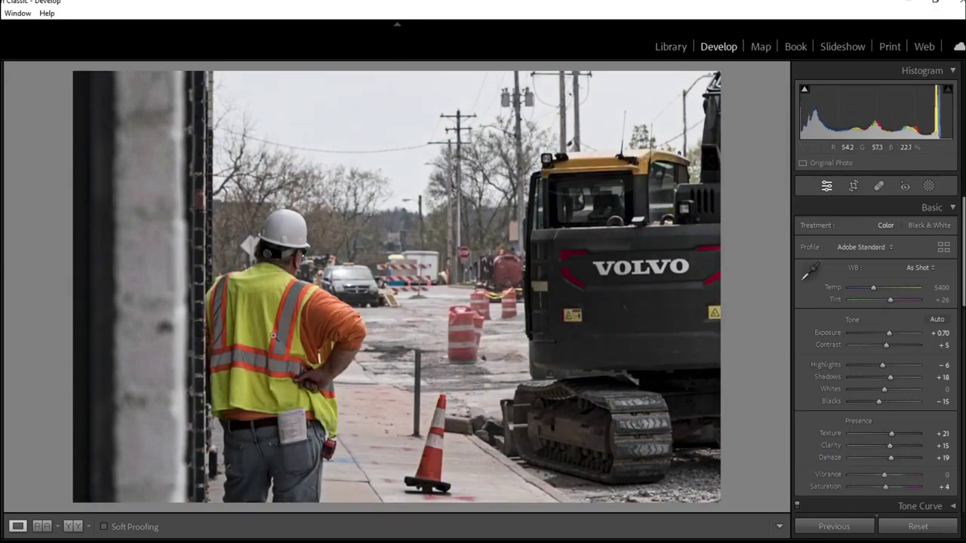
key(Right)
- Crop the high-vis worker photo to a tall narrow frame from the top-right corner
click(854, 186)
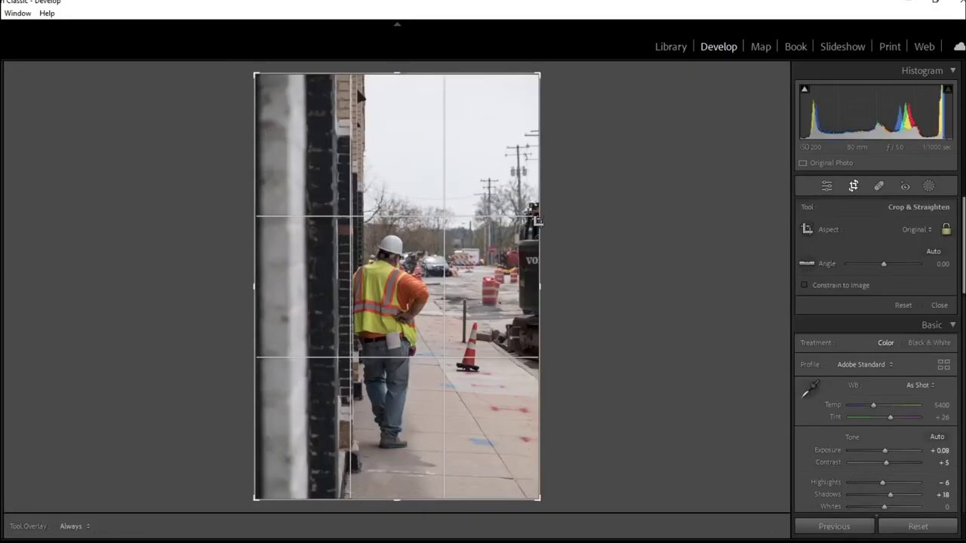
drag(539, 74, 527, 144)
key(Return)
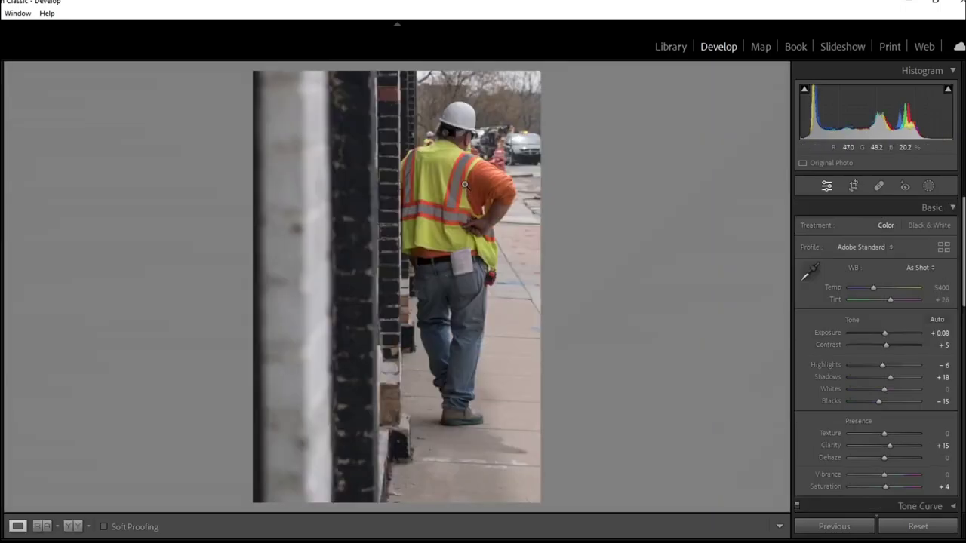
click(855, 186)
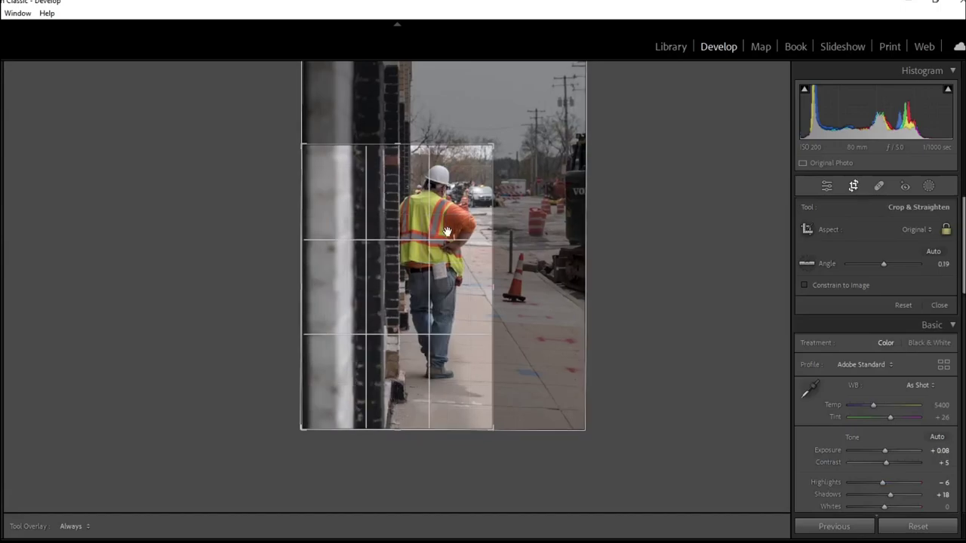
key(Return)
- Set Texture +26, Exposure +0.53, Dehaze +7 and Vibrance +25, keeping it in colour
drag(887, 436, 892, 434)
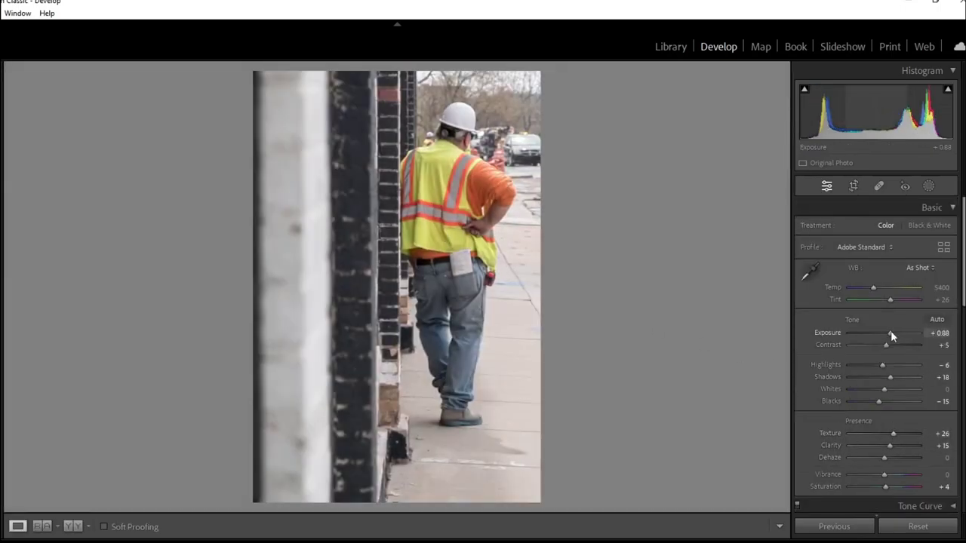
drag(890, 332, 883, 342)
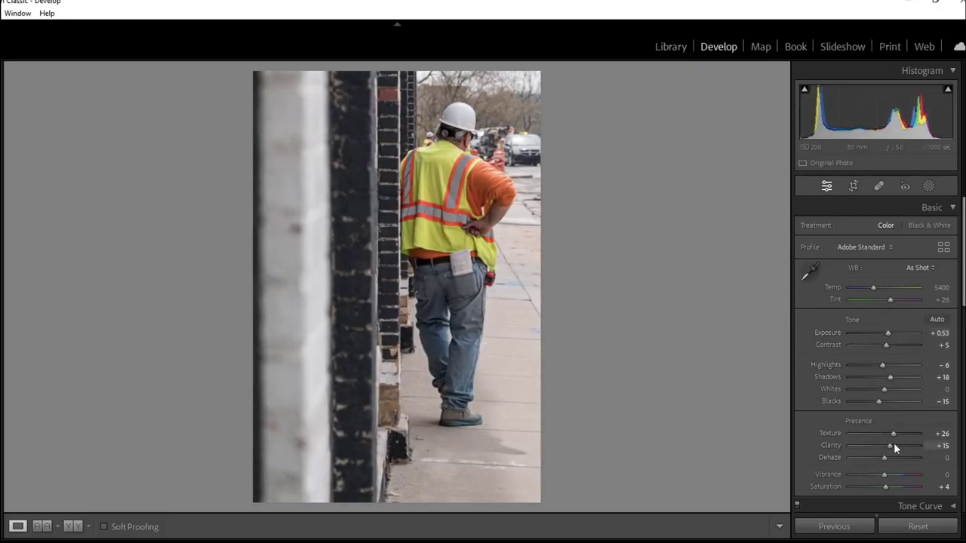
drag(885, 457, 887, 457)
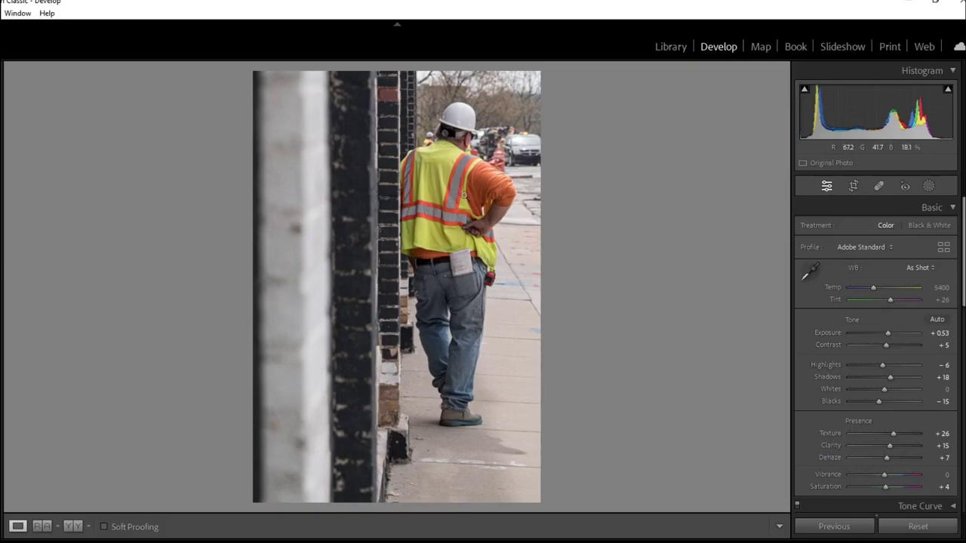
mouse_move(885, 477)
mouse_down()
mouse_move(910, 477)
mouse_move(893, 476)
mouse_up()
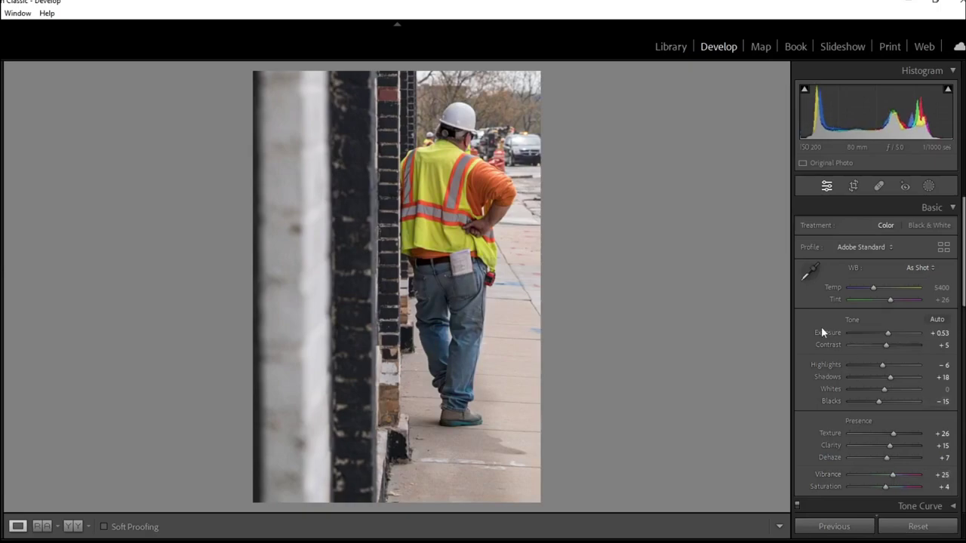
click(916, 225)
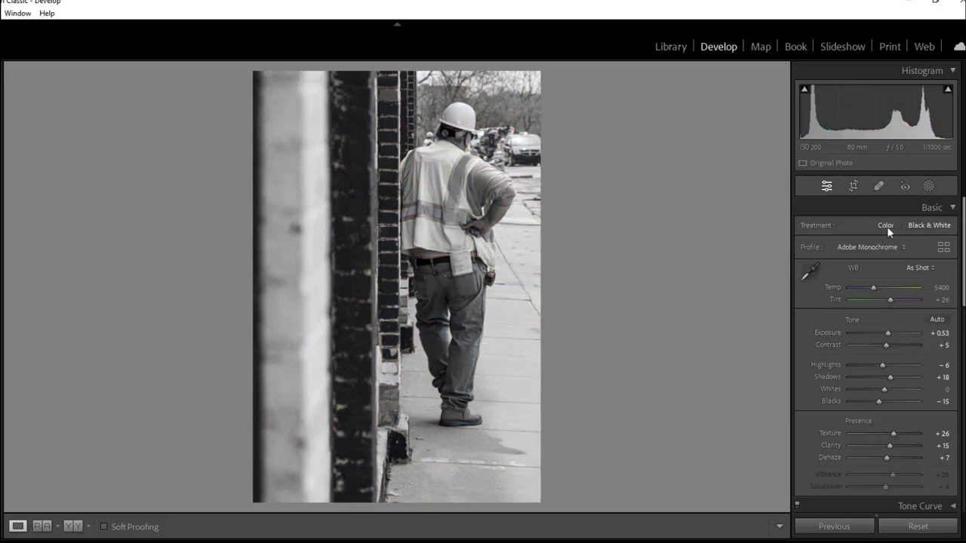
click(888, 226)
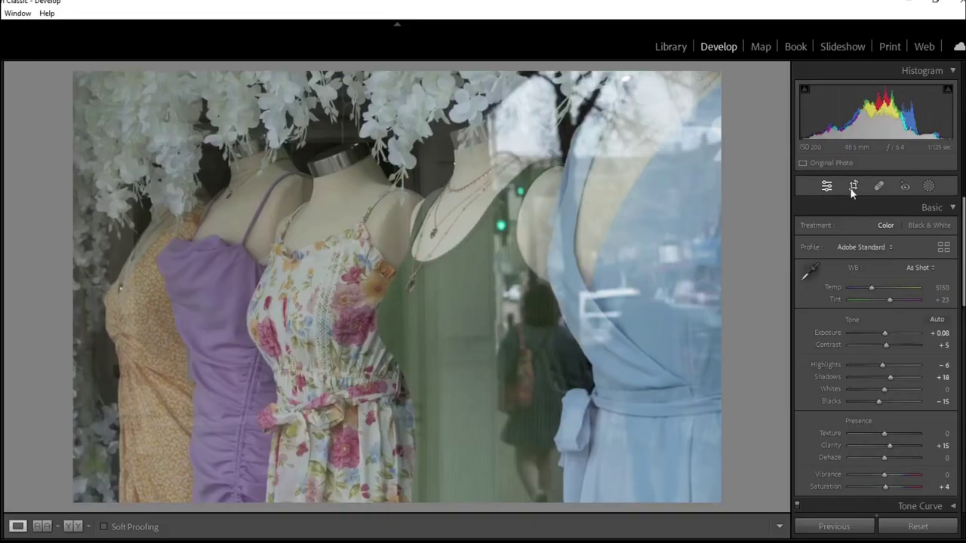
- Tighten, slightly straighten and shift the mannequin-dresses photo within its crop, then commit
click(852, 187)
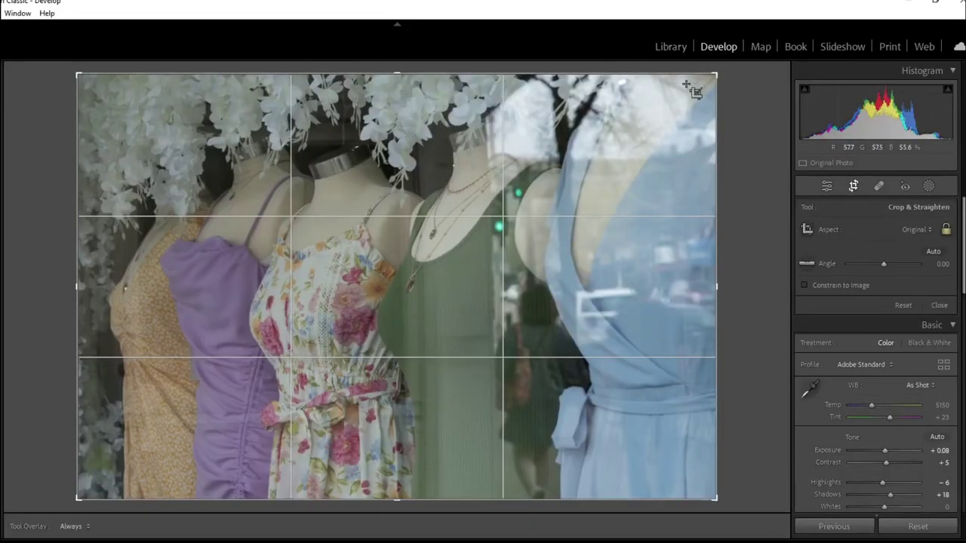
drag(716, 76, 715, 123)
drag(708, 171, 706, 173)
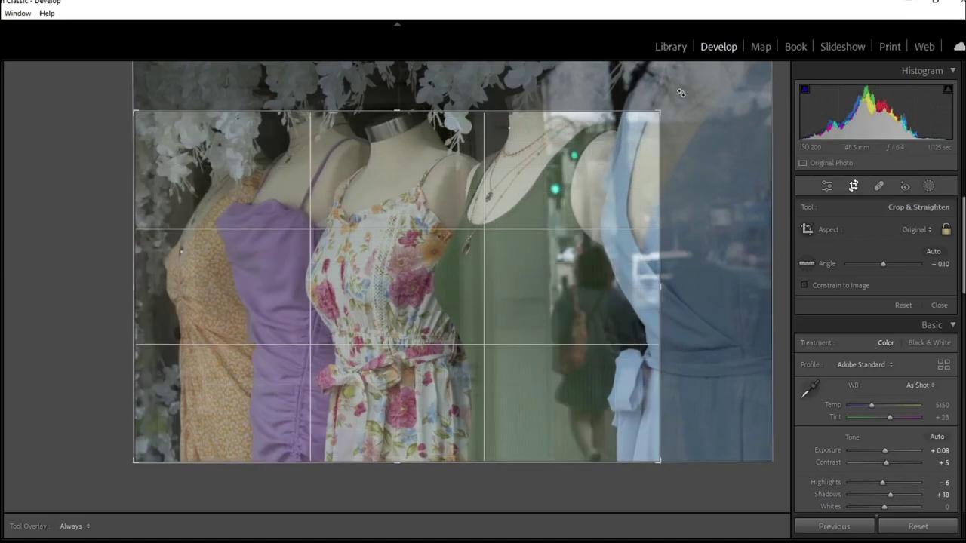
drag(649, 162, 626, 166)
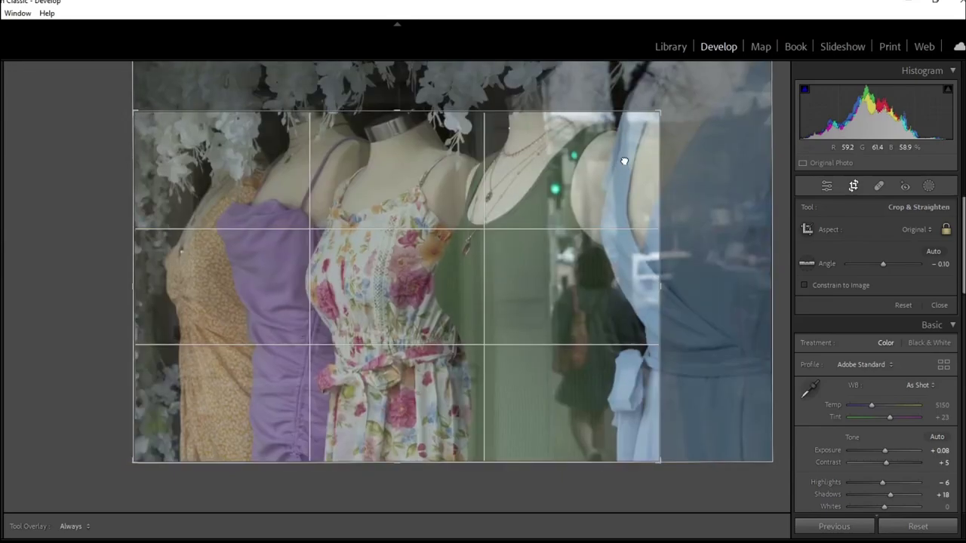
key(Return)
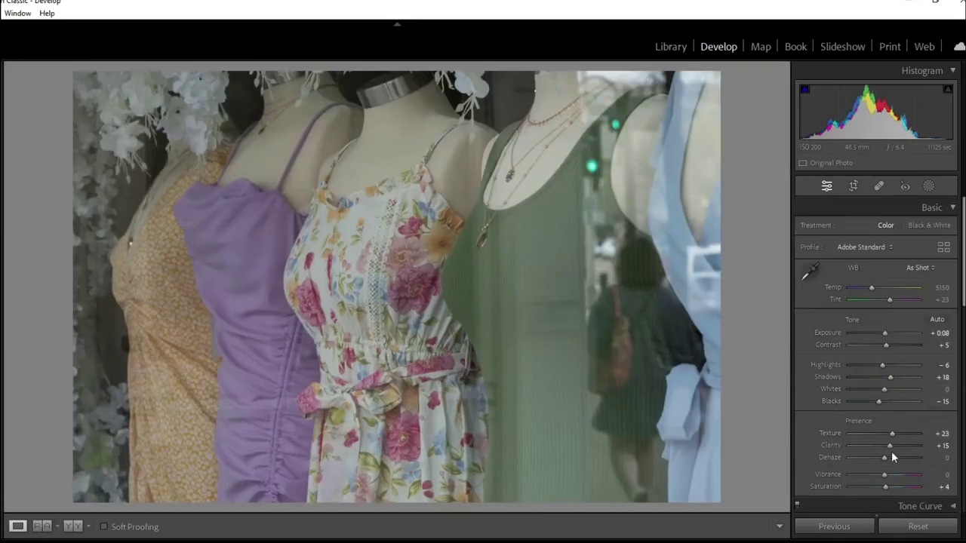
- Raise Dehaze to +30 and Exposure to +0.70
drag(892, 455, 895, 455)
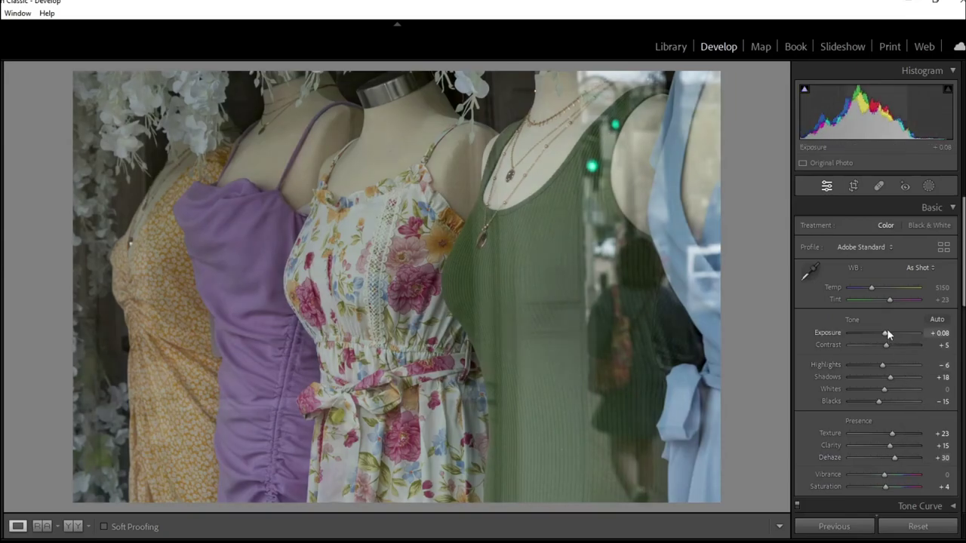
drag(887, 333, 890, 333)
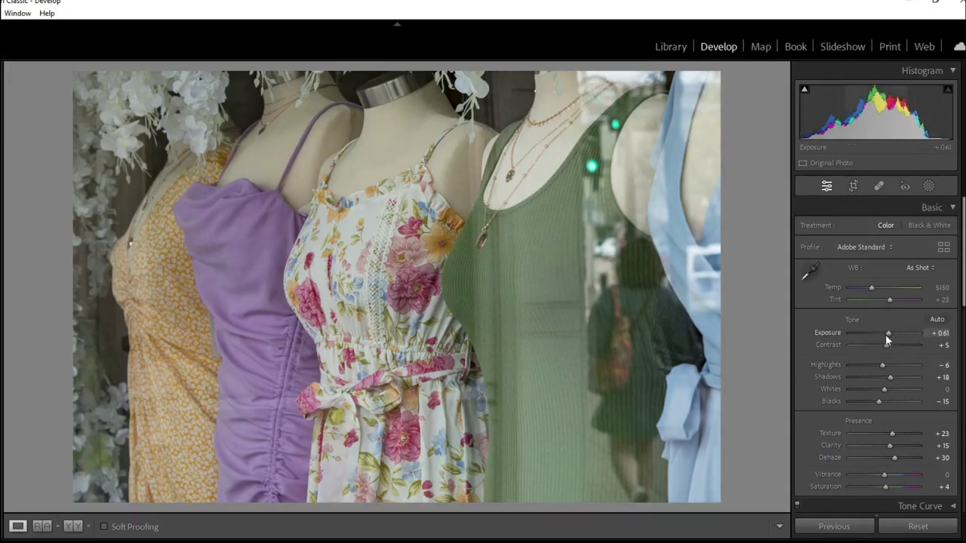
drag(885, 334, 888, 334)
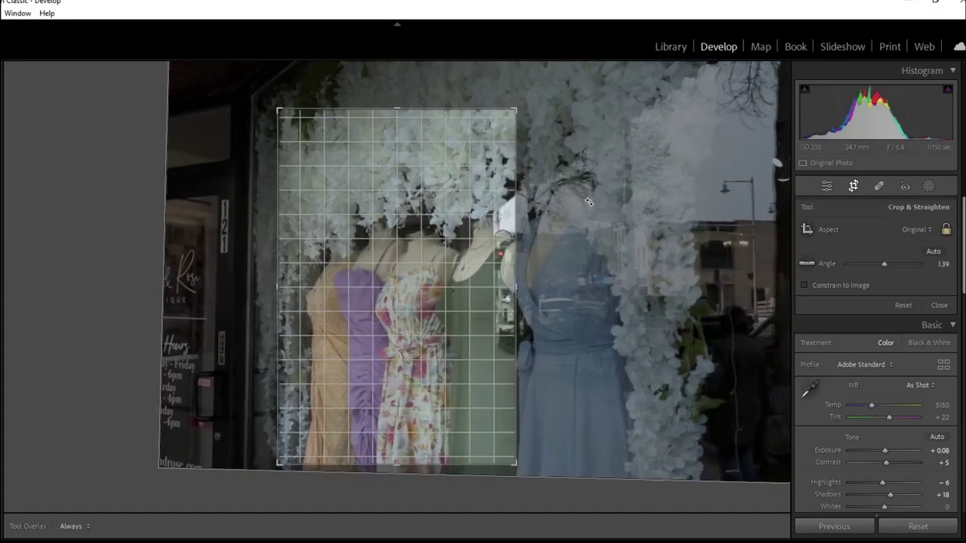
- Tilt the shop-window photo to 1.39° and reposition it inside the tall crop
drag(411, 209, 431, 269)
- Commit the crop and set Texture +28, Exposure +1.05 and Dehaze +26
key(Return)
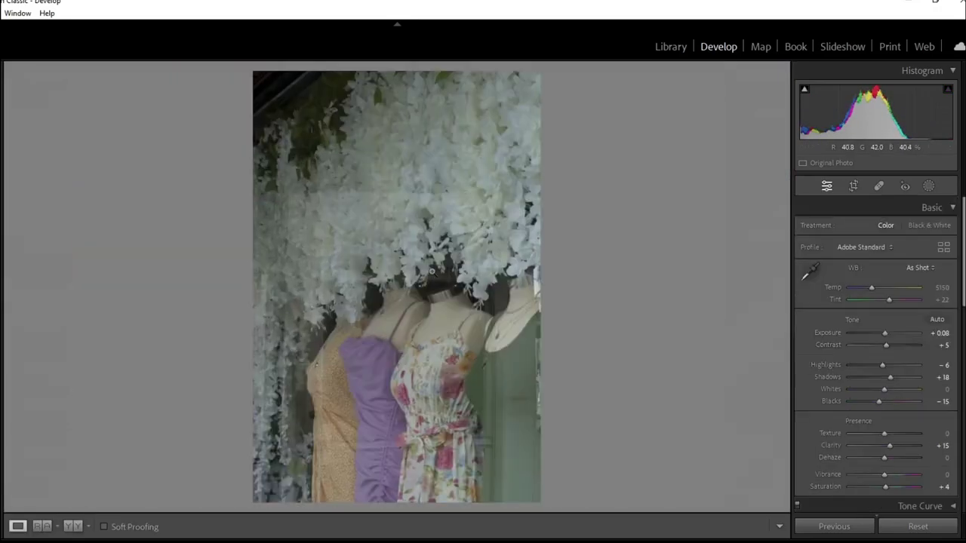
click(895, 433)
click(891, 331)
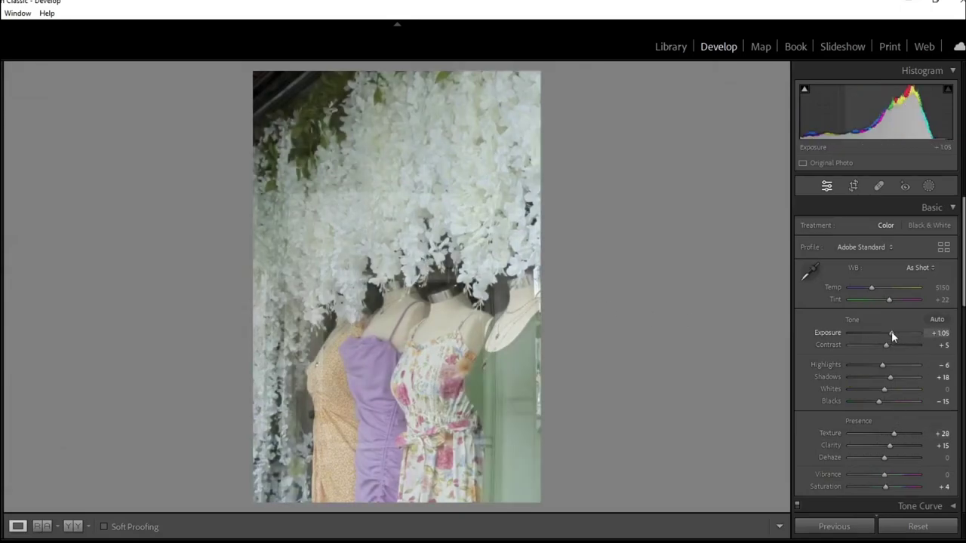
click(893, 458)
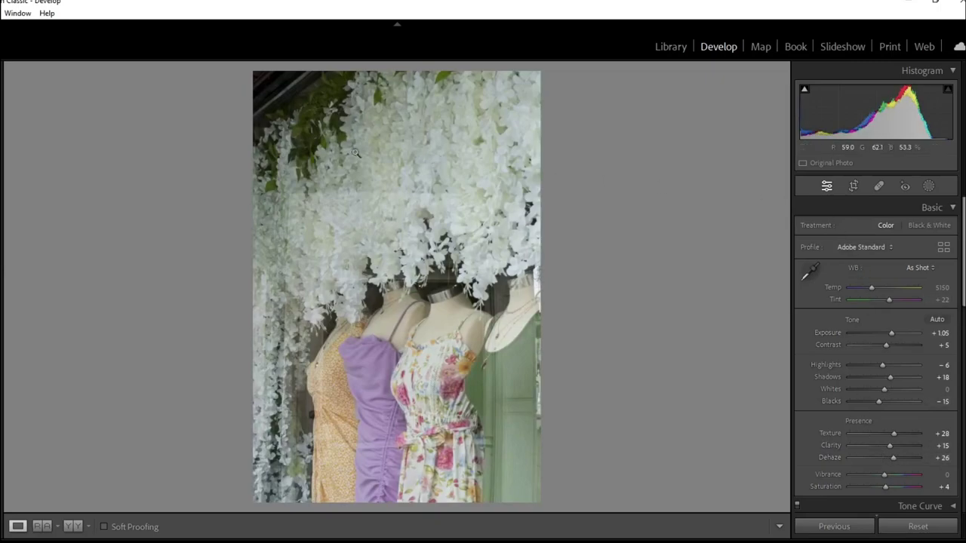
- Refine the shop-window crop from the top-left, apply it, and raise Vibrance to +21
click(854, 187)
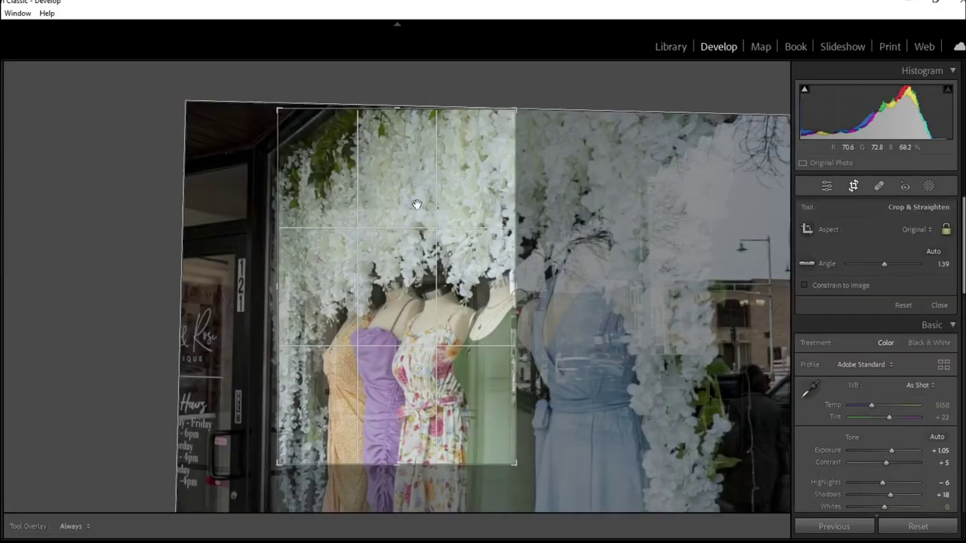
drag(277, 112, 370, 144)
drag(283, 117, 283, 115)
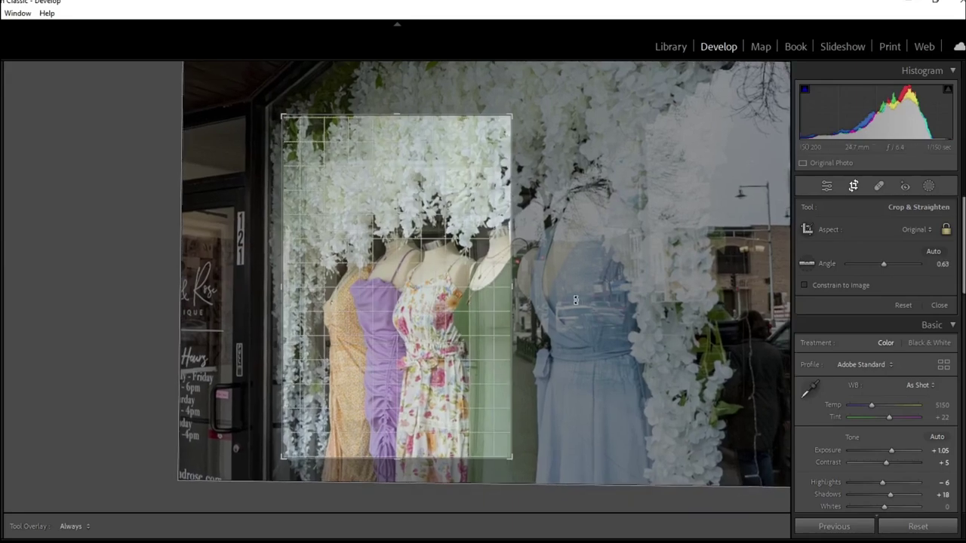
double_click(445, 296)
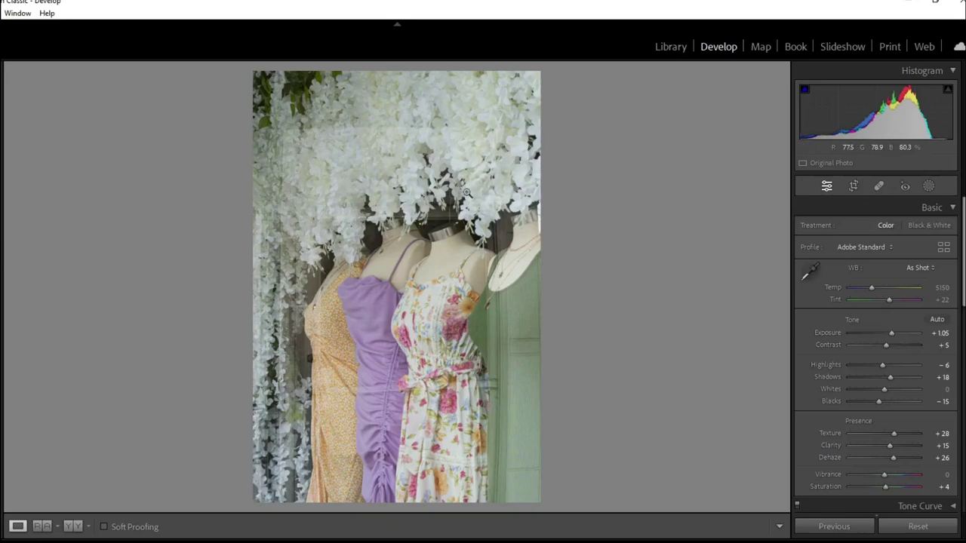
drag(891, 472, 895, 474)
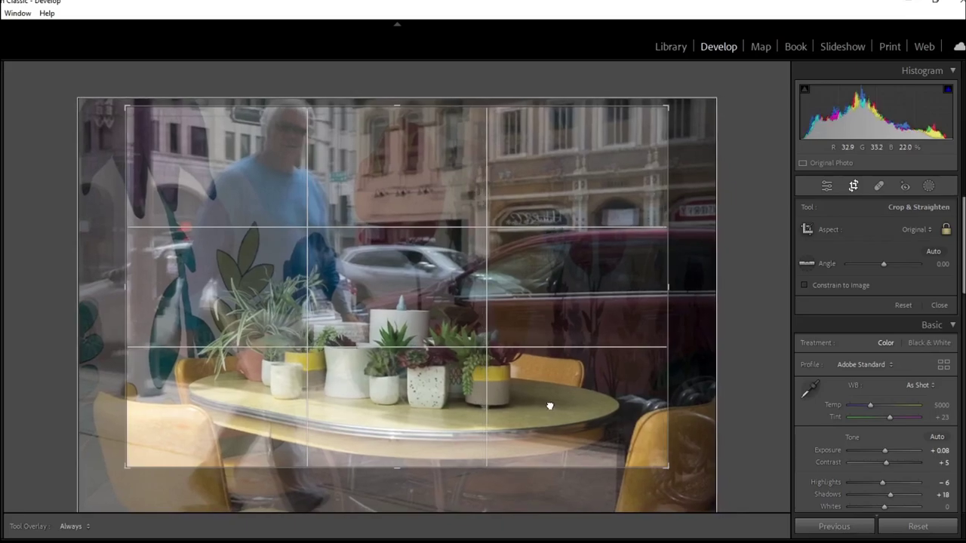
- Shift the potted-plants photo left within the crop and commit it
drag(688, 355, 688, 355)
key(Return)
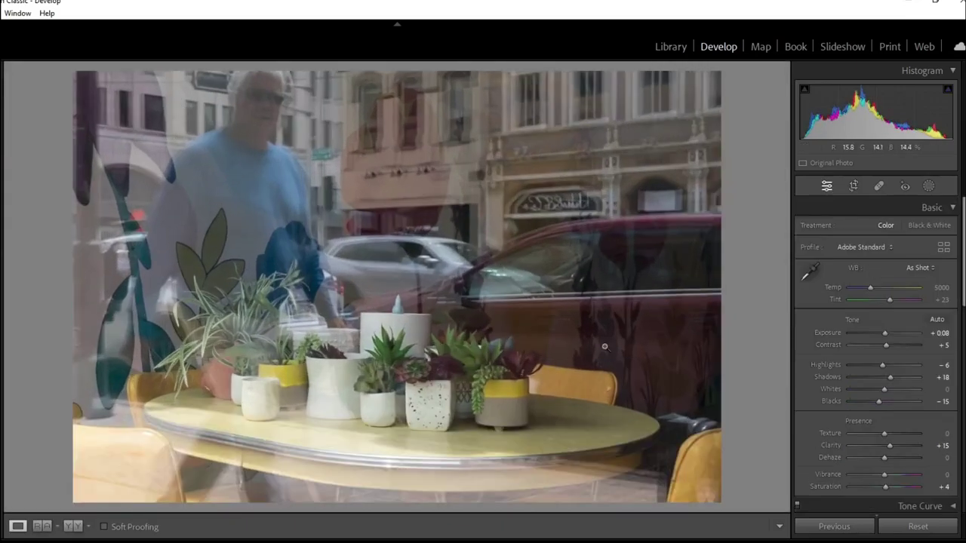
click(854, 187)
key(Return)
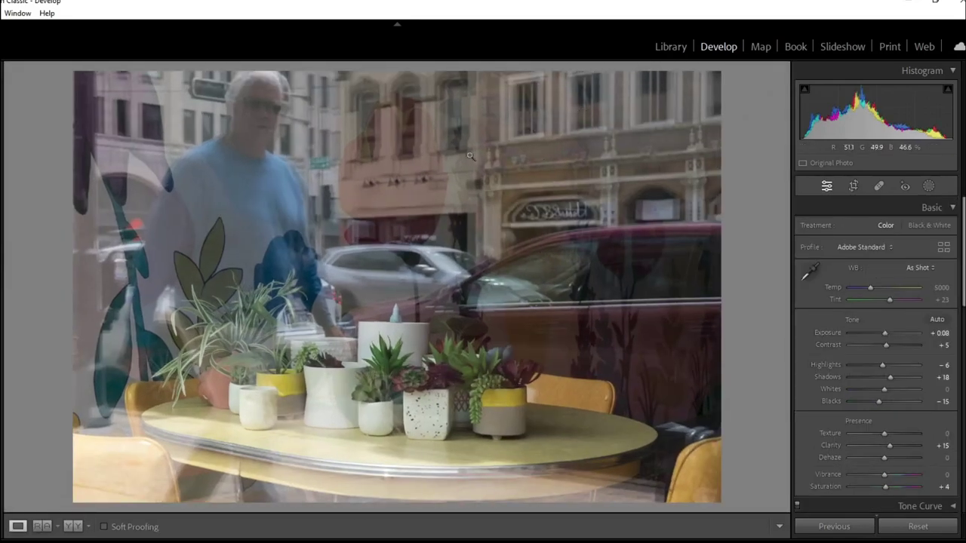
click(853, 187)
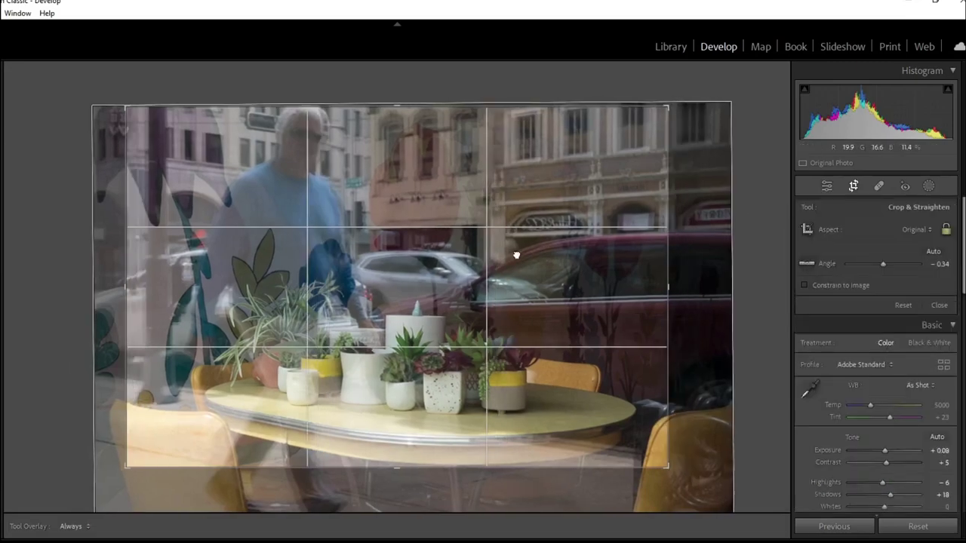
key(Return)
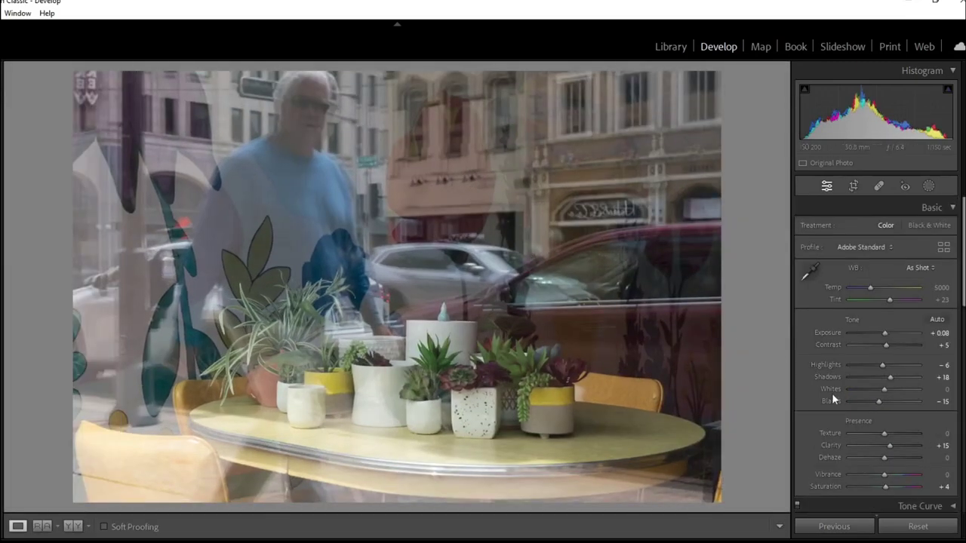
- Set Texture +16, Dehaze +19 and Shadows −21, then remove the pick flag
drag(889, 434, 891, 457)
drag(912, 378, 878, 379)
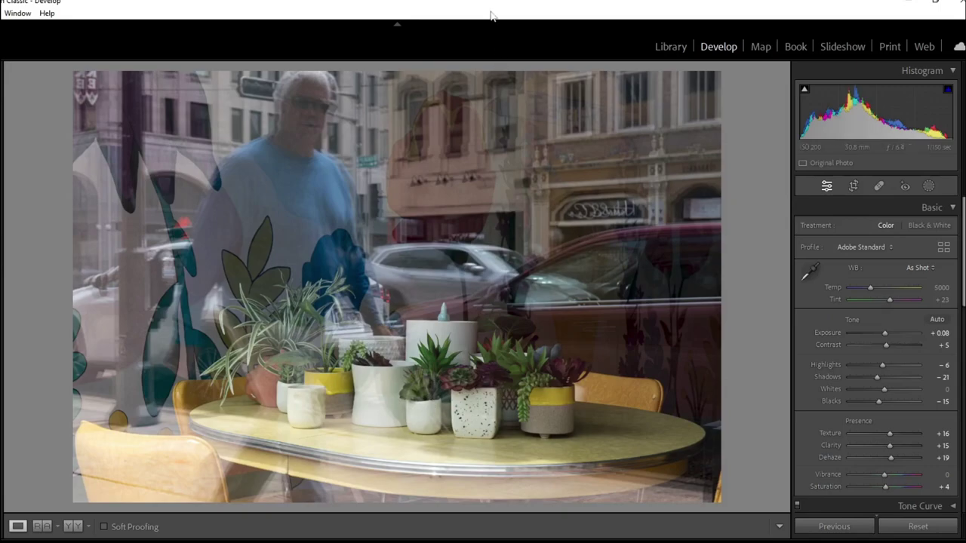
key(u)
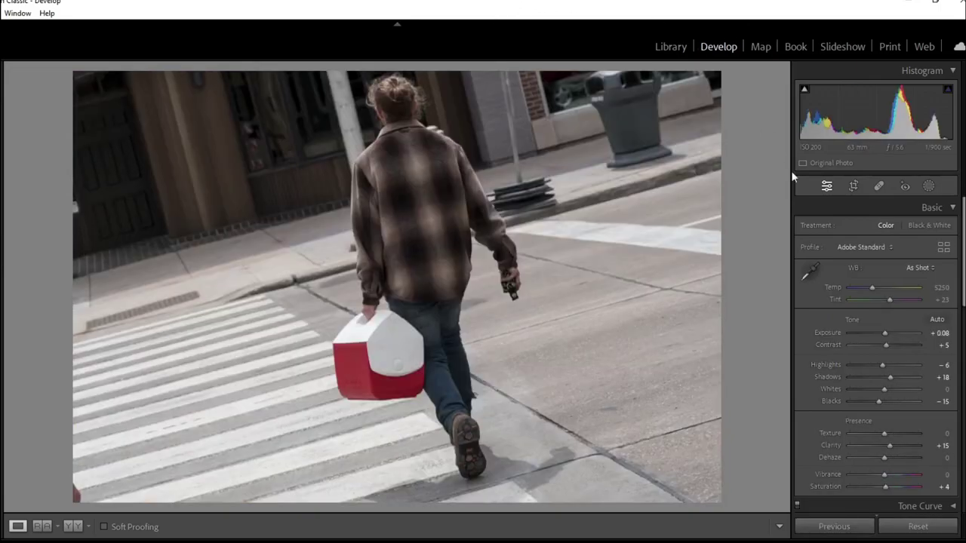
- Tighten the crosswalk crop from the top-right and shift it to frame the red cooler
click(853, 187)
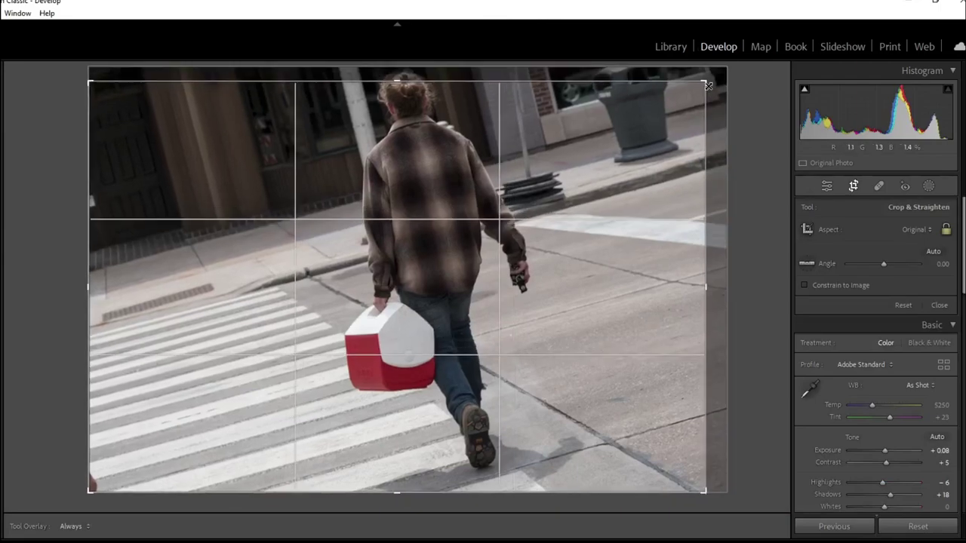
drag(708, 86, 588, 181)
drag(483, 234, 412, 243)
key(Return)
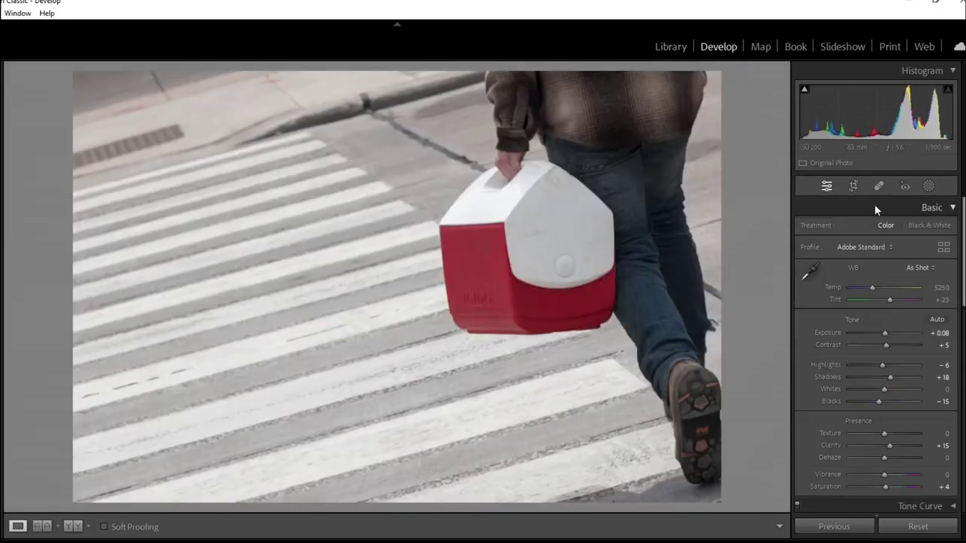
click(853, 186)
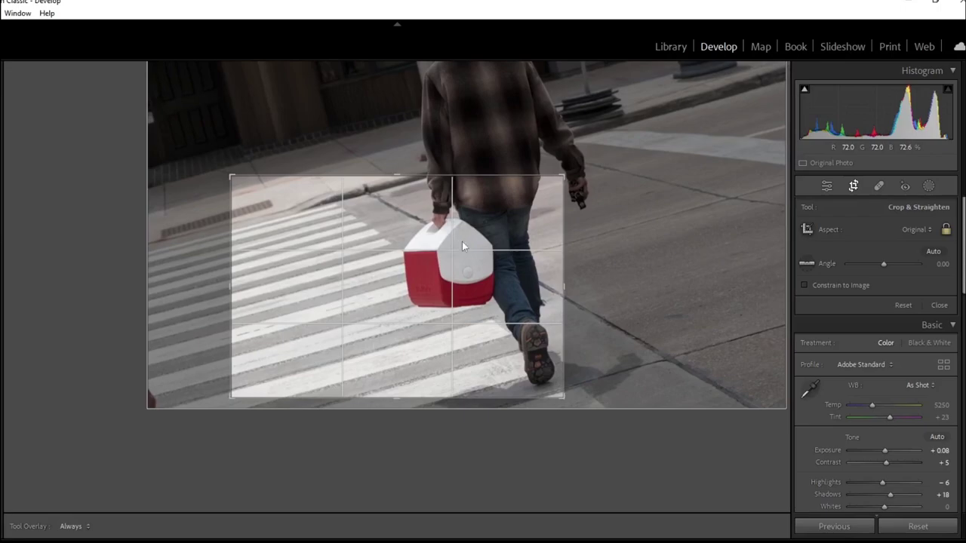
key(Return)
- Set Texture +23, Dehaze +12 and Vibrance +23, previewing black and white before keeping colour
click(892, 434)
click(893, 459)
click(893, 474)
drag(896, 458, 891, 458)
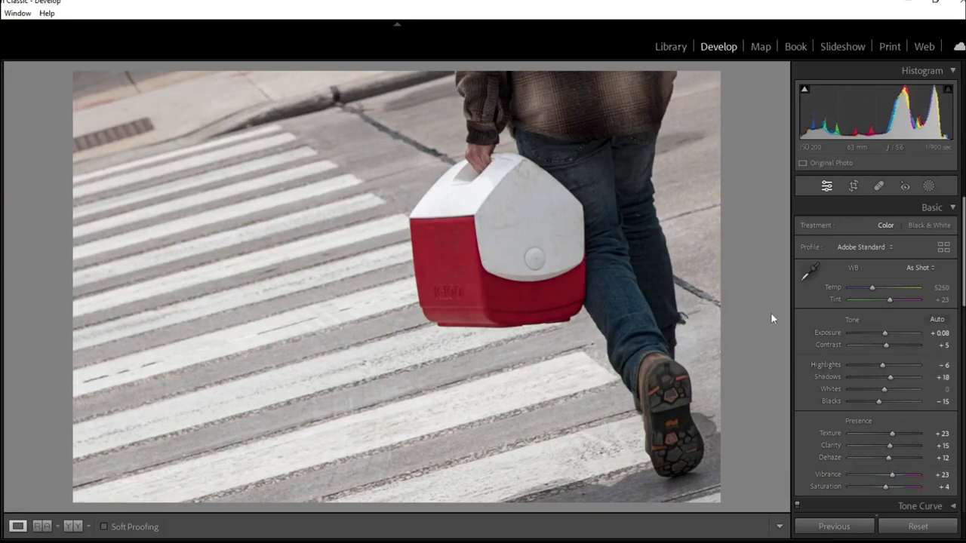
click(919, 228)
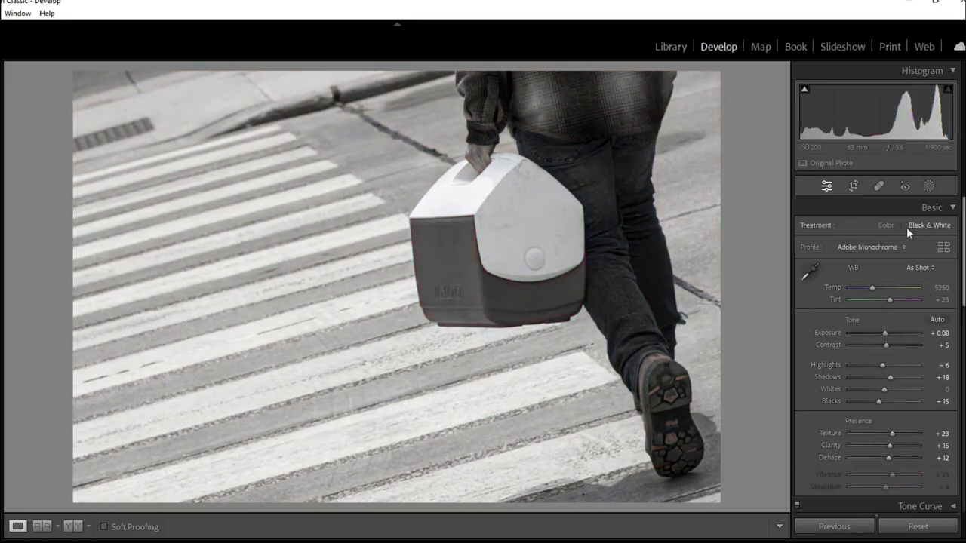
click(886, 226)
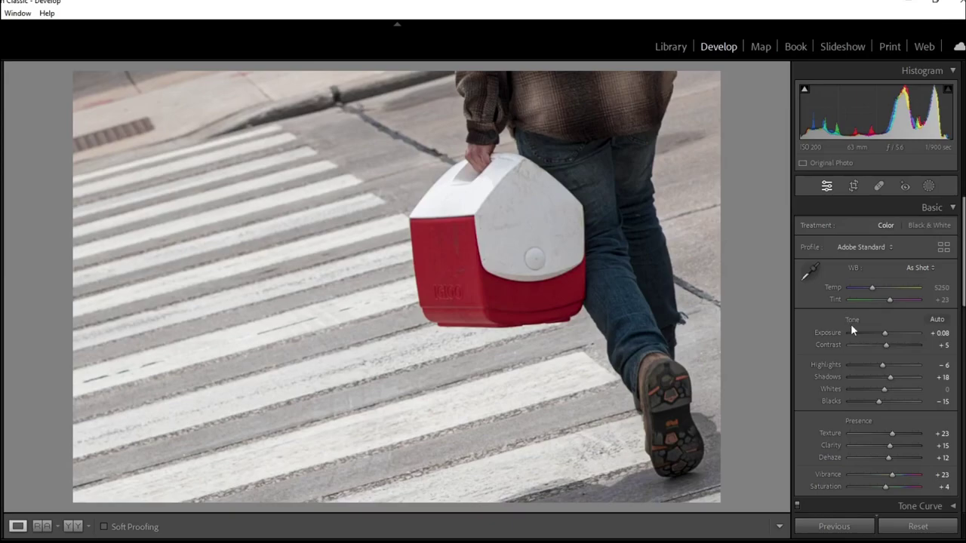
click(854, 187)
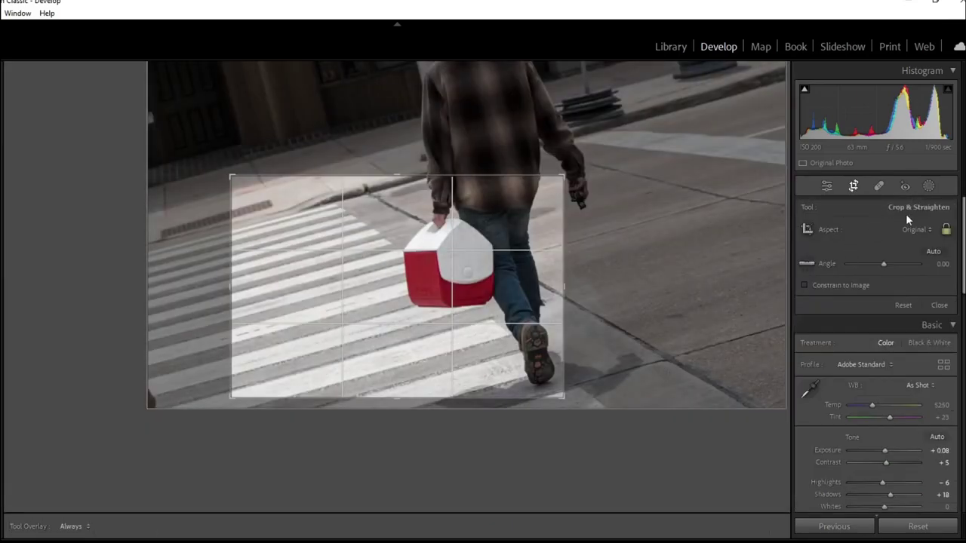
- Crop the crosswalk photo to 4 x 5, framing the cooler and the walker's legs
click(917, 229)
click(879, 296)
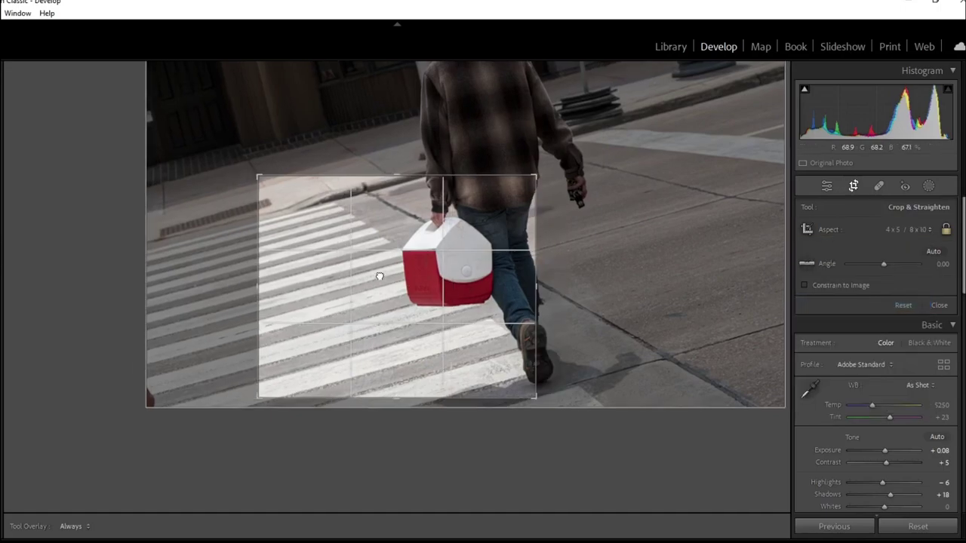
drag(379, 275, 351, 264)
key(Return)
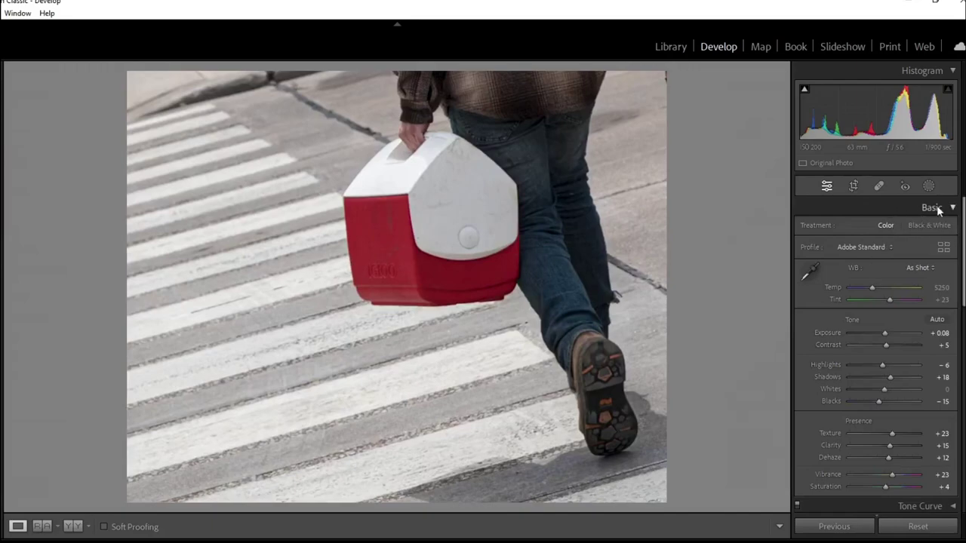
- Reset the ratio to As Shot and tighten the crop around the walker and cooler
click(853, 186)
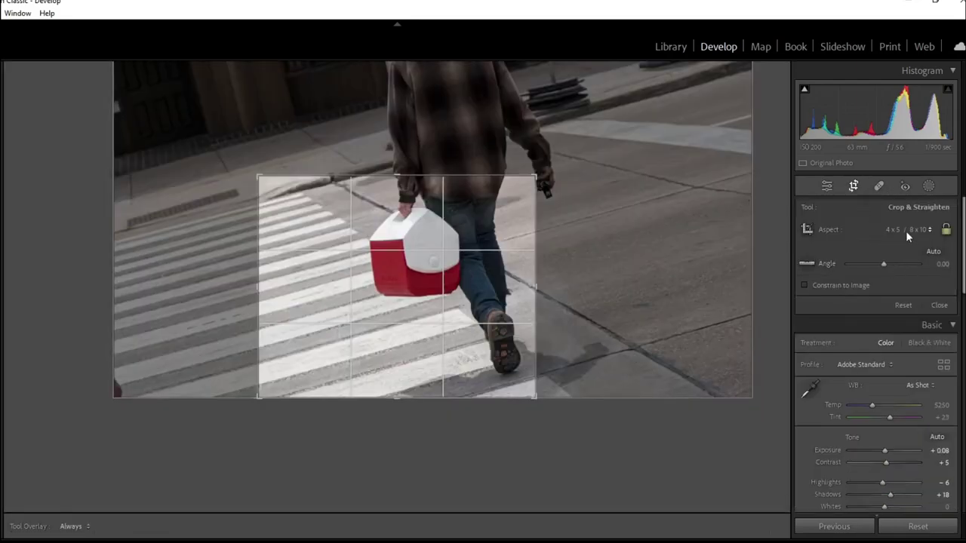
click(906, 230)
click(880, 245)
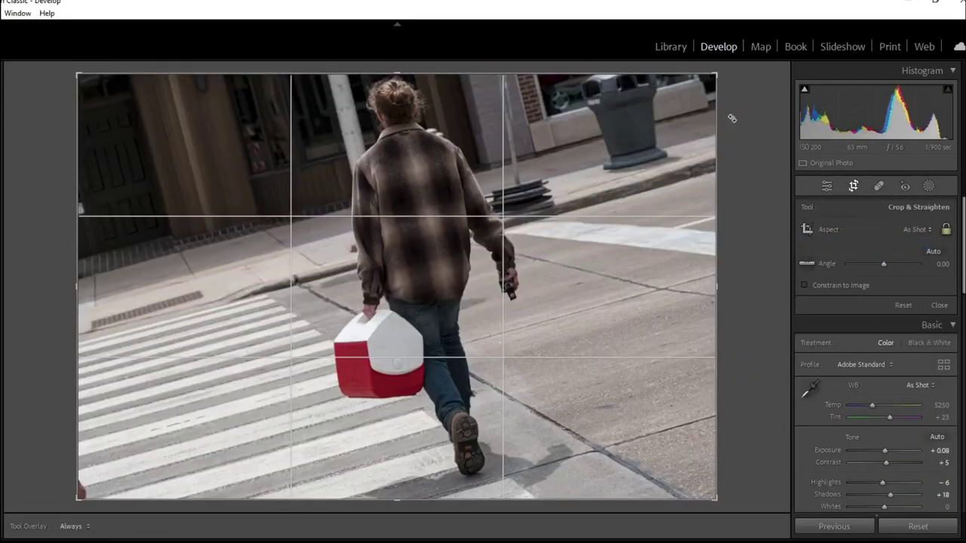
drag(721, 71, 620, 151)
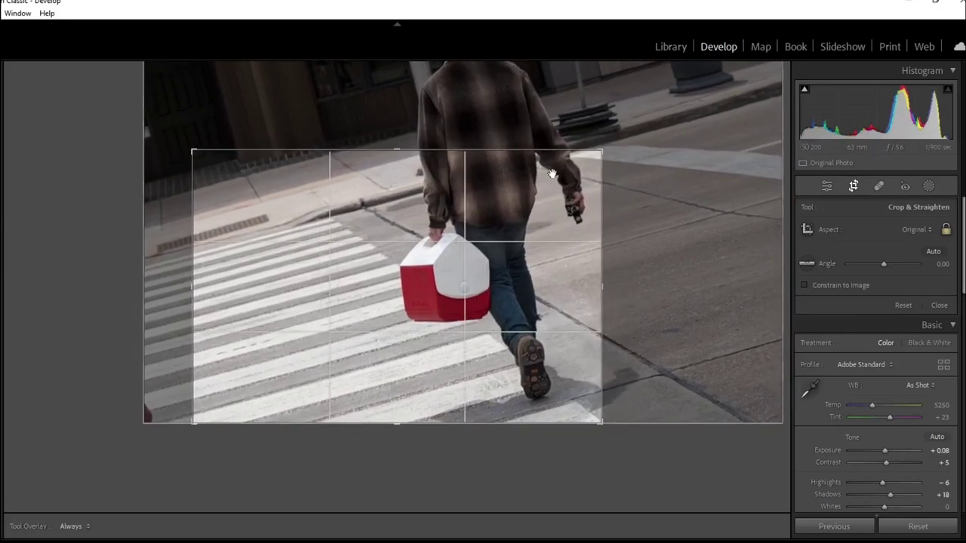
key(Return)
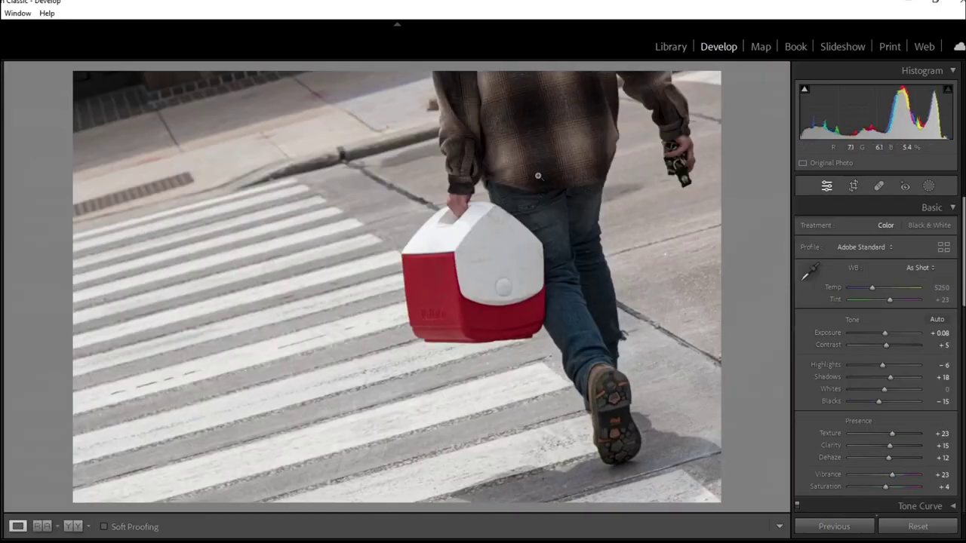
click(853, 187)
mouse_move(597, 151)
mouse_down()
mouse_move(589, 161)
mouse_move(599, 169)
mouse_up()
key(Return)
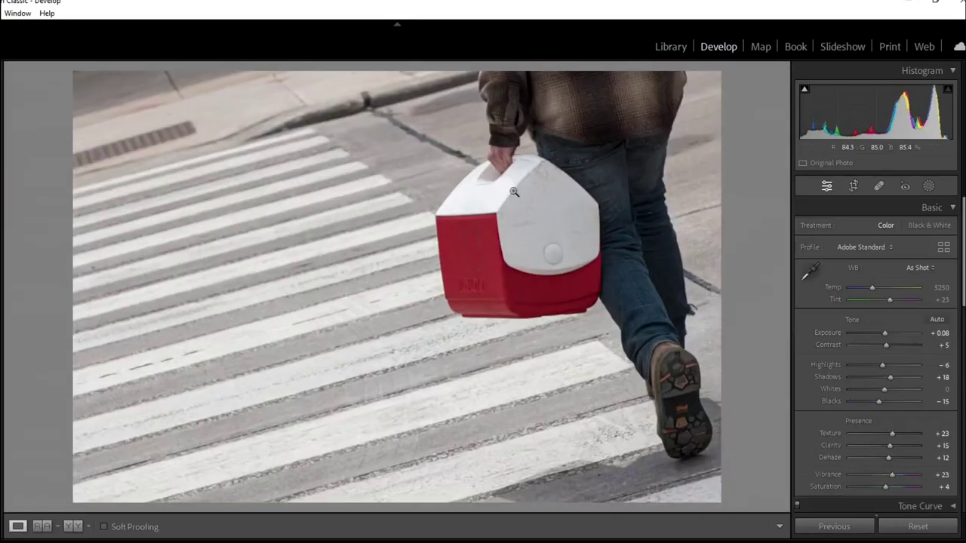
click(853, 186)
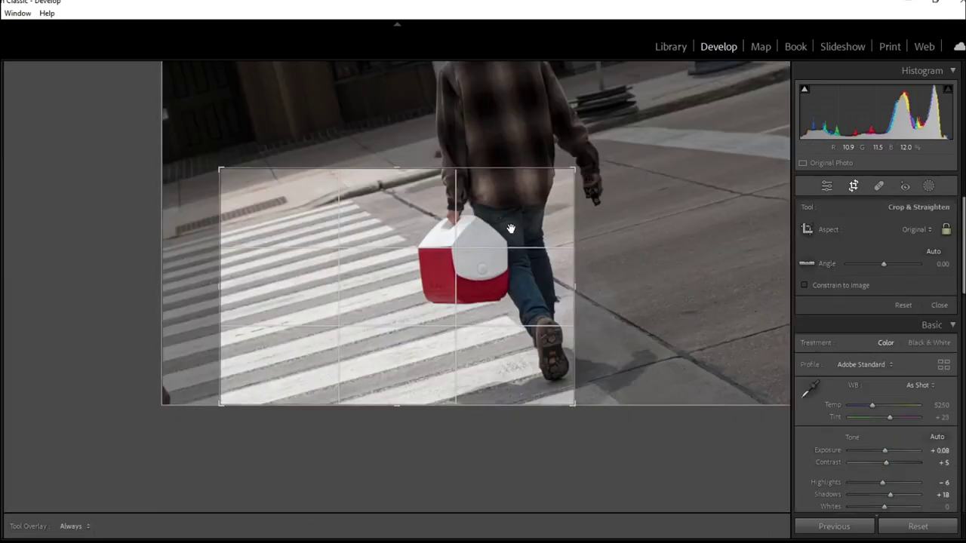
key(Return)
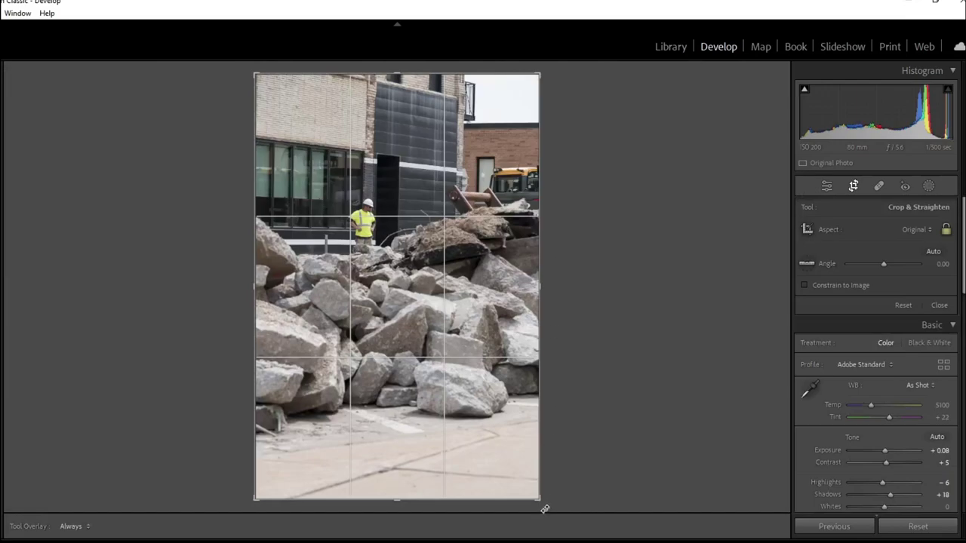
- Crop the rubble photo to a smaller 4 x 5 portrait straightened to about -0.98°
click(918, 229)
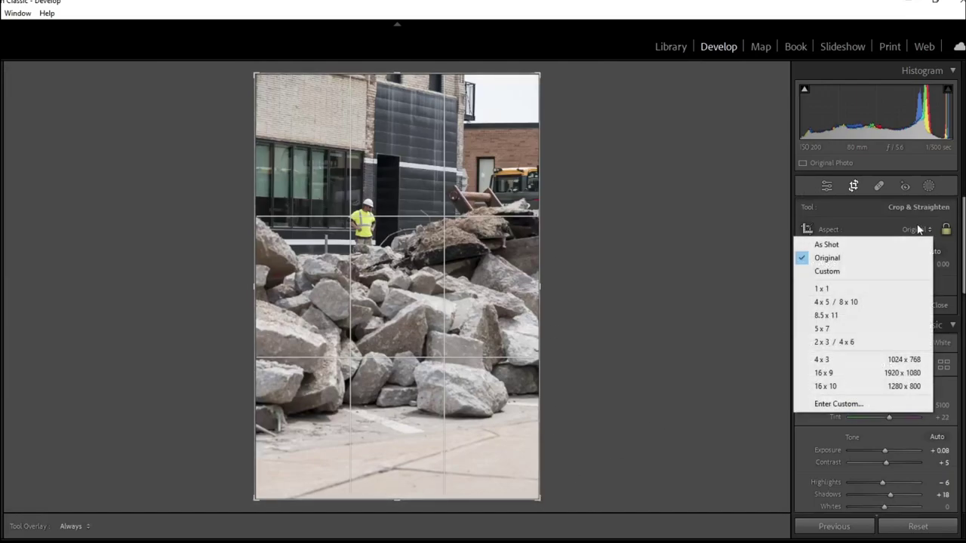
click(887, 306)
drag(539, 463, 435, 329)
drag(514, 355, 511, 319)
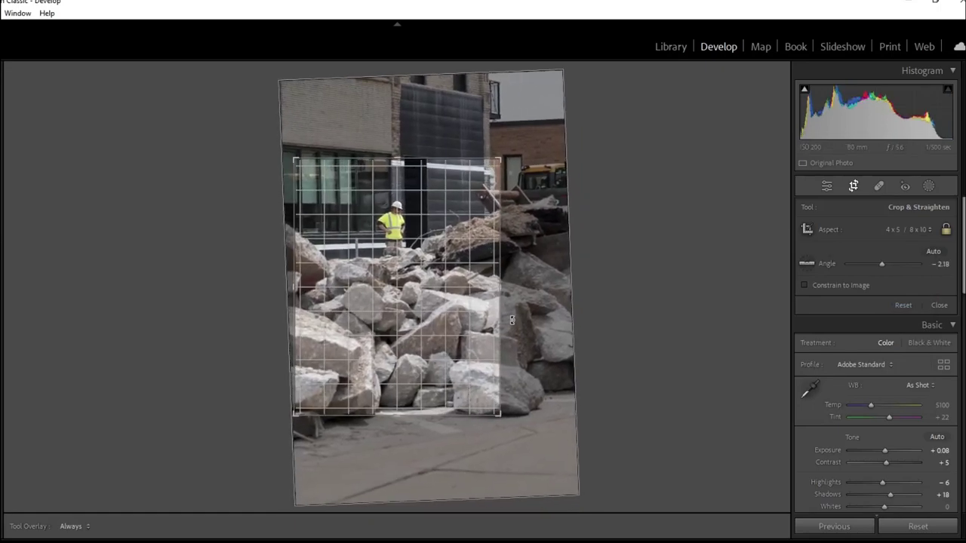
drag(512, 320, 513, 317)
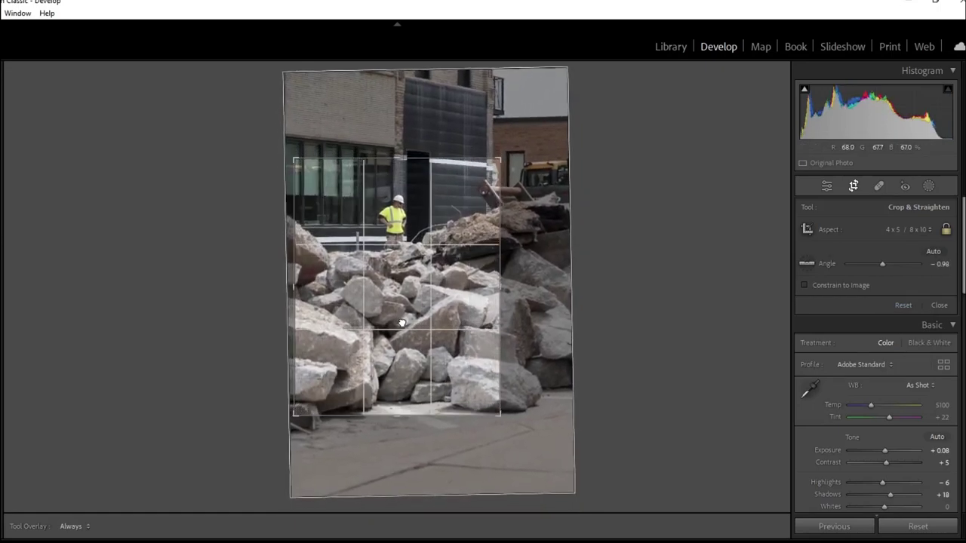
key(Return)
click(403, 321)
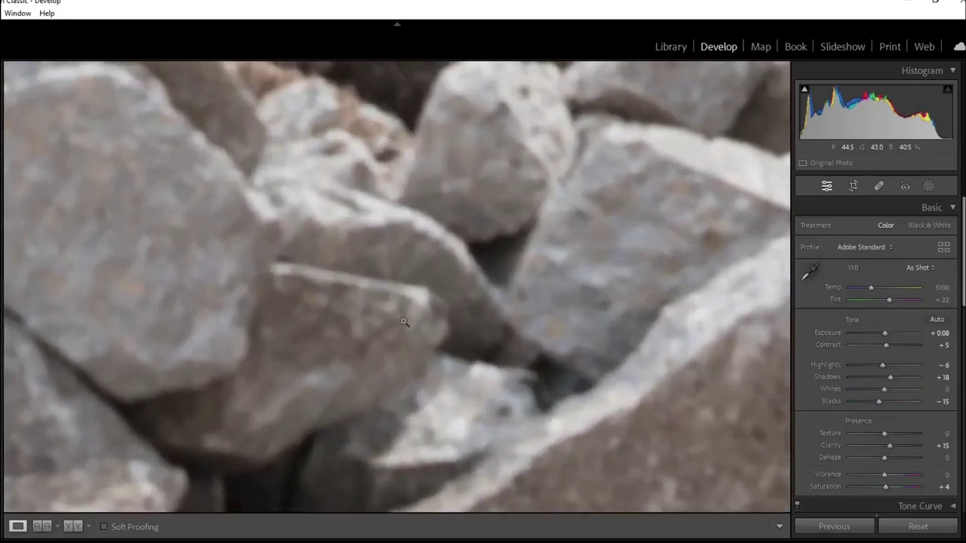
click(404, 321)
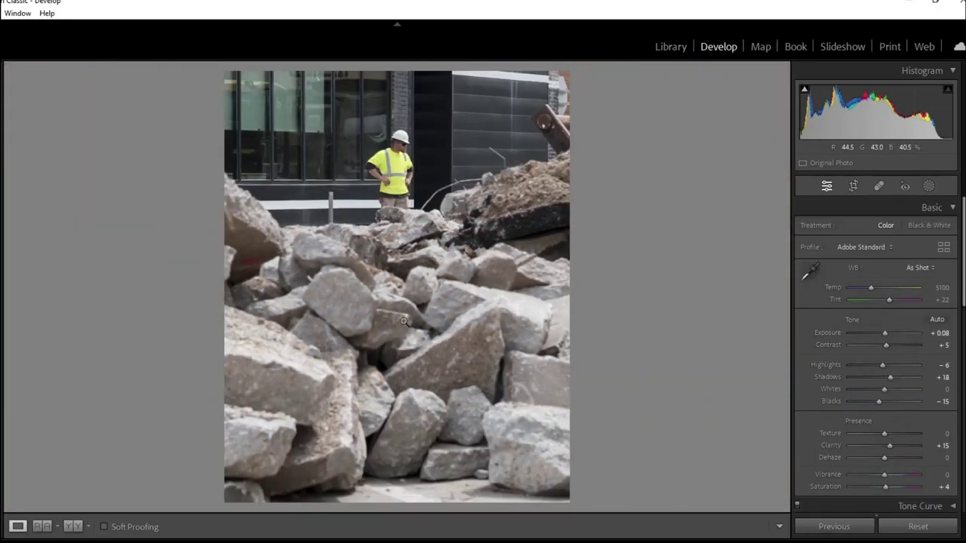
- Refine the rubble crop around the hard-hat worker, rotating it to about -1.08°
click(853, 186)
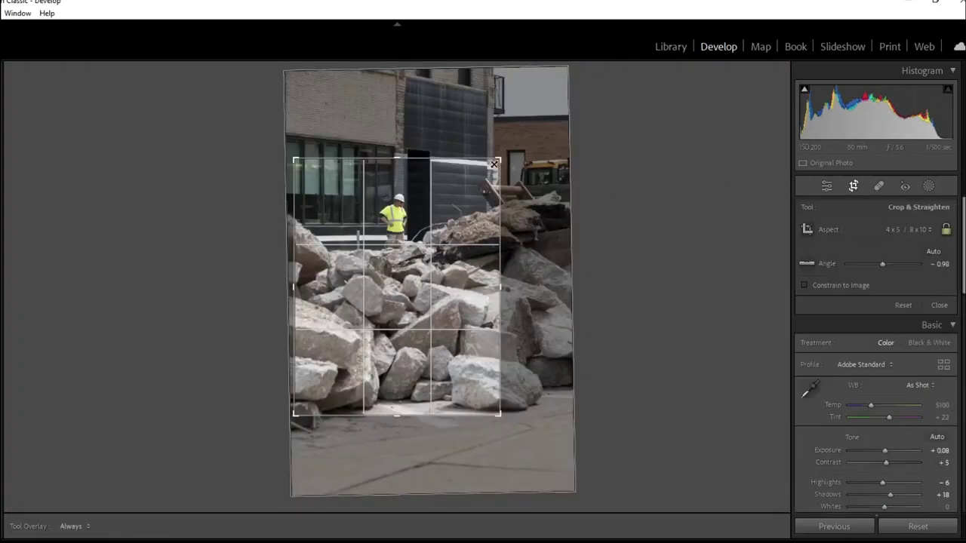
drag(495, 160, 480, 179)
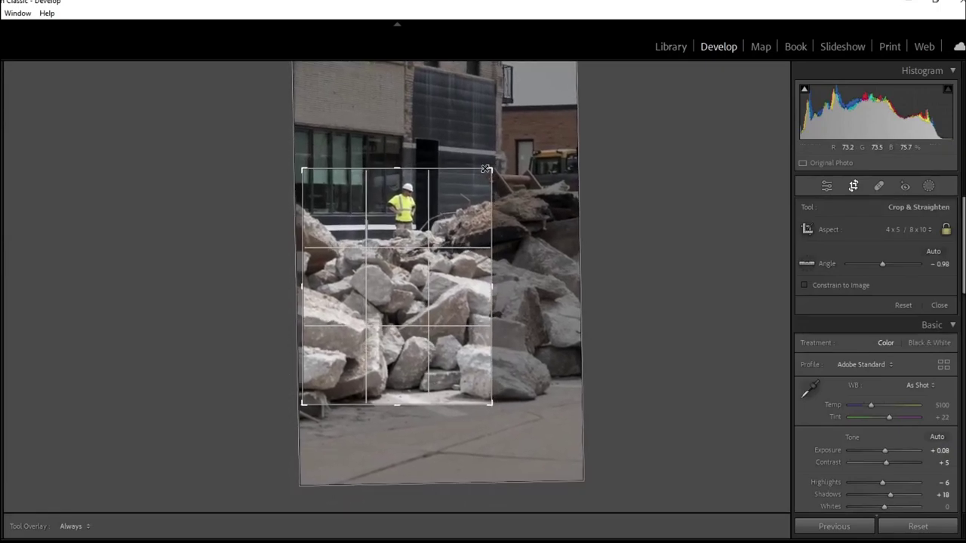
drag(431, 238, 444, 246)
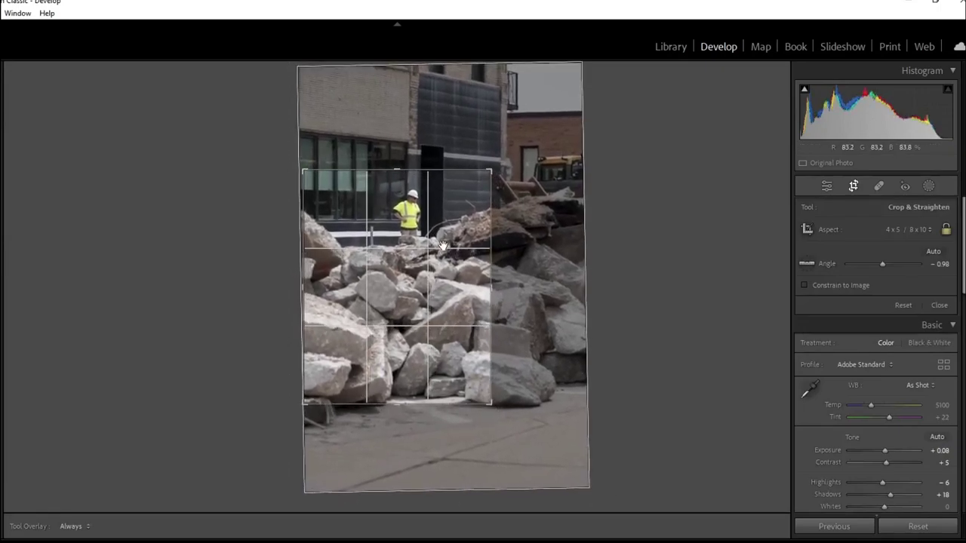
key(Return)
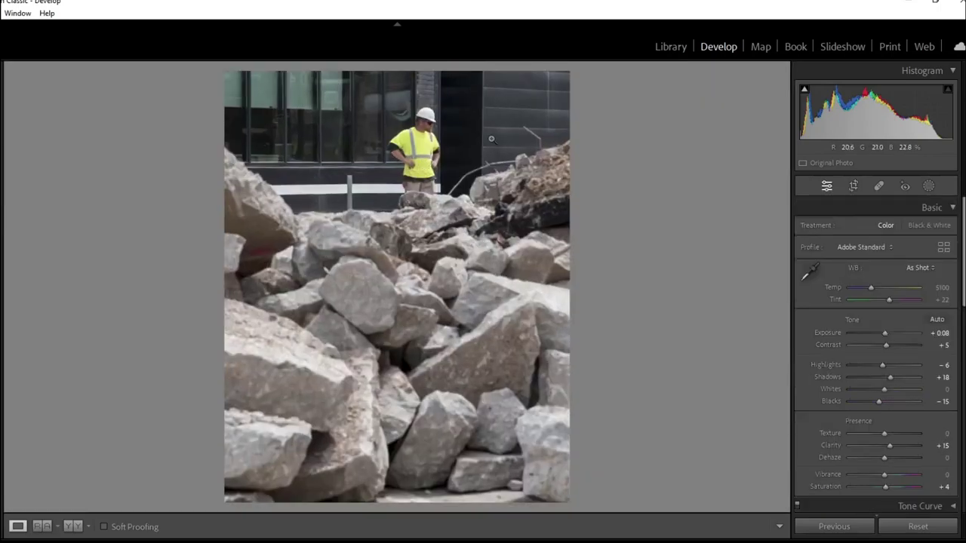
click(853, 186)
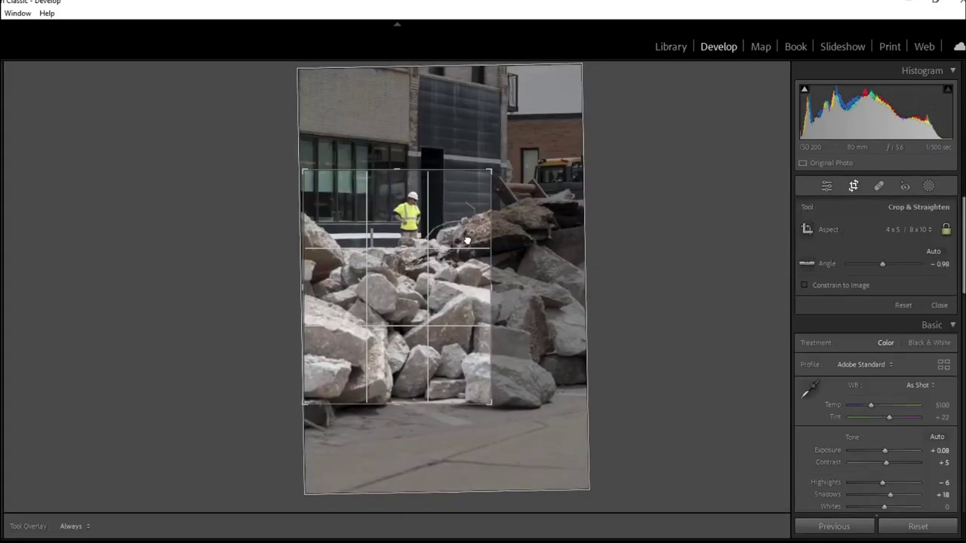
drag(488, 173, 483, 178)
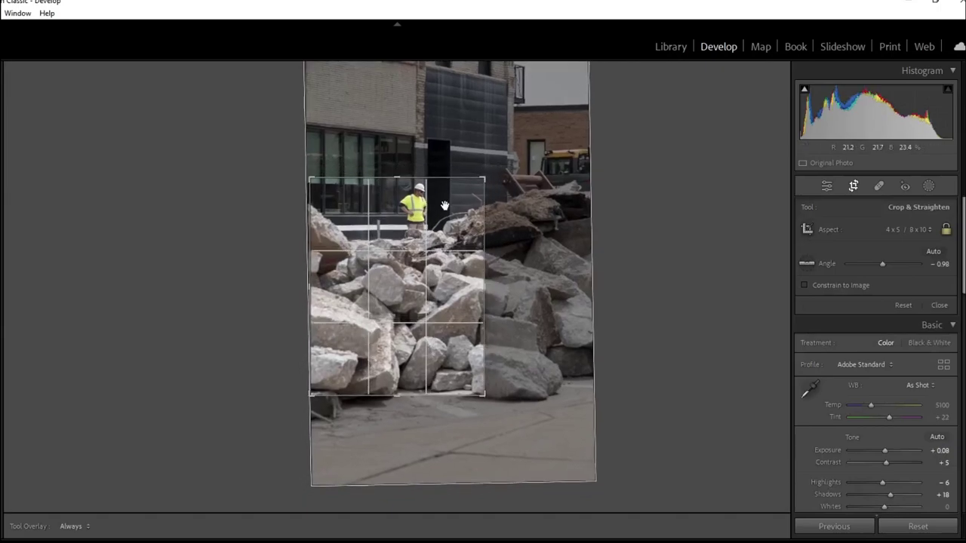
double_click(440, 220)
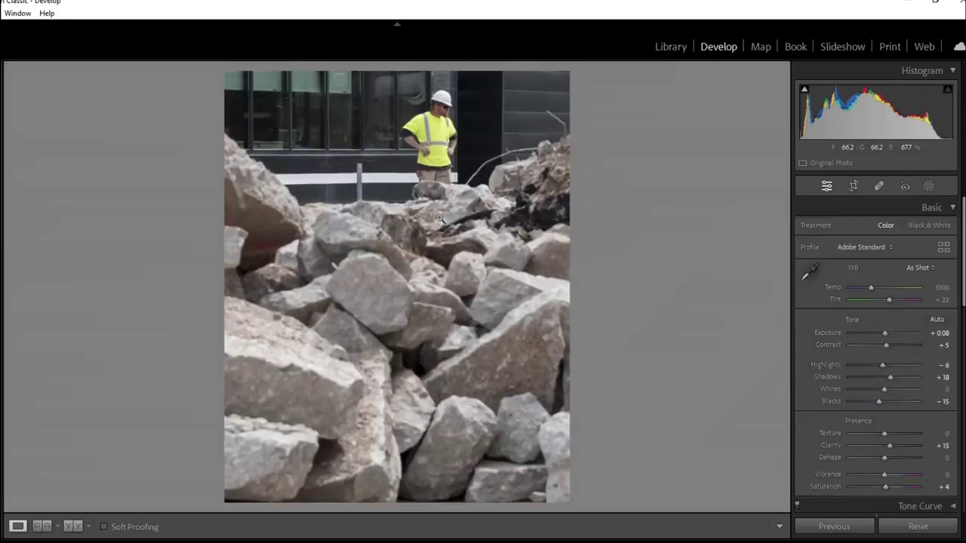
click(853, 185)
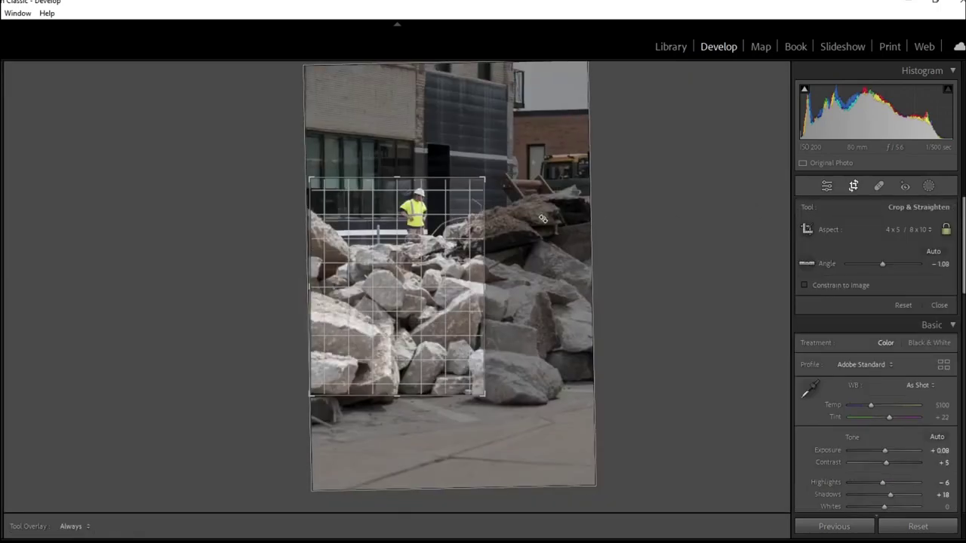
drag(542, 218, 541, 213)
double_click(462, 221)
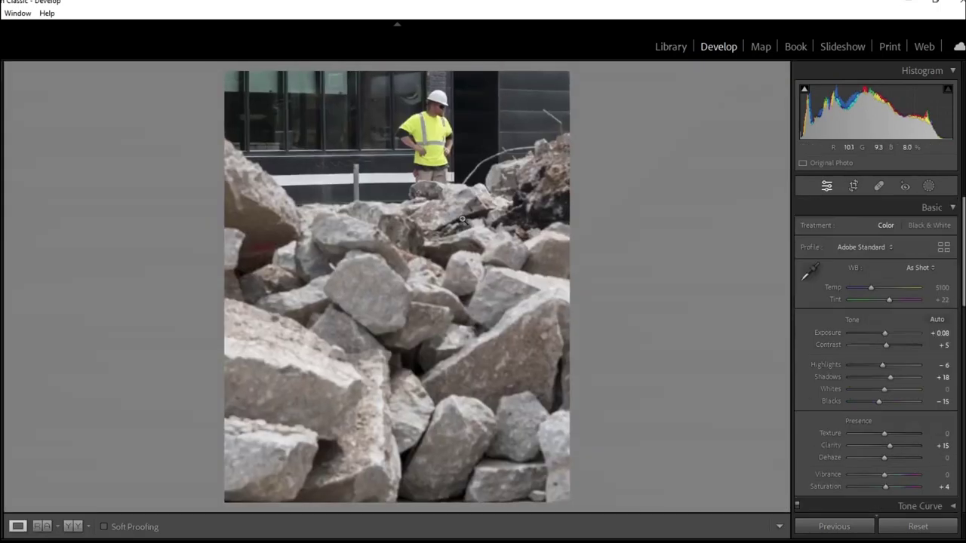
- Set Texture +19, Dehaze +7, Vibrance +19 and Highlights -51 on the rubble-pile shot
click(891, 479)
click(891, 433)
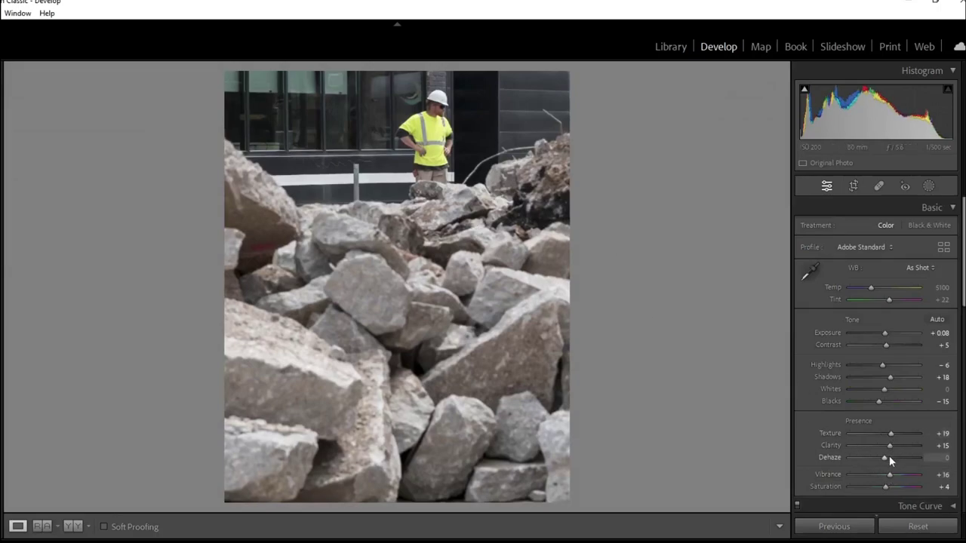
click(890, 458)
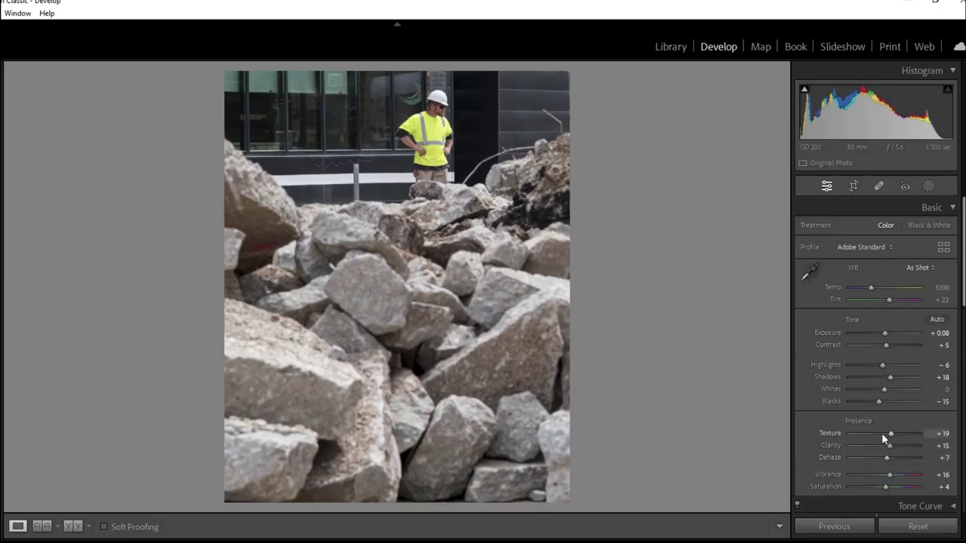
click(869, 366)
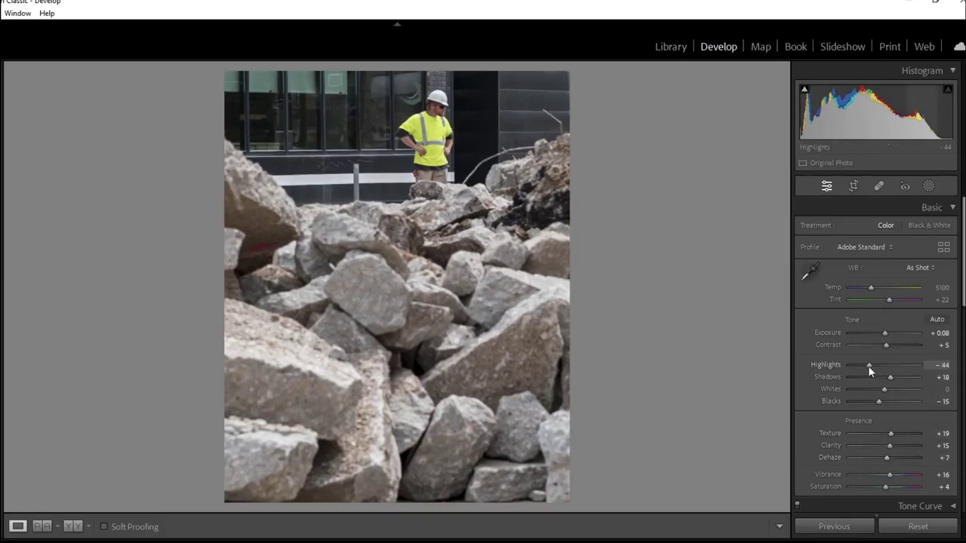
drag(867, 367, 865, 366)
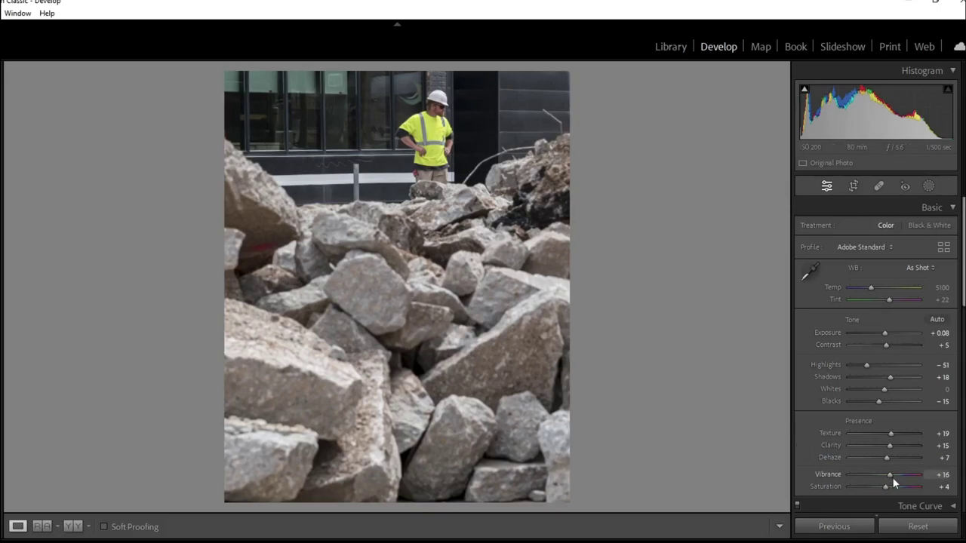
drag(892, 477, 894, 478)
- Move to the excavator photo and crop it down around the worker and rubble
key(Right)
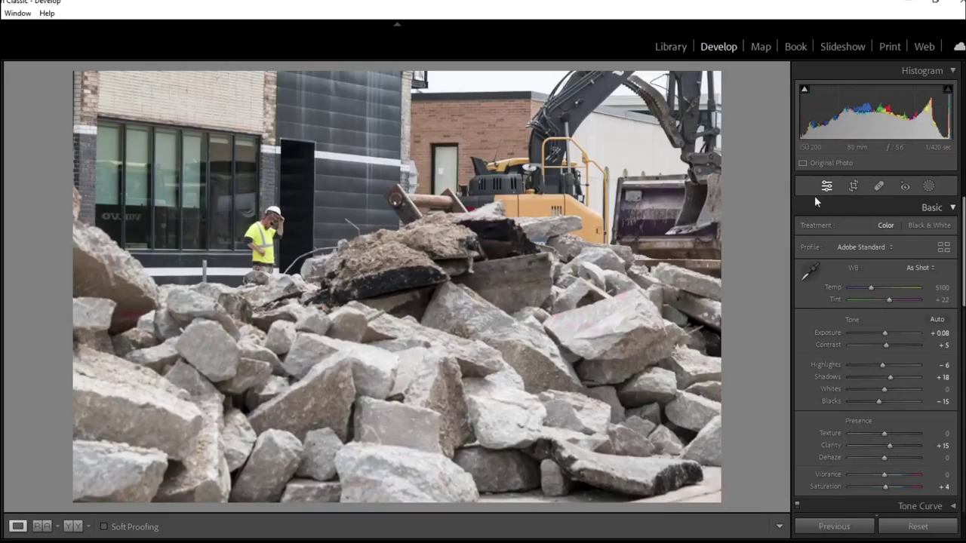
click(853, 185)
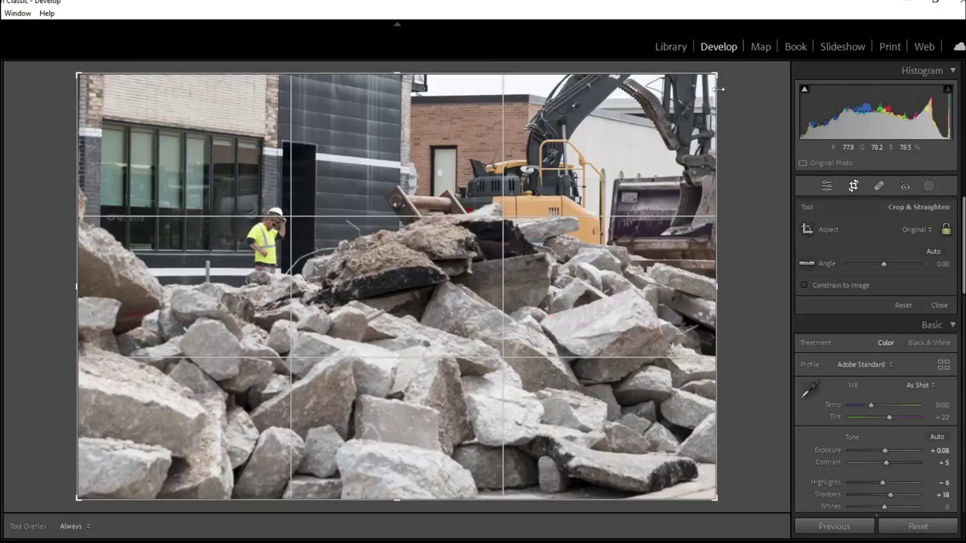
drag(721, 88, 474, 306)
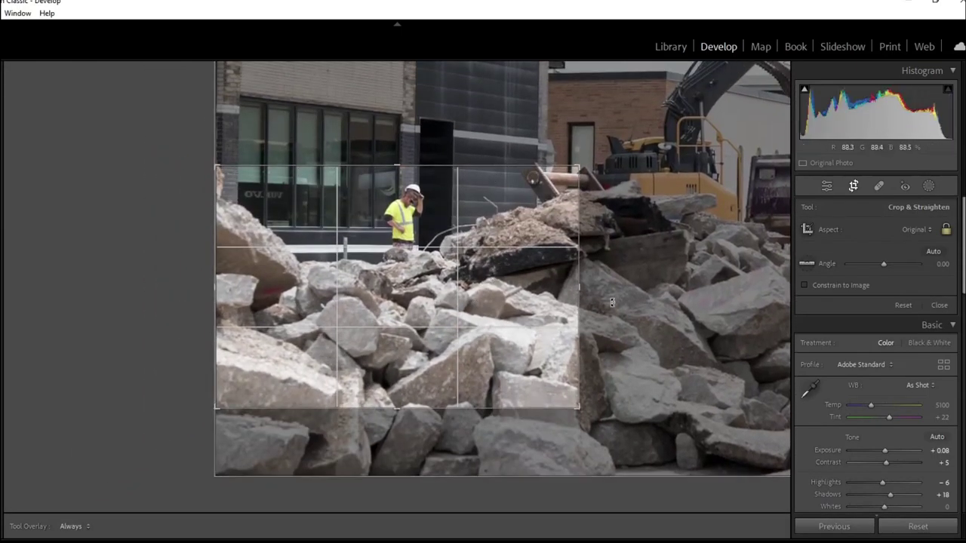
double_click(501, 309)
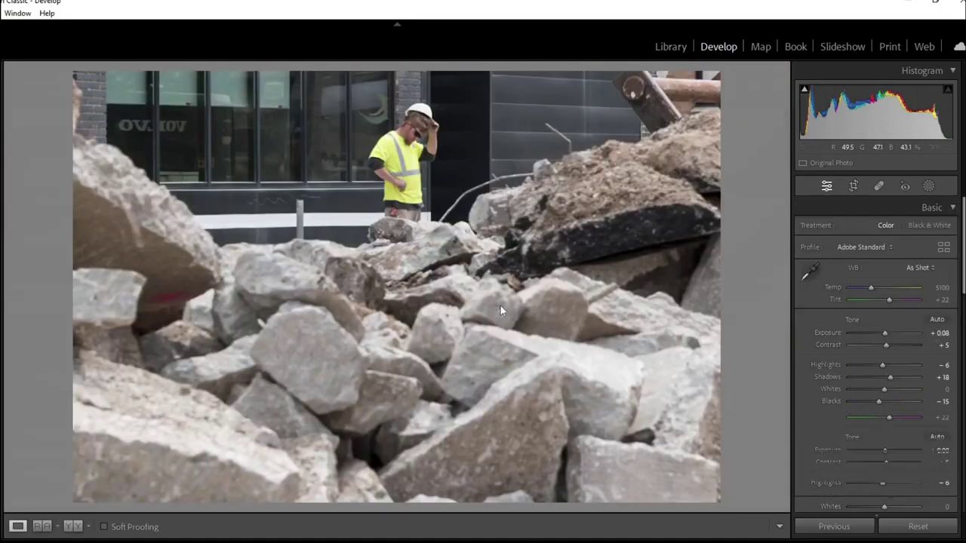
- Narrow the excavator crop to a 4 x 5 portrait tilted about -1.25°
click(854, 187)
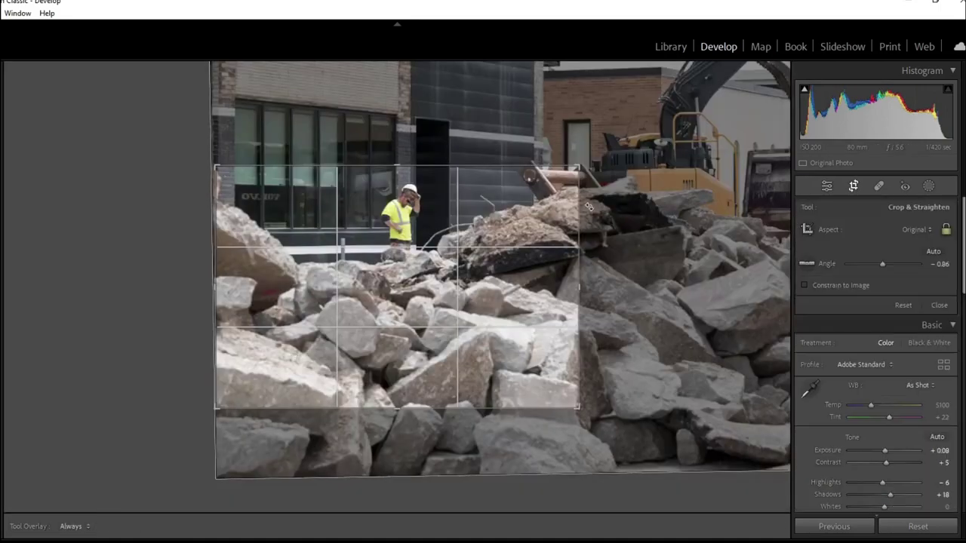
drag(575, 168, 527, 131)
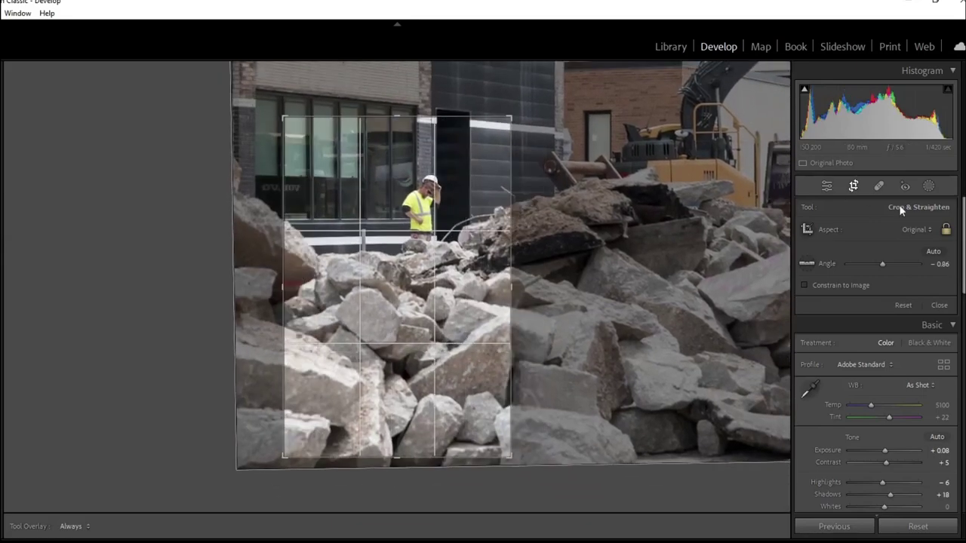
click(915, 230)
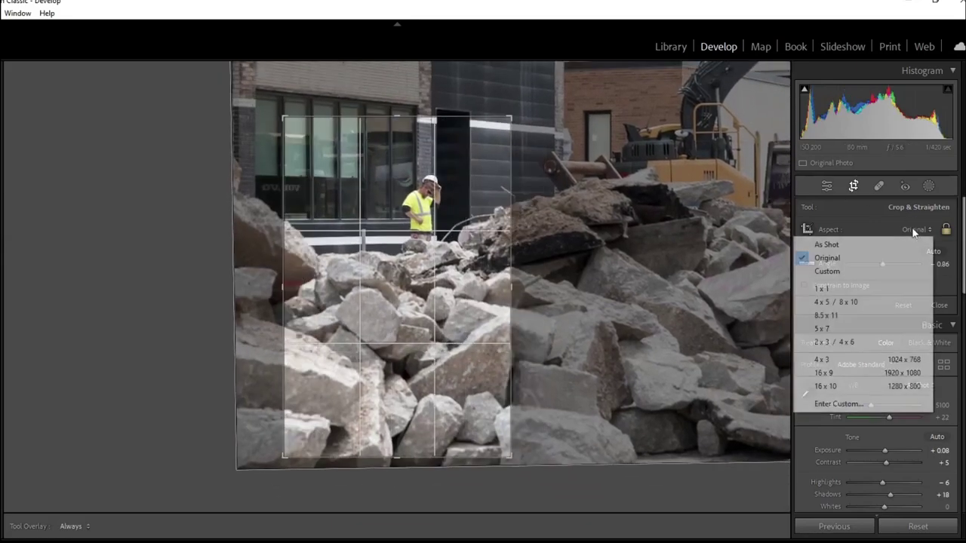
click(884, 302)
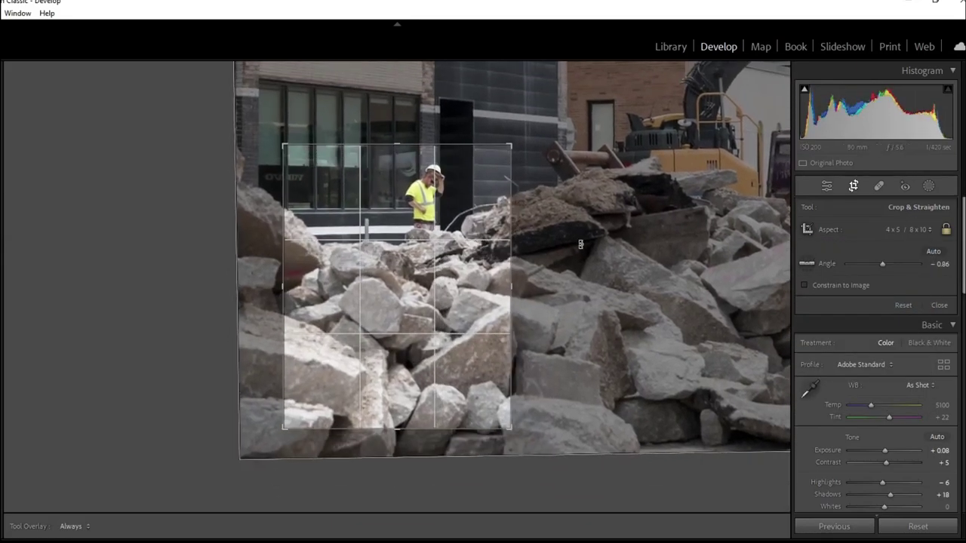
drag(543, 227, 580, 244)
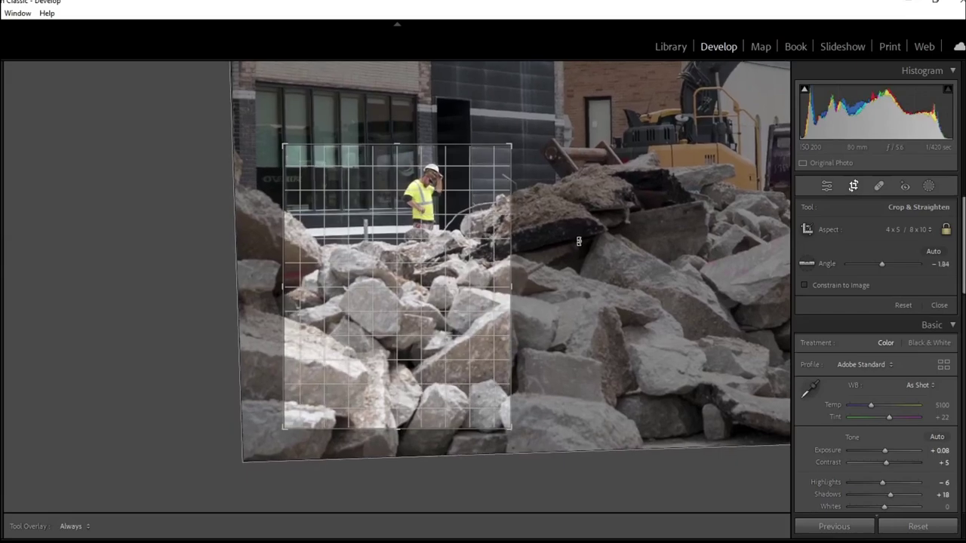
key(Return)
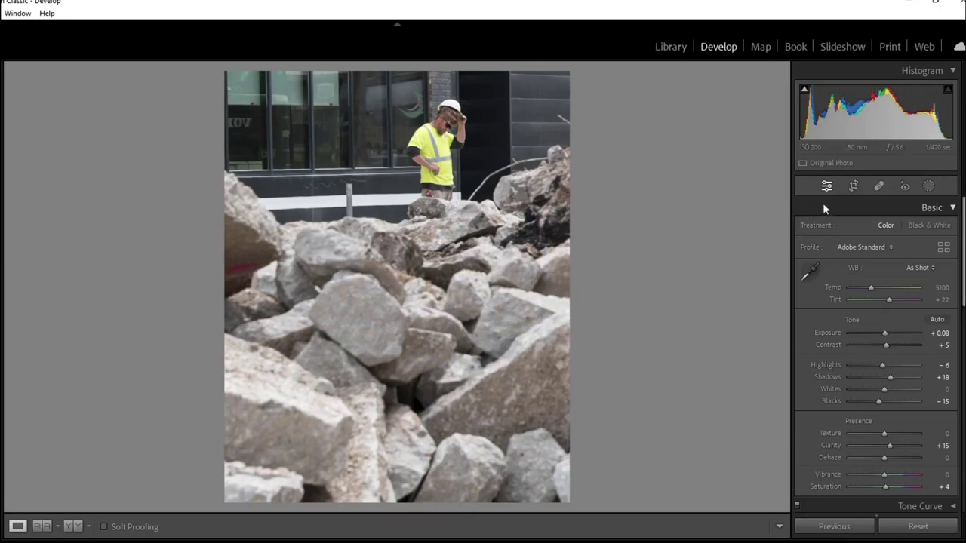
click(853, 186)
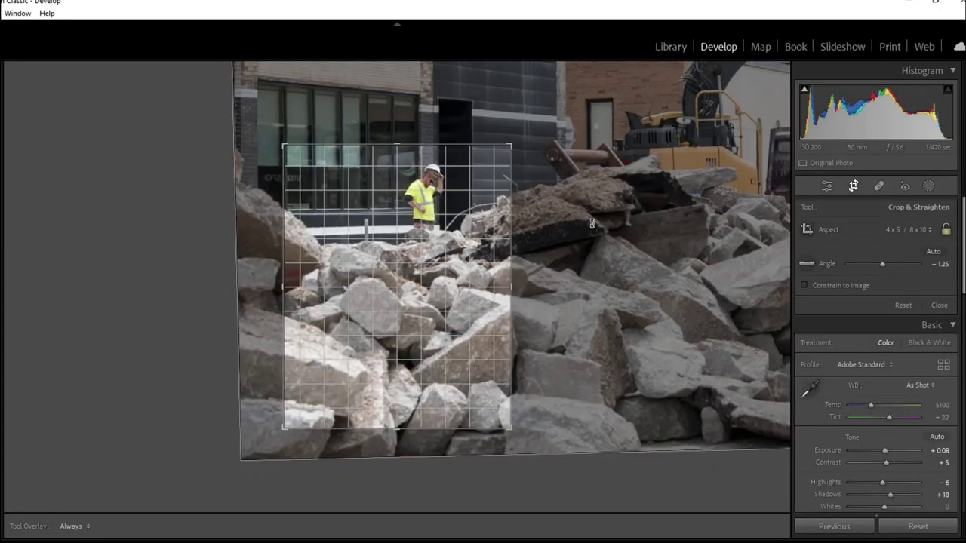
key(Return)
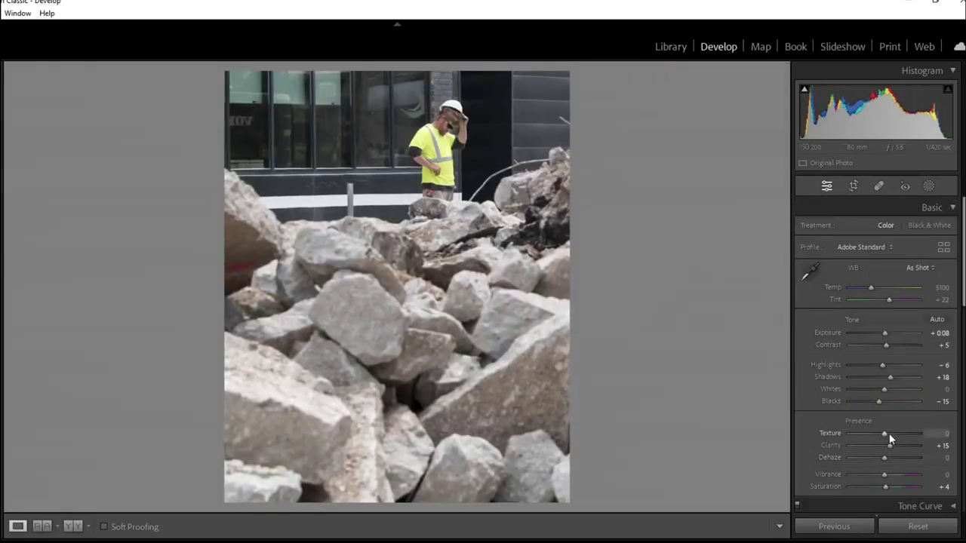
- Set Texture +18, Dehaze +19, Vibrance +21 and Highlights −53 on the worker photo
click(889, 434)
click(891, 458)
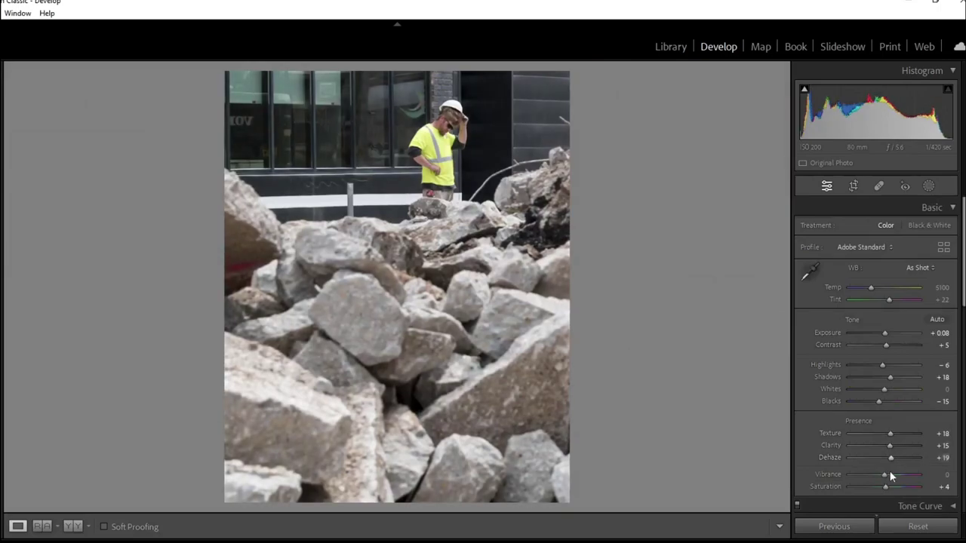
click(890, 474)
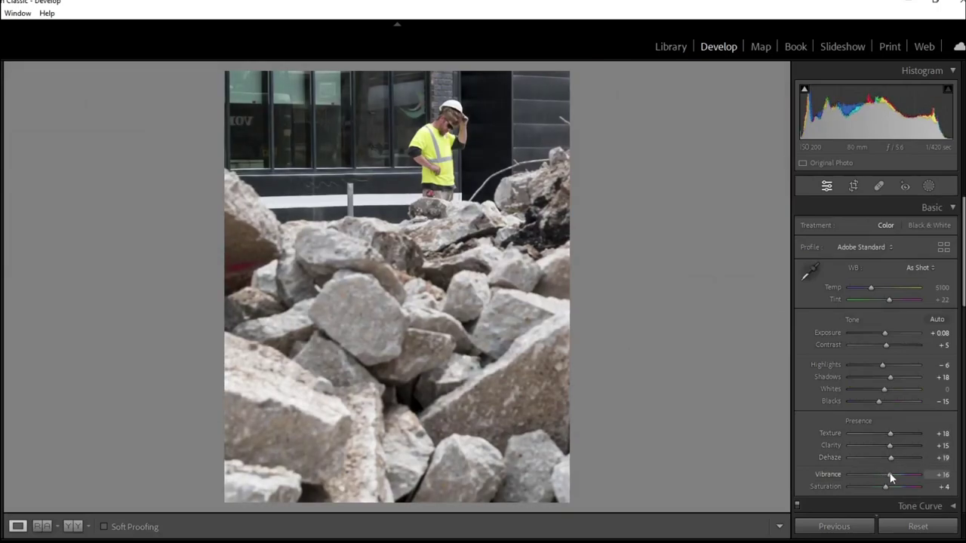
click(853, 365)
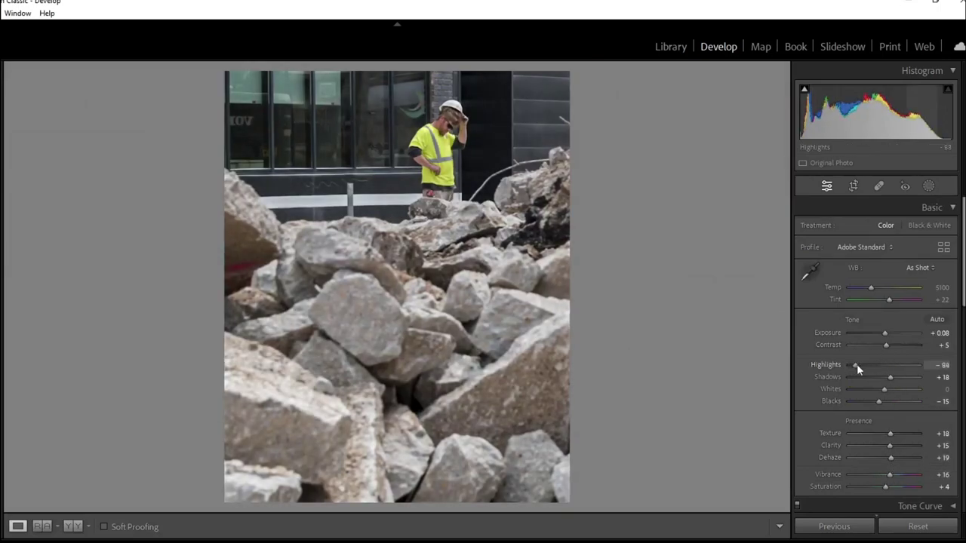
drag(859, 365, 865, 366)
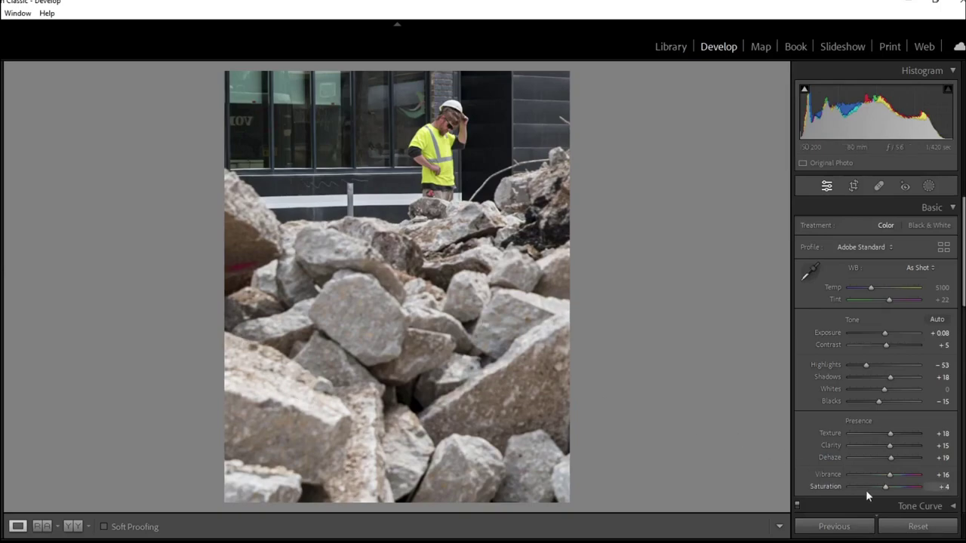
key(Up)
- Compare the similar worker shots, then unflag the hands-on-hips shot and advance
key(Right)
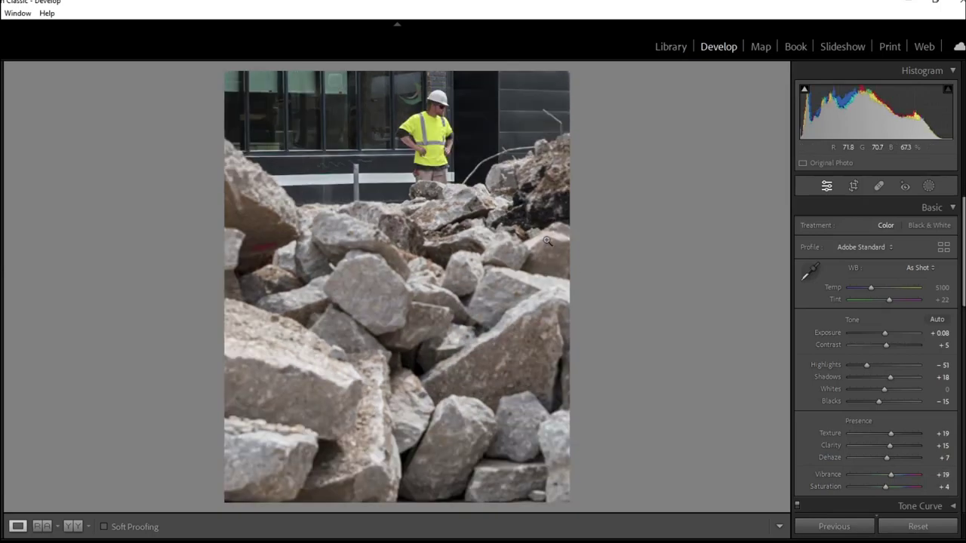
key(Right)
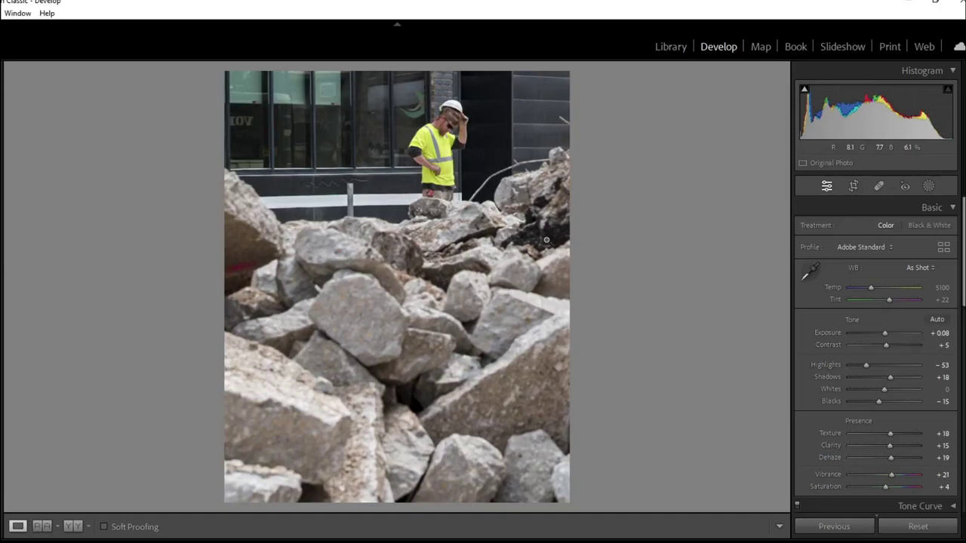
key(Left)
key(Right)
key(Left)
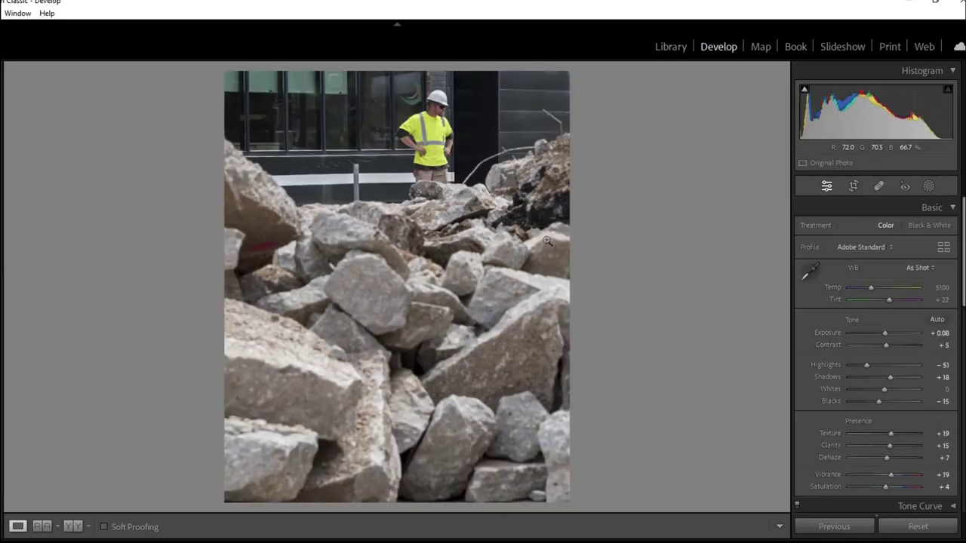
key(u)
key(Right)
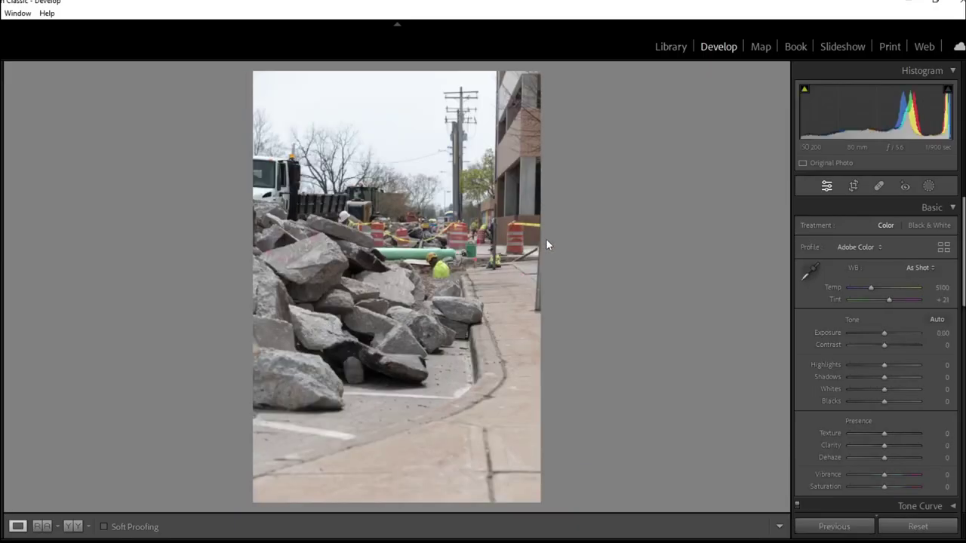
- Crop the rubble photo to 4 x 5 / 8 x 10, shifting the photo down and rotating it slightly
click(853, 186)
drag(539, 75, 542, 145)
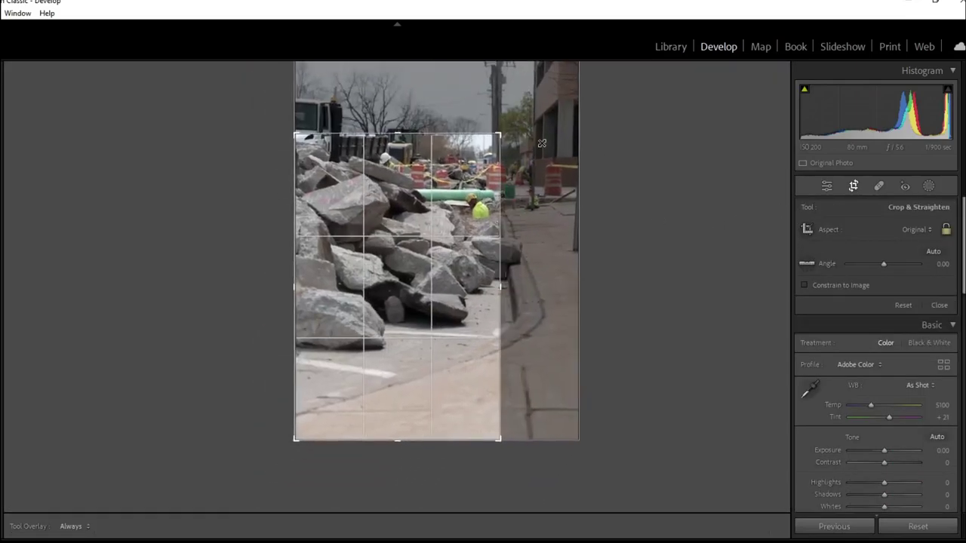
click(916, 230)
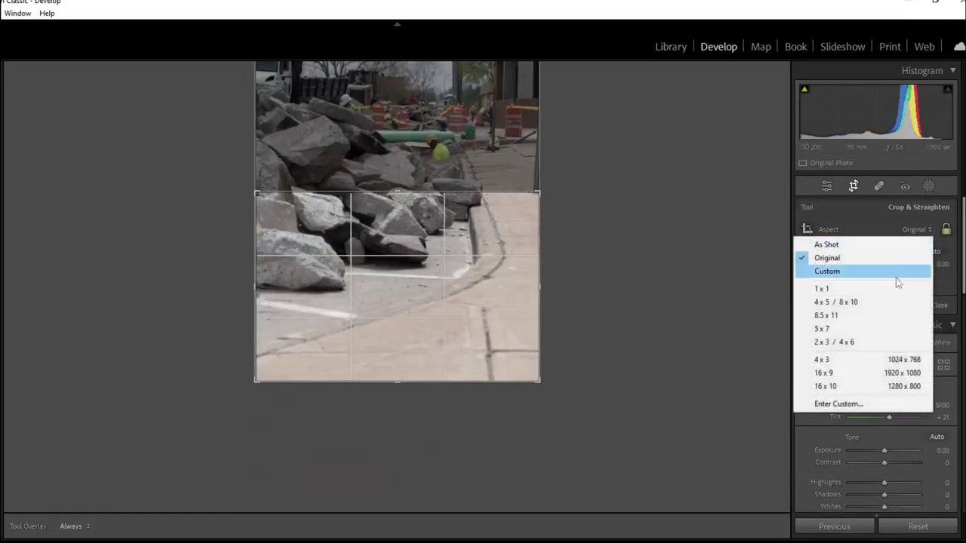
click(893, 301)
drag(364, 298, 448, 388)
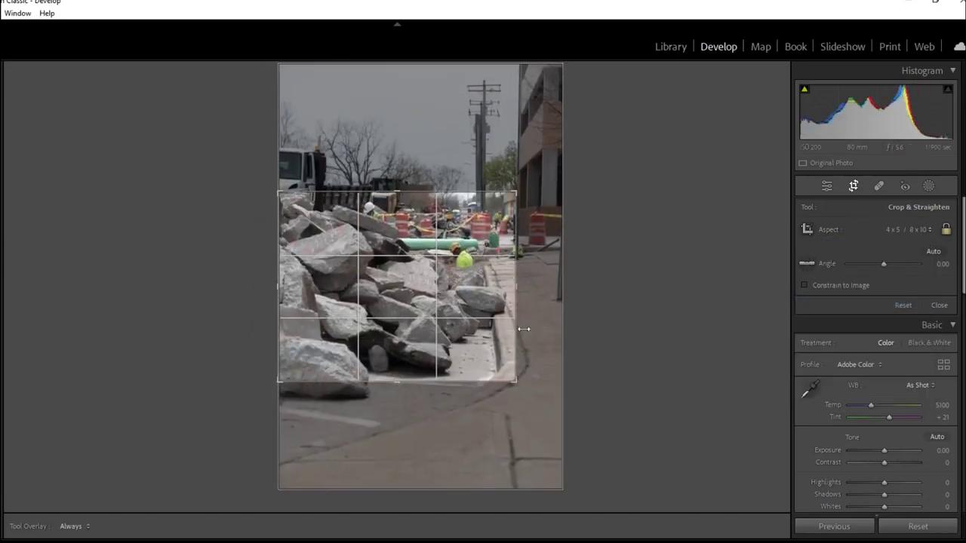
drag(549, 319, 550, 320)
key(Return)
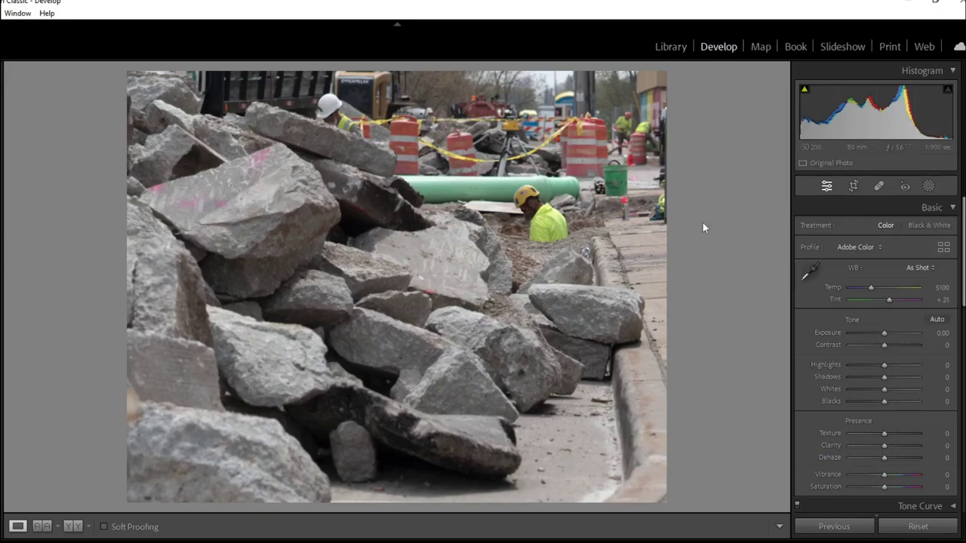
- Tighten the crop further around the rock pile
click(854, 186)
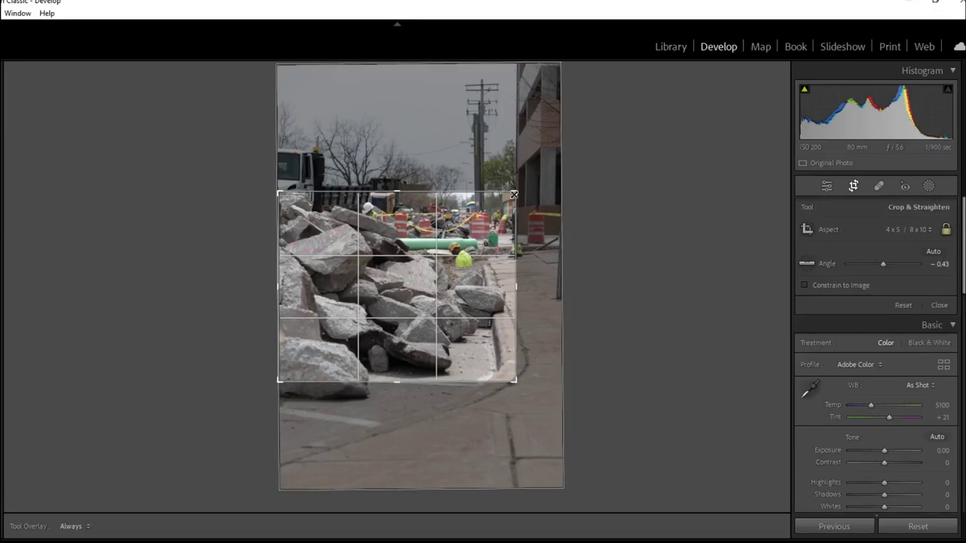
drag(527, 194, 498, 205)
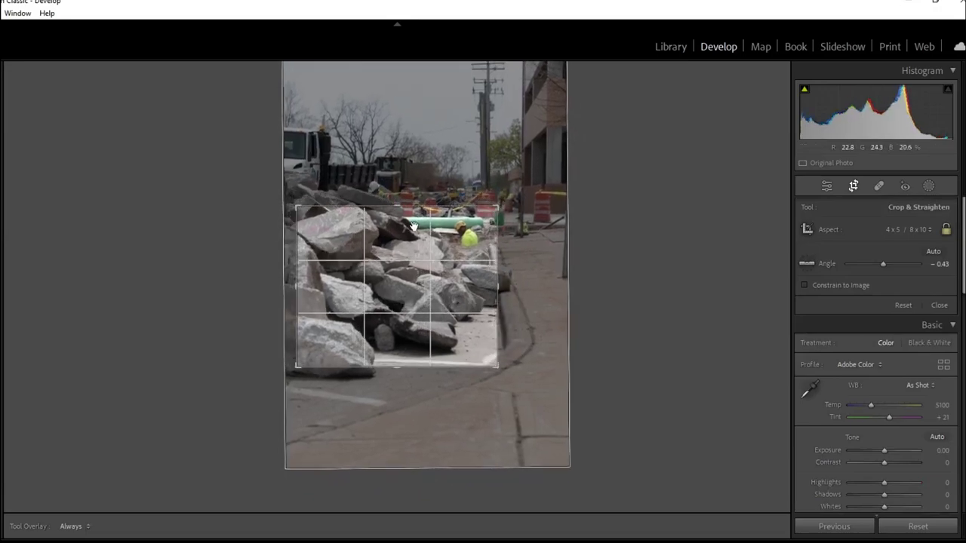
key(Return)
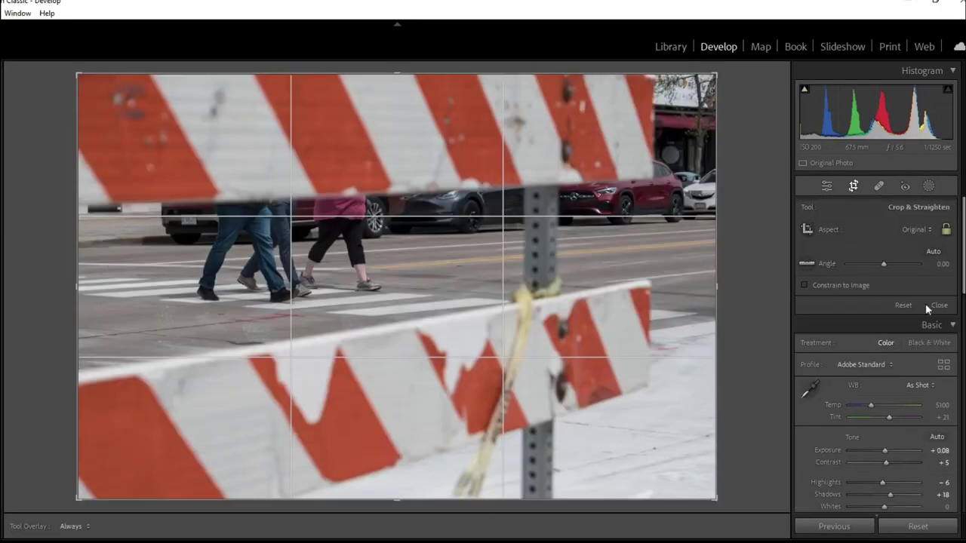
- Crop the crosswalk barricade photo to 4 x 5 around the walkers and barricades
click(917, 229)
click(902, 301)
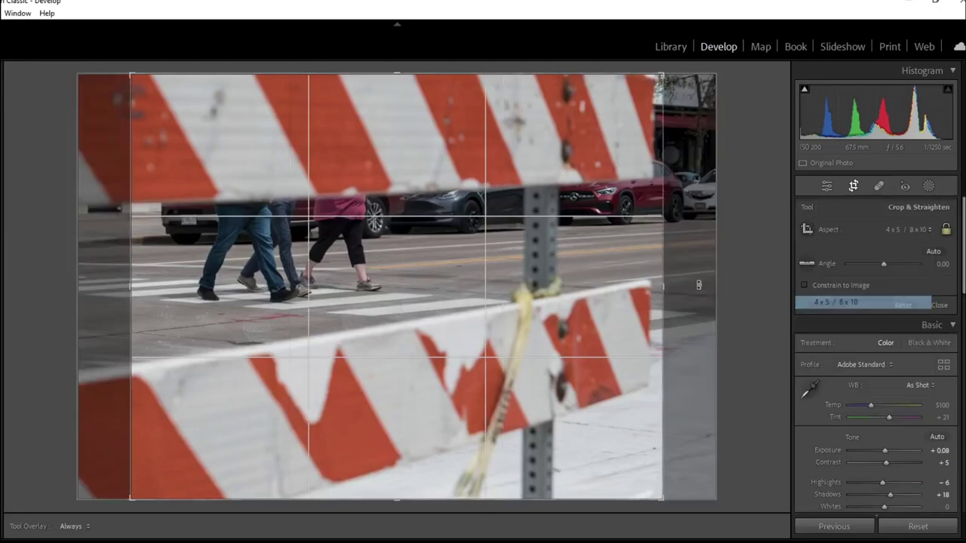
drag(660, 495, 626, 466)
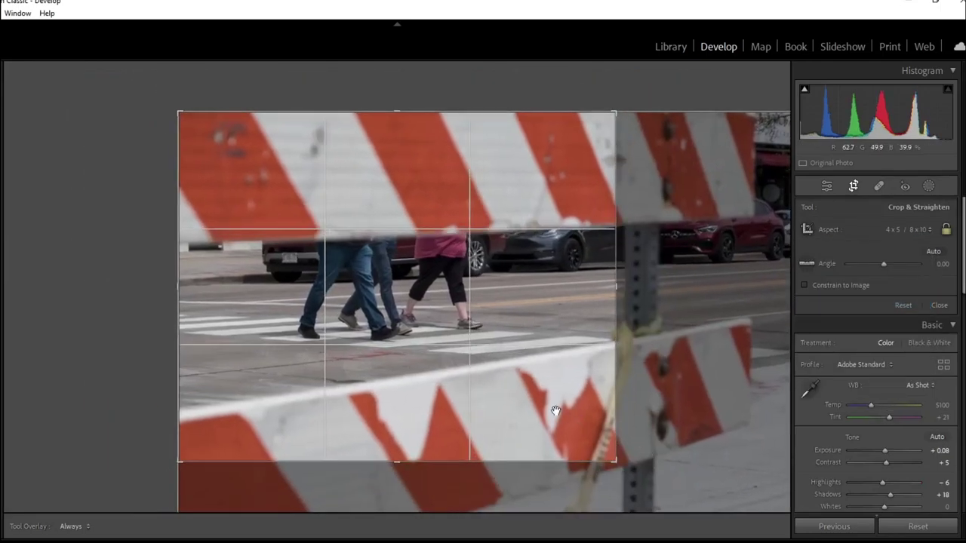
key(Return)
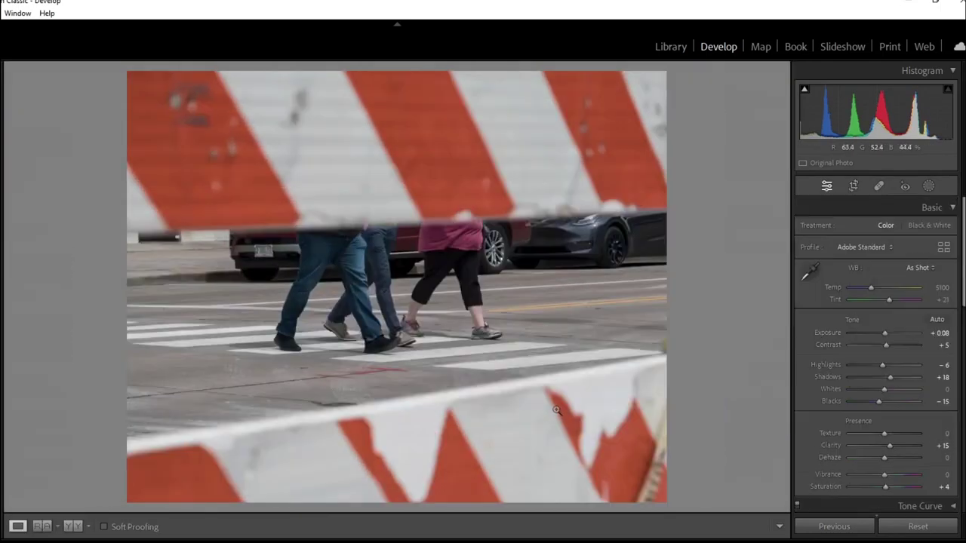
- Set Texture +28, Dehaze +9 and Exposure +0.26, keeping colour after a black-and-white preview
click(894, 433)
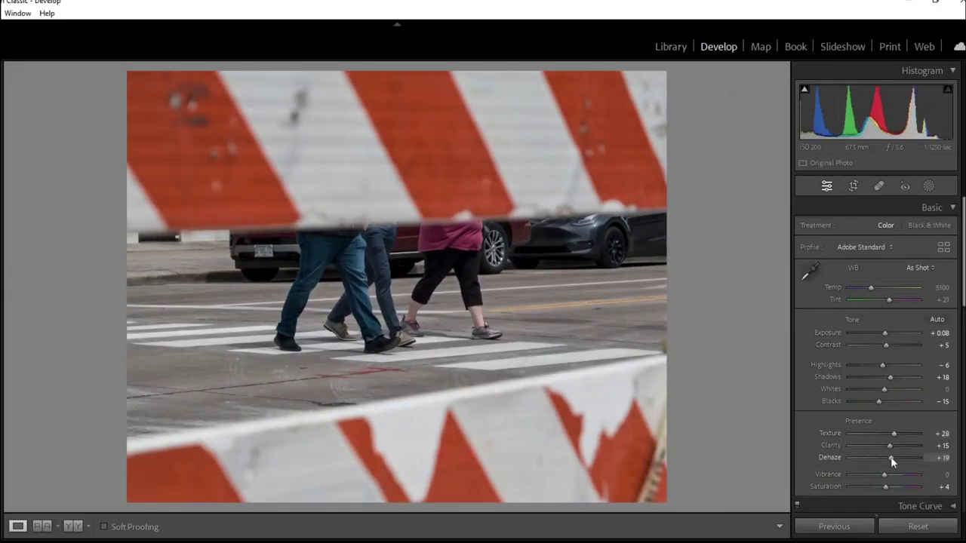
click(891, 457)
click(888, 455)
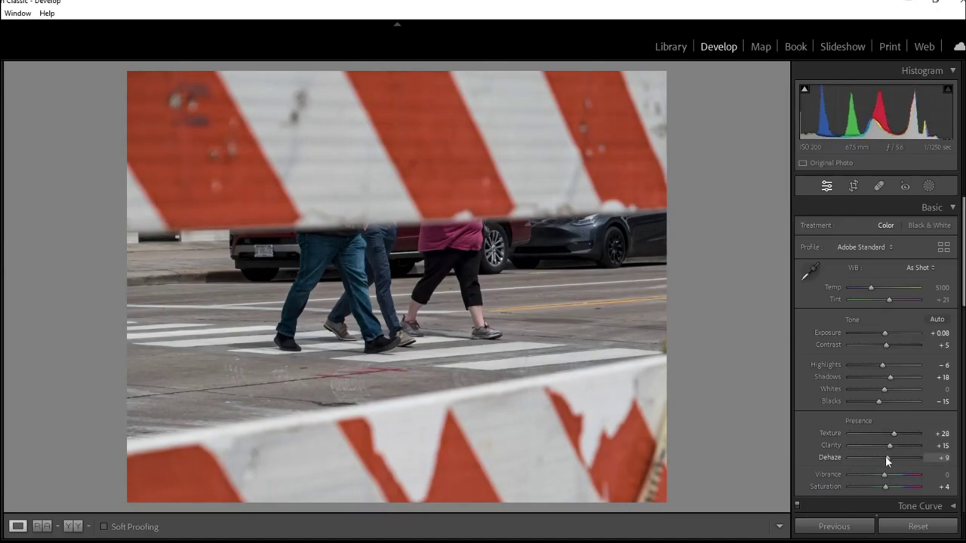
click(885, 456)
click(888, 336)
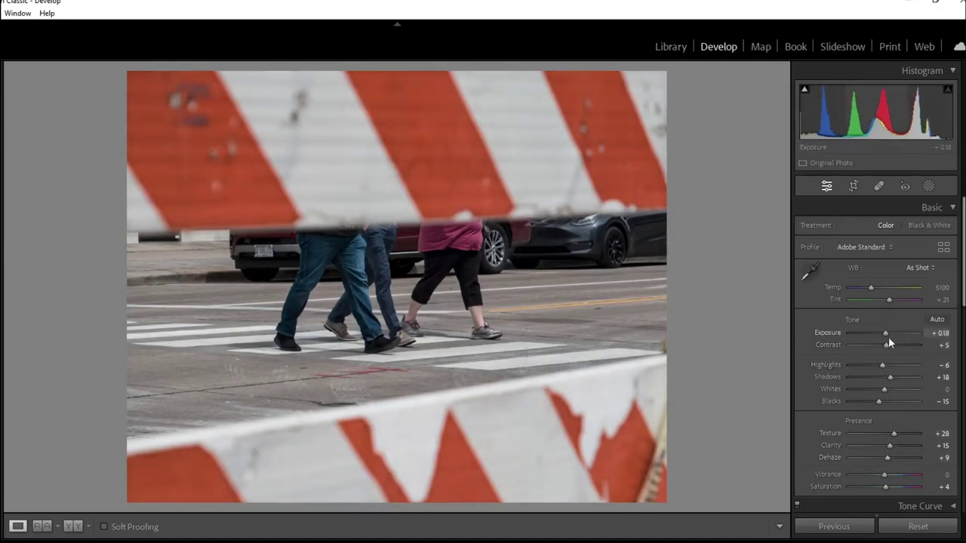
click(930, 225)
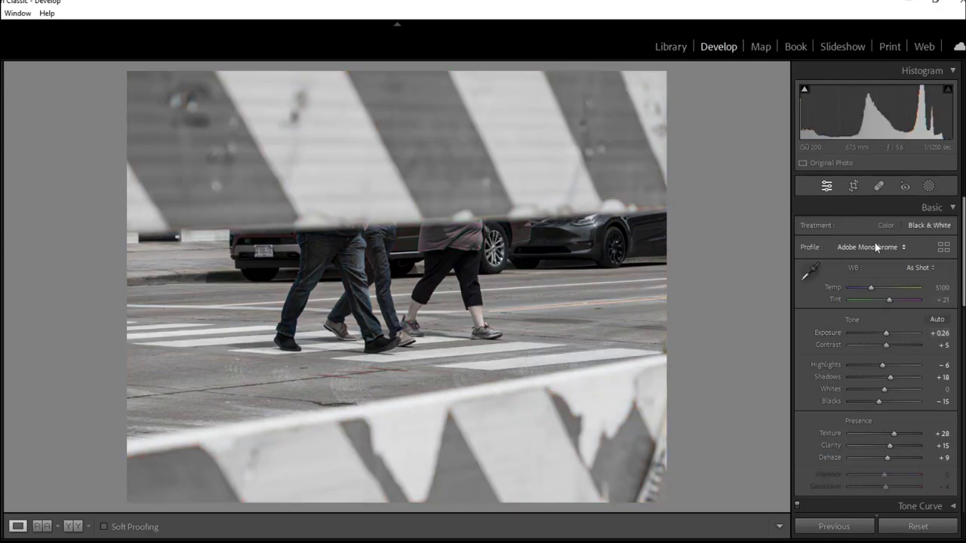
click(888, 225)
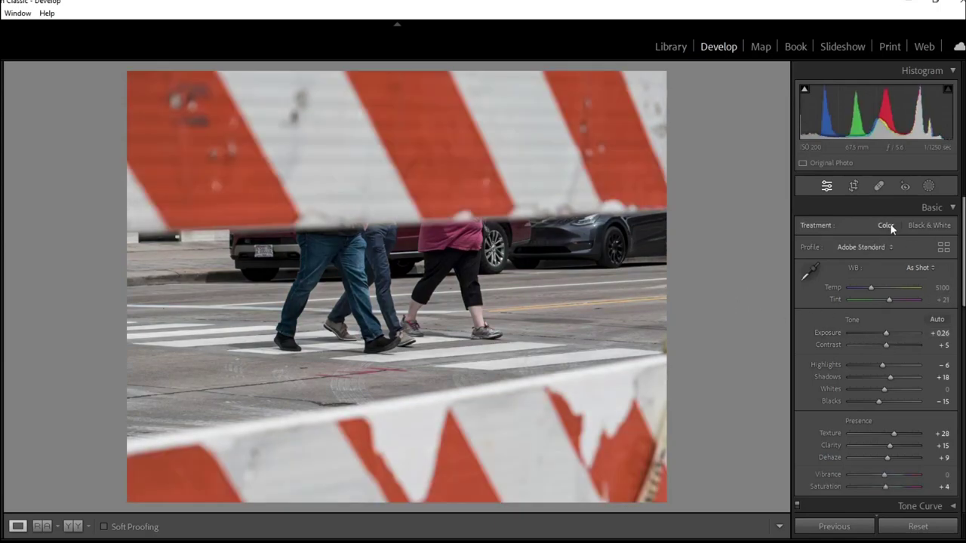
- Unflag the barricade photo, then tighten the crop on the building-and-lawn photo
key(u)
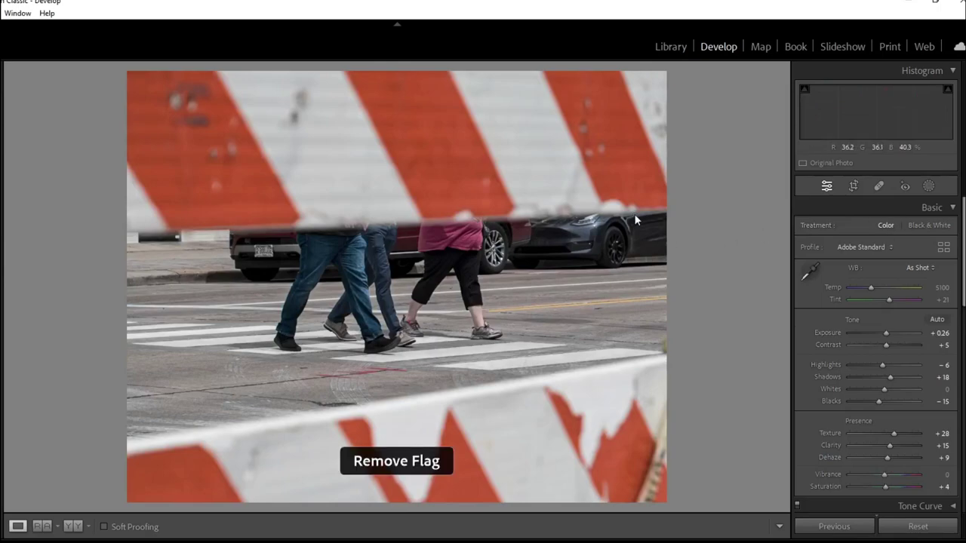
click(857, 184)
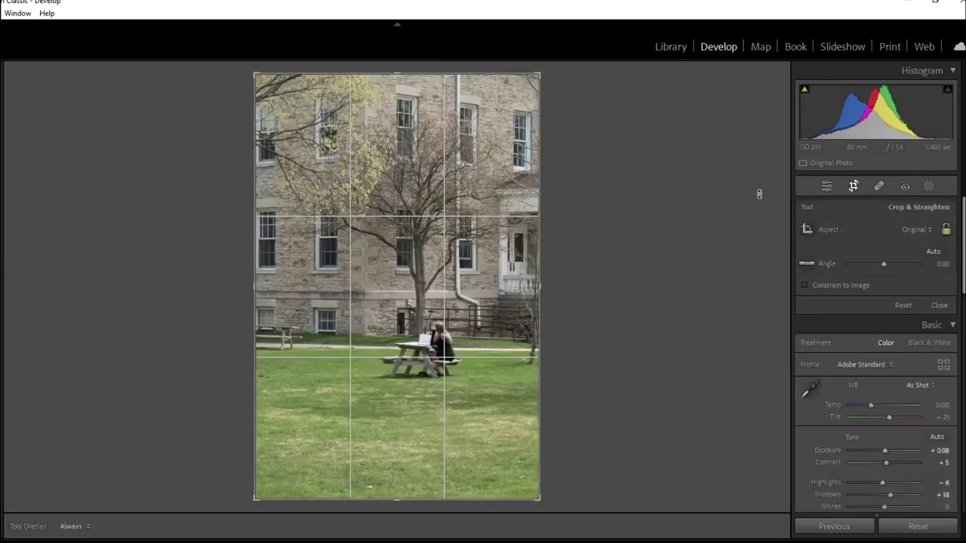
drag(535, 496, 547, 414)
key(Return)
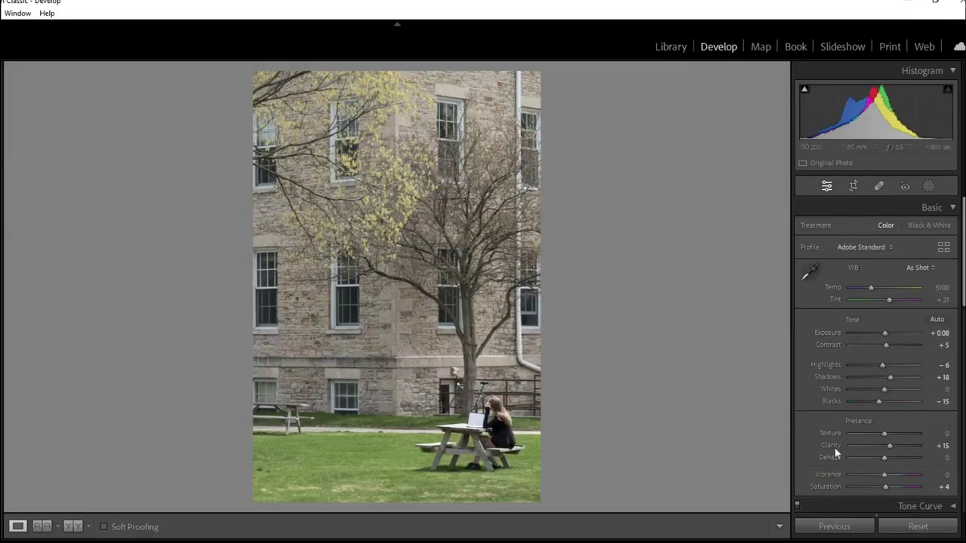
- Raise Texture and Dehaze, keep colour after a black-and-white preview, and set Vibrance +21
click(891, 434)
click(891, 456)
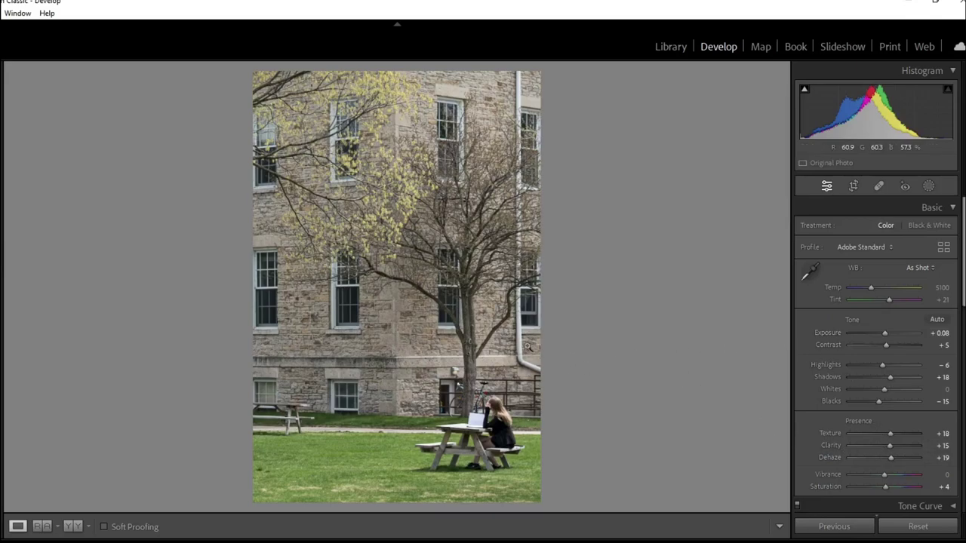
click(920, 226)
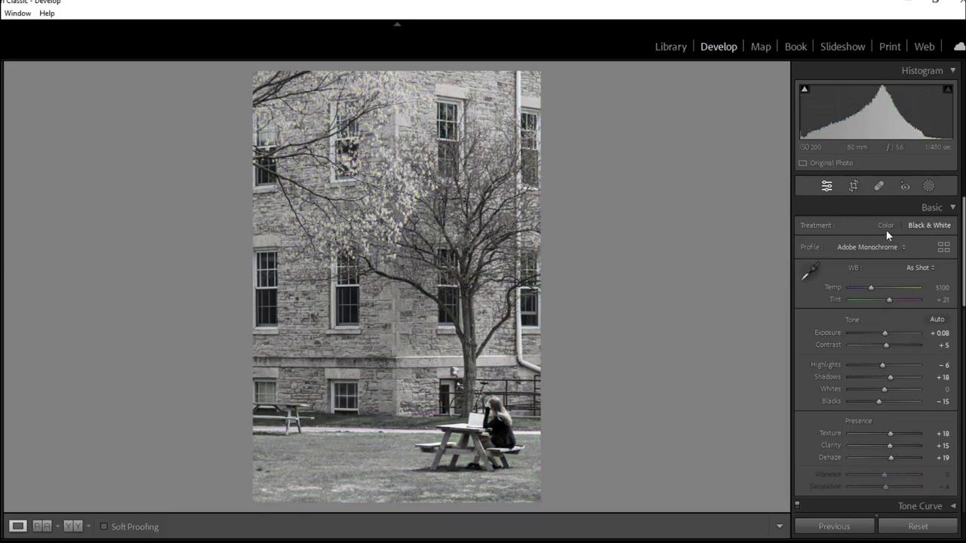
click(887, 228)
click(891, 475)
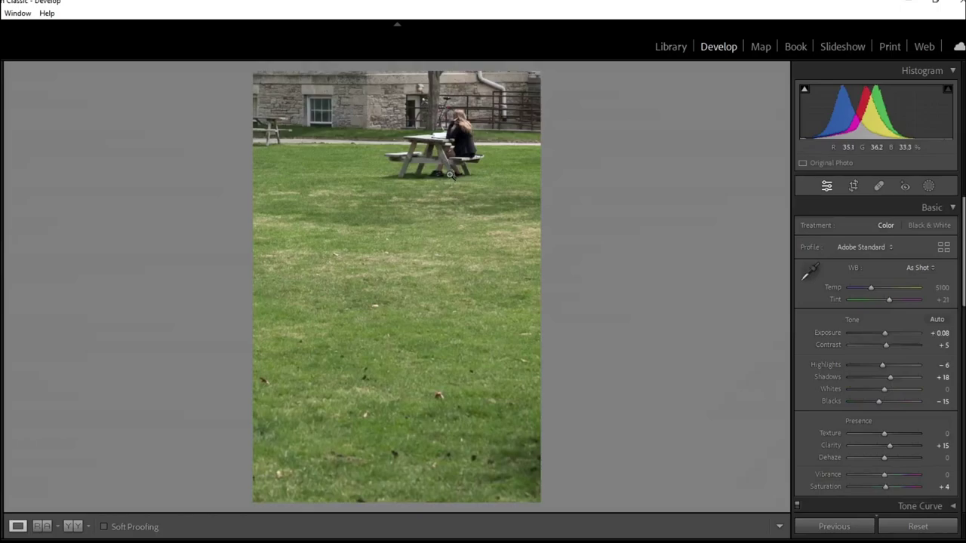
- Set Texture +19, Dehaze +18, Vibrance +21 and Exposure +0.26 on the lawn photo
click(891, 434)
click(891, 459)
click(891, 475)
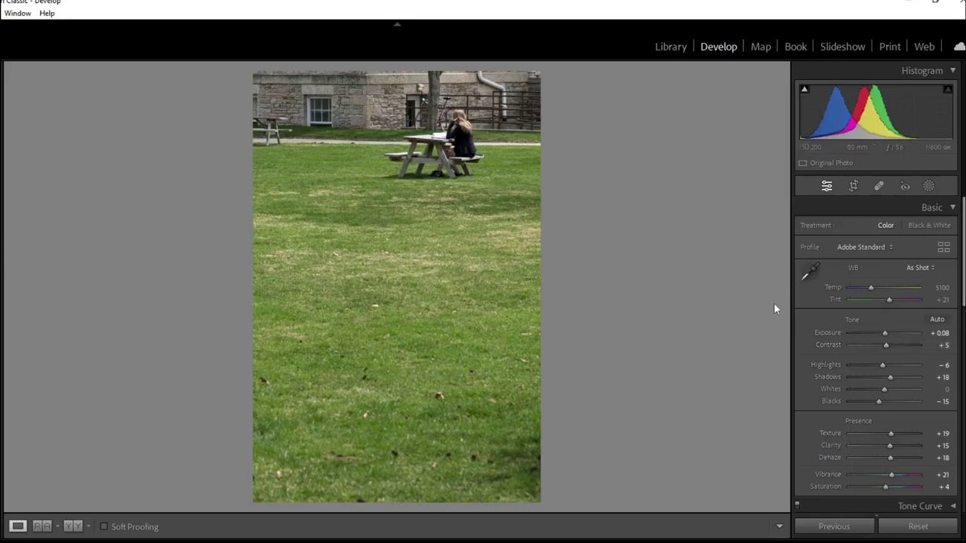
drag(886, 338, 886, 333)
- Lift Shadows to +42, comparing against the neighbouring building-and-tree photo
key(Right)
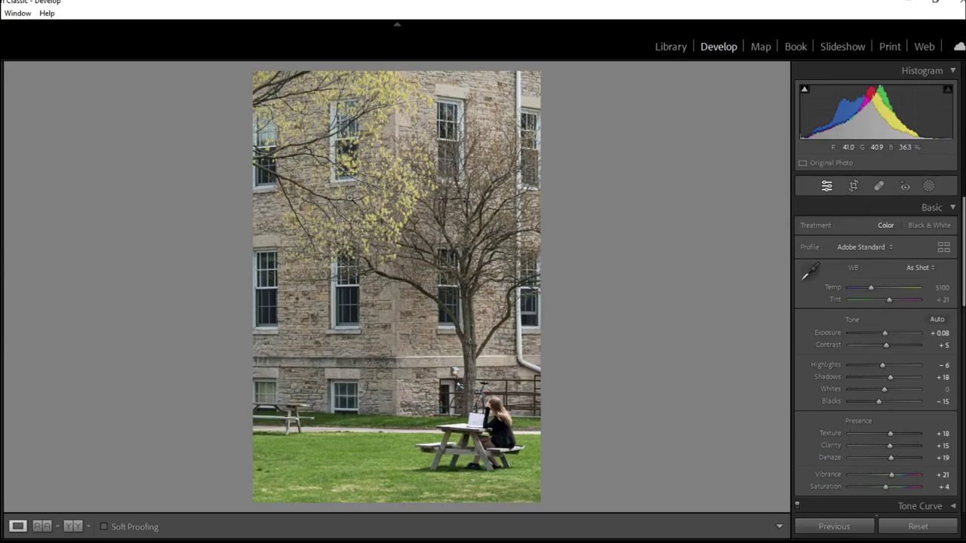
key(Right)
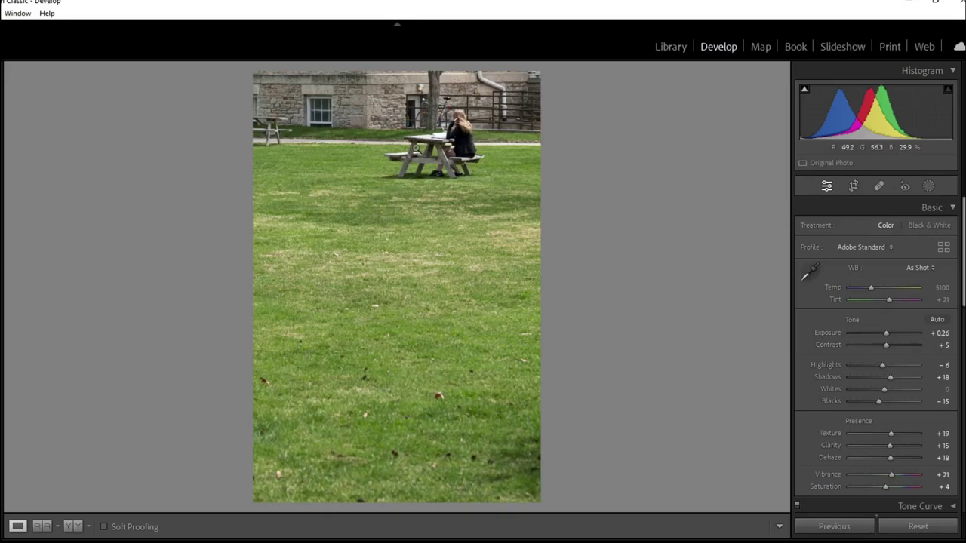
drag(891, 377, 900, 378)
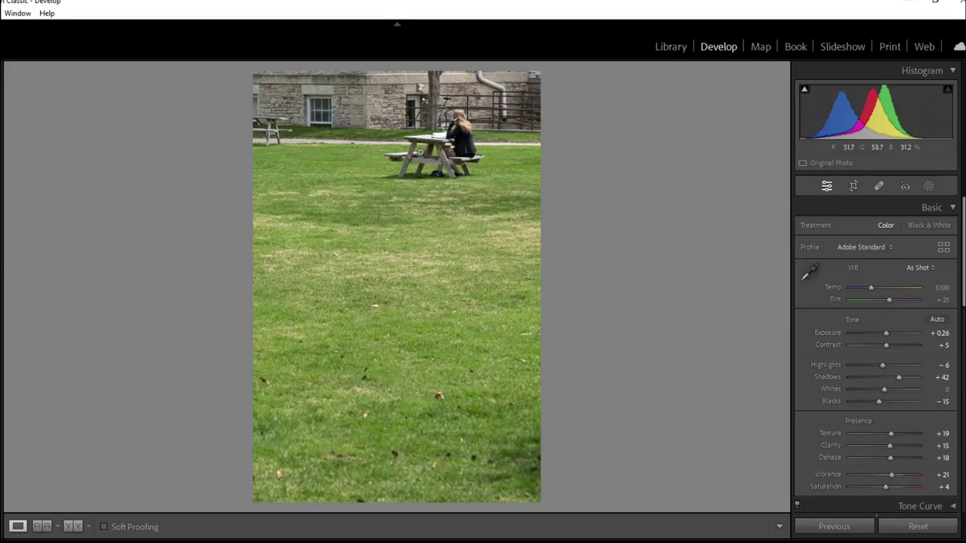
key(Right)
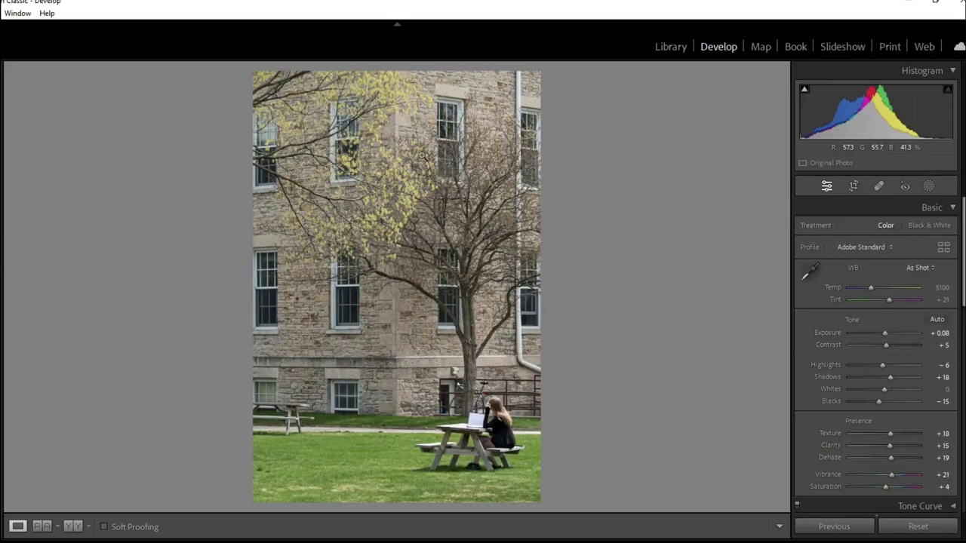
key(Right)
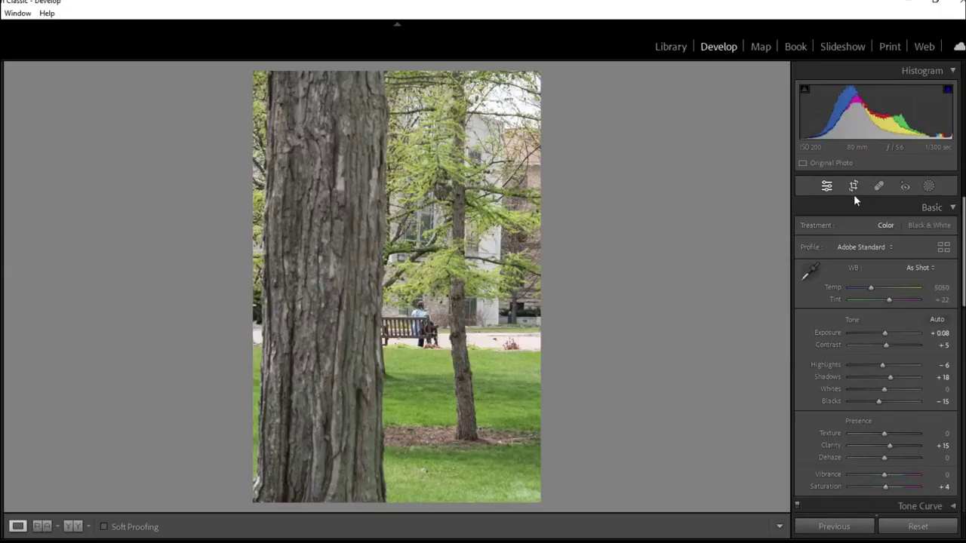
- Tighten the tree-trunk photo's crop from the bottom-right corner
click(853, 186)
drag(540, 502, 458, 427)
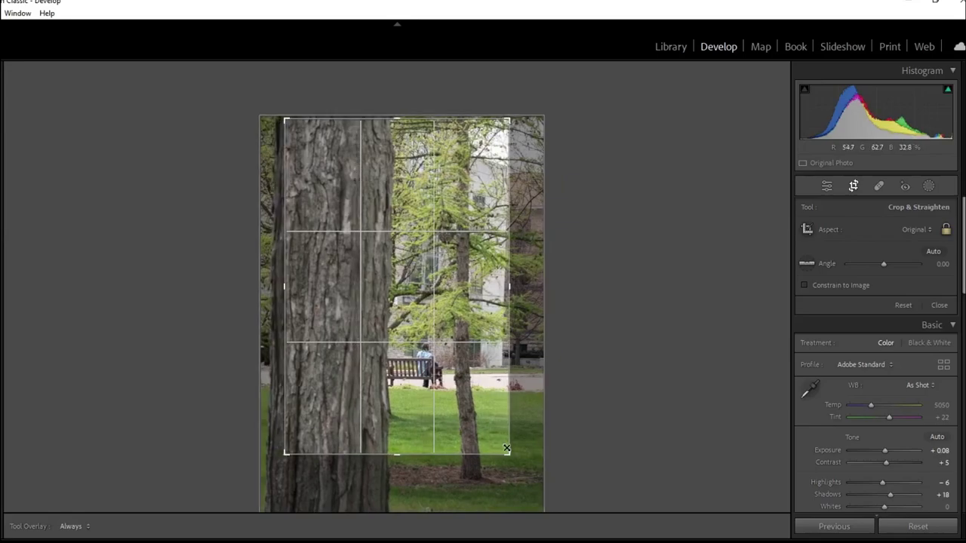
drag(508, 451, 505, 444)
key(Return)
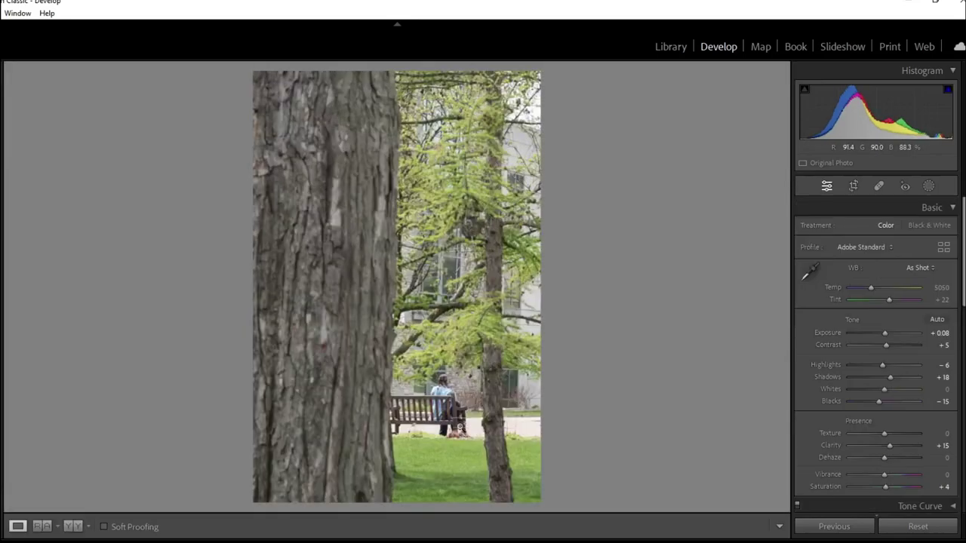
- Set Texture +25, Dehaze +14, Vibrance +18 and Highlights −67
click(893, 434)
click(889, 457)
click(890, 474)
click(891, 476)
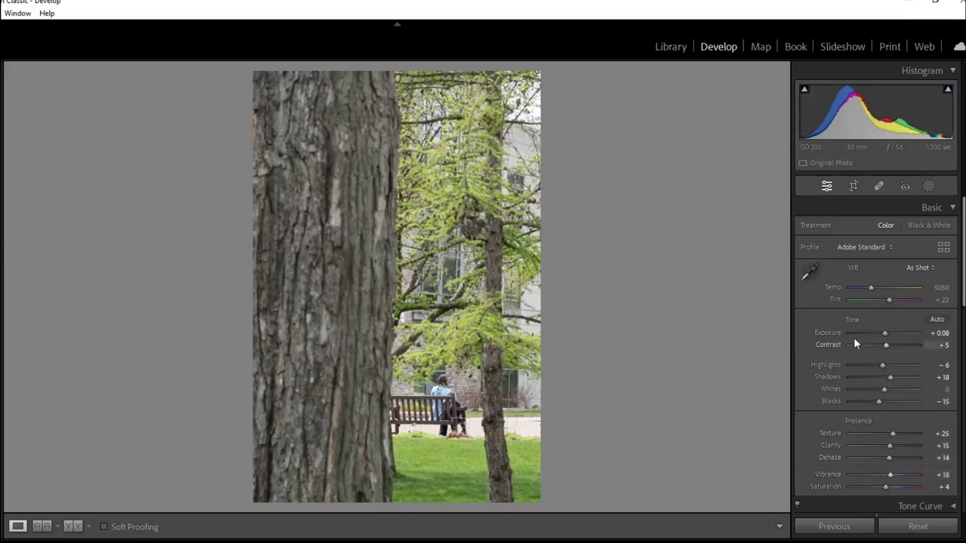
click(866, 367)
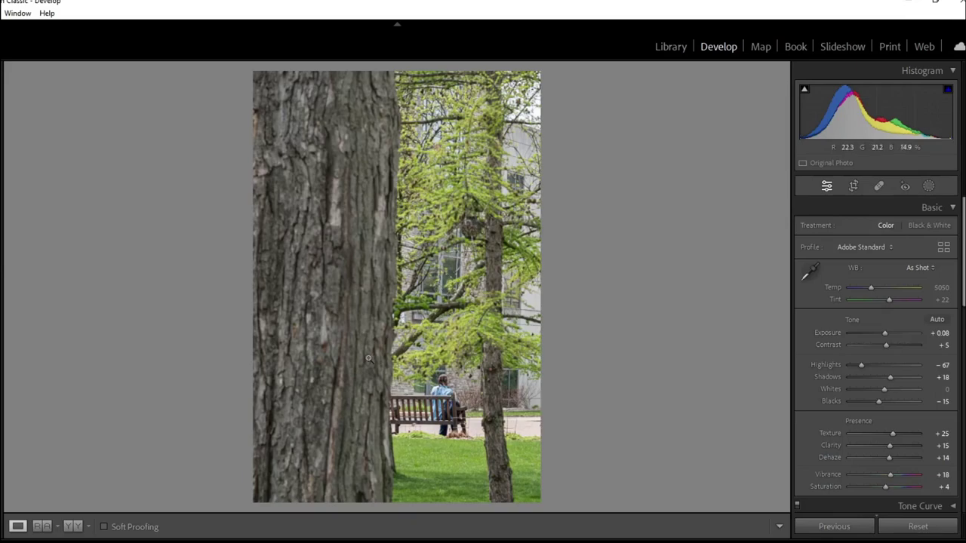
- Compare with the neighbouring edited photos, then move on to the portico stairs photo
key(Right)
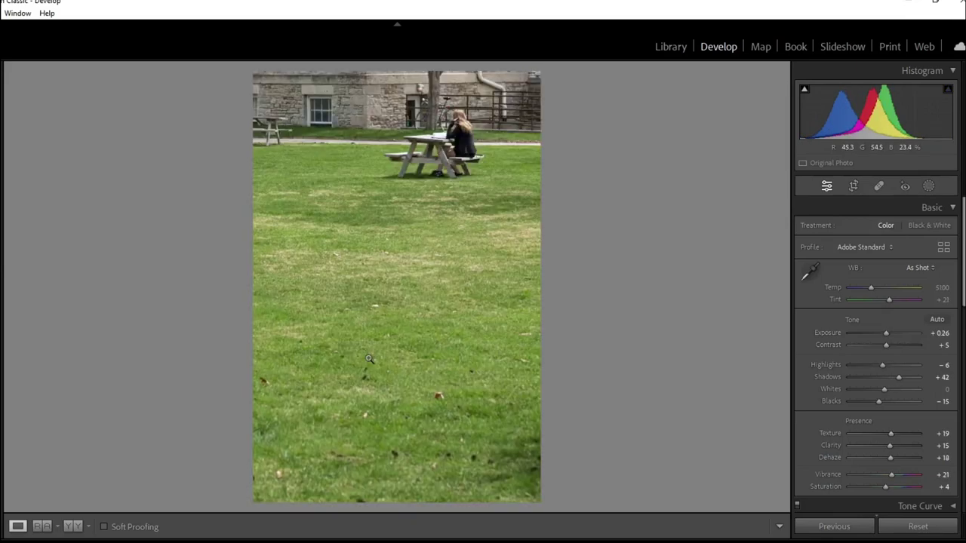
key(Right)
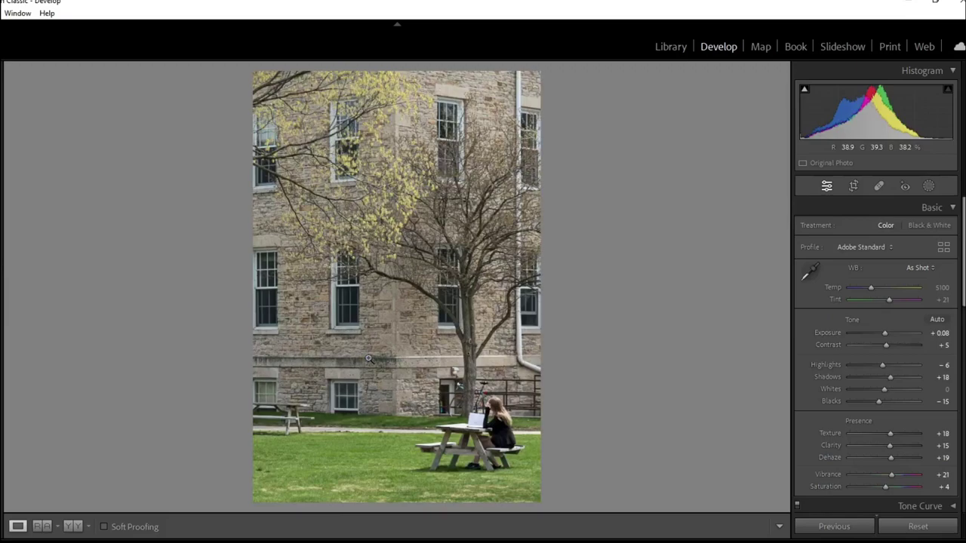
key(Right)
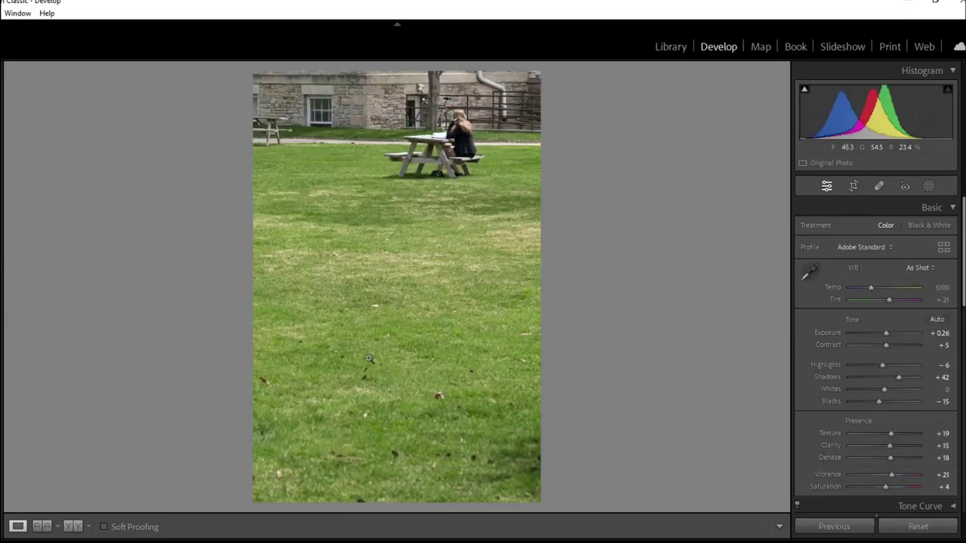
key(Right)
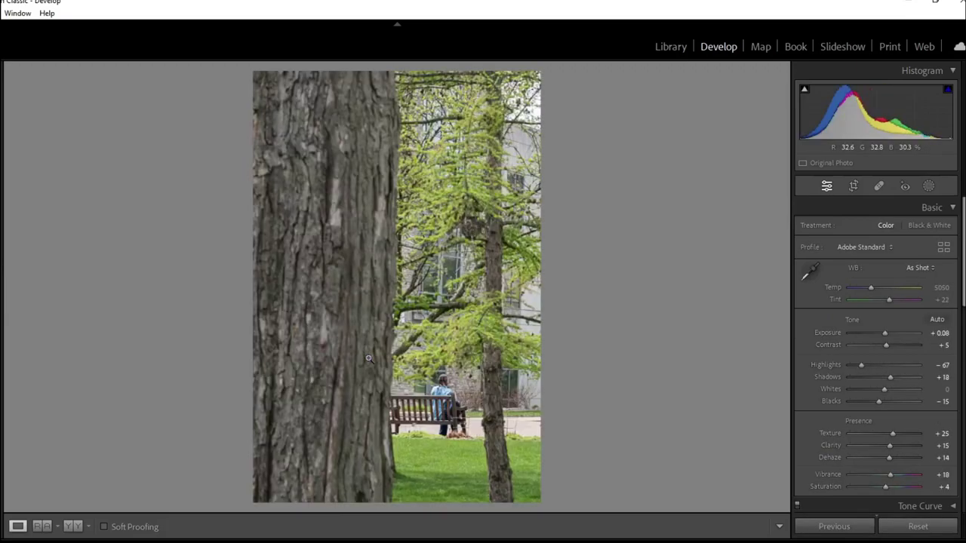
key(Right)
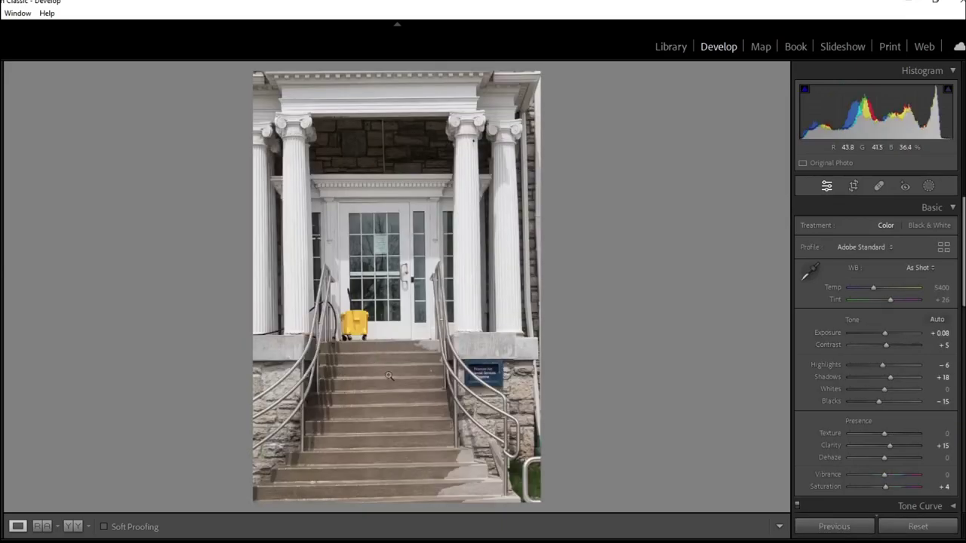
- Pull in the portico photo's top-right and bottom-right crop corners and level it at 0.04°
click(853, 186)
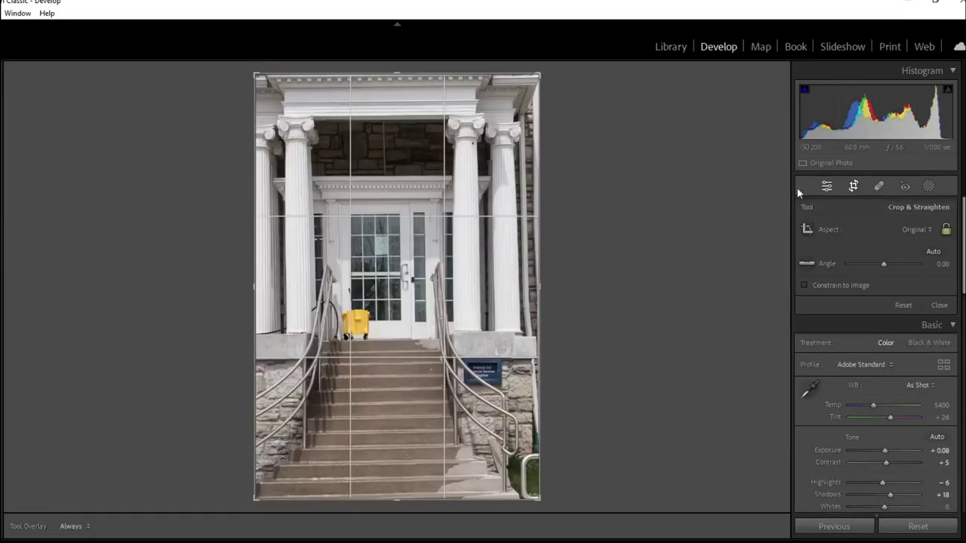
drag(534, 76, 531, 84)
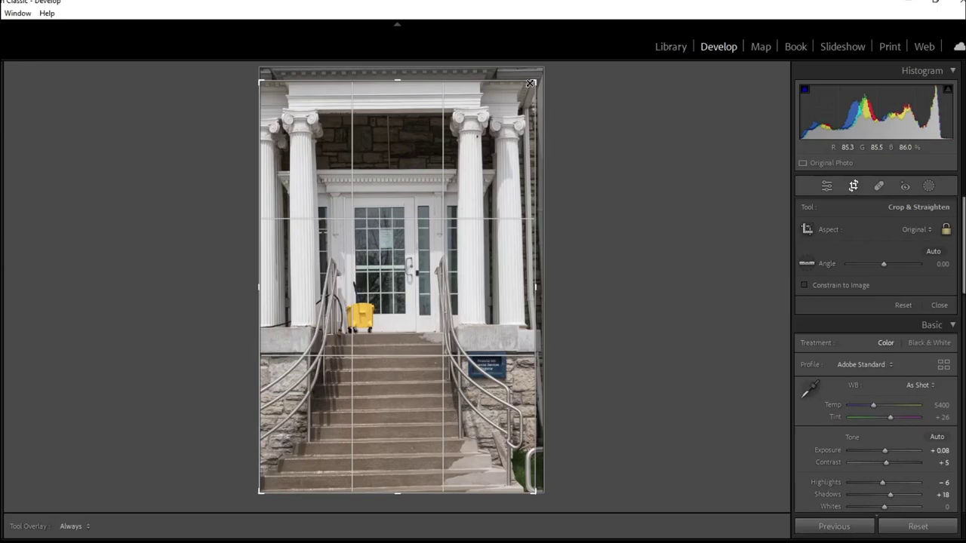
drag(533, 482, 531, 489)
drag(550, 450, 551, 449)
key(Return)
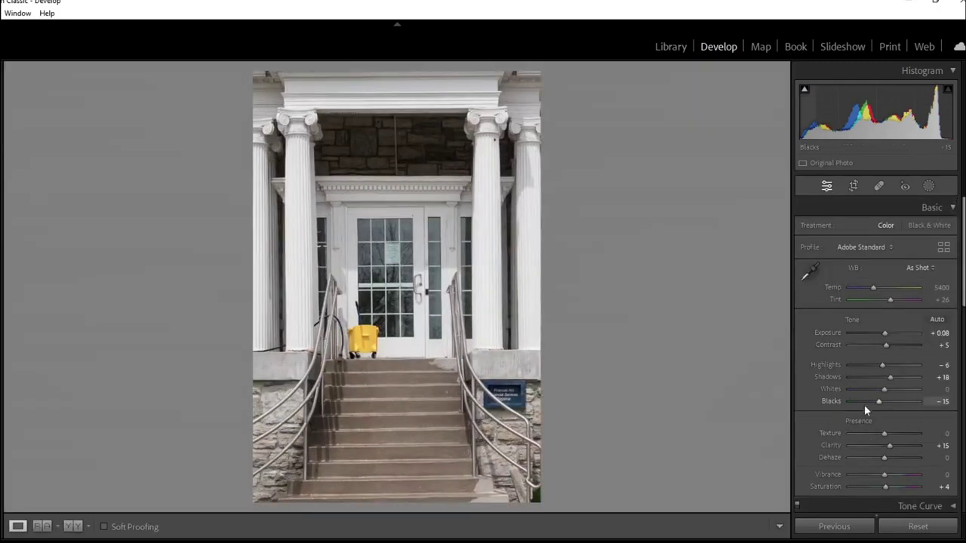
- Apply Auto Upright perspective correction, after trying Vertical, and set the Horizontal transform to +5
scroll(864, 406, down, 10)
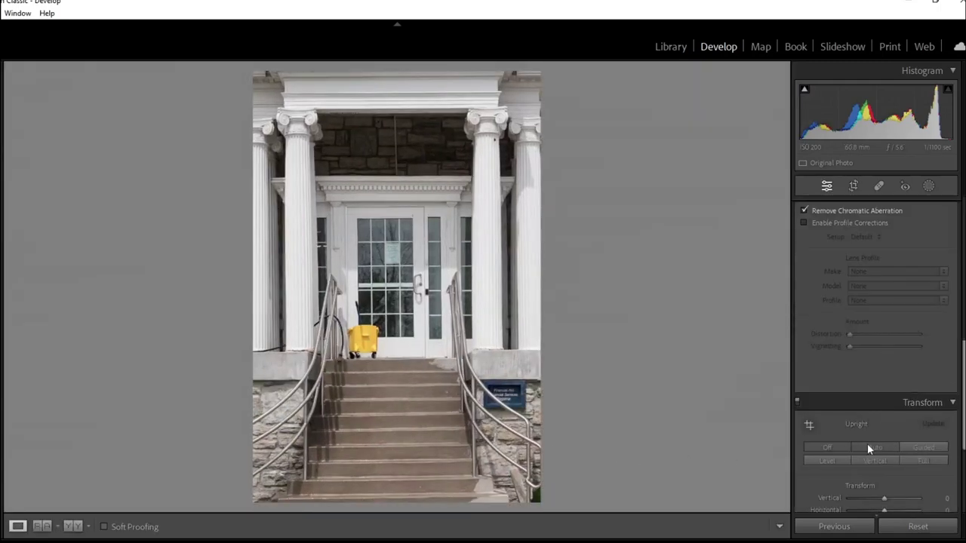
click(868, 446)
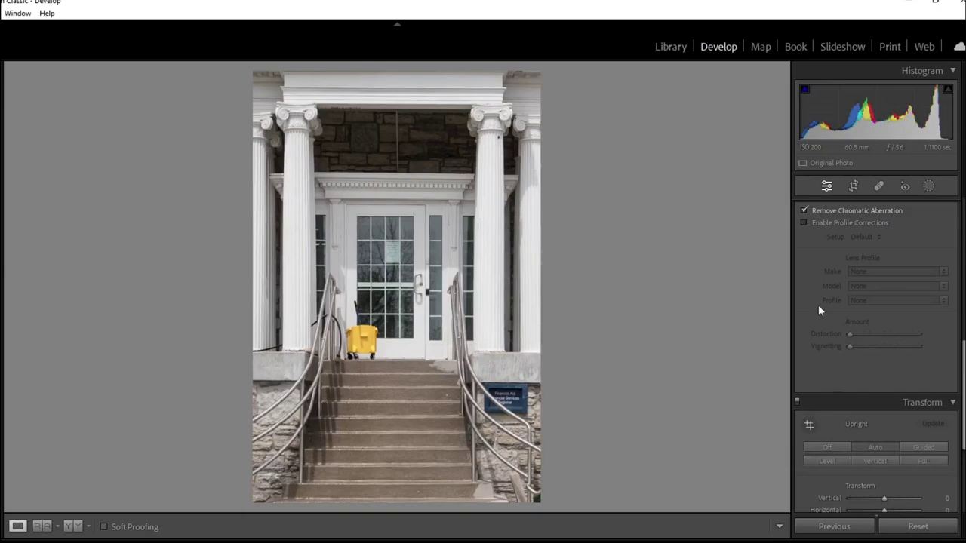
click(877, 461)
click(873, 447)
scroll(878, 465, down, 3)
click(885, 375)
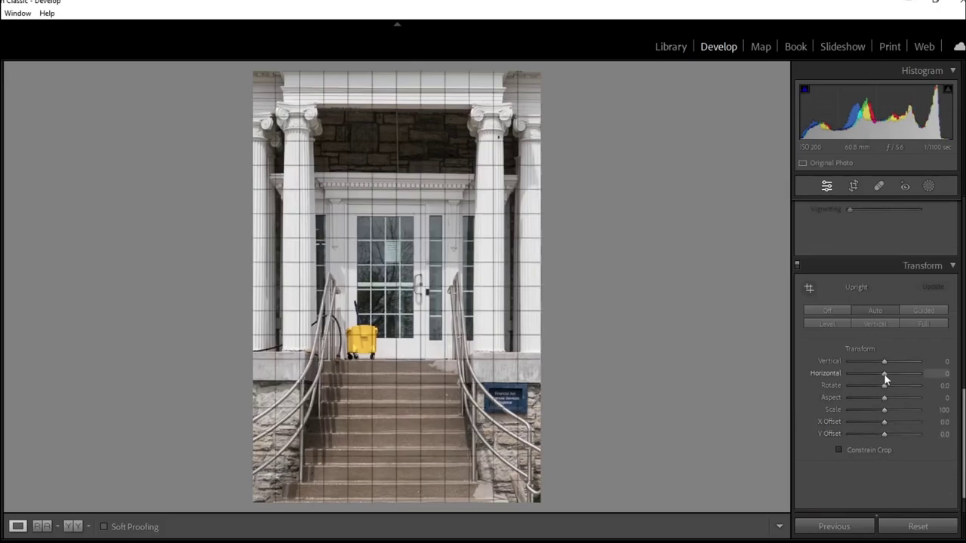
drag(886, 375, 886, 374)
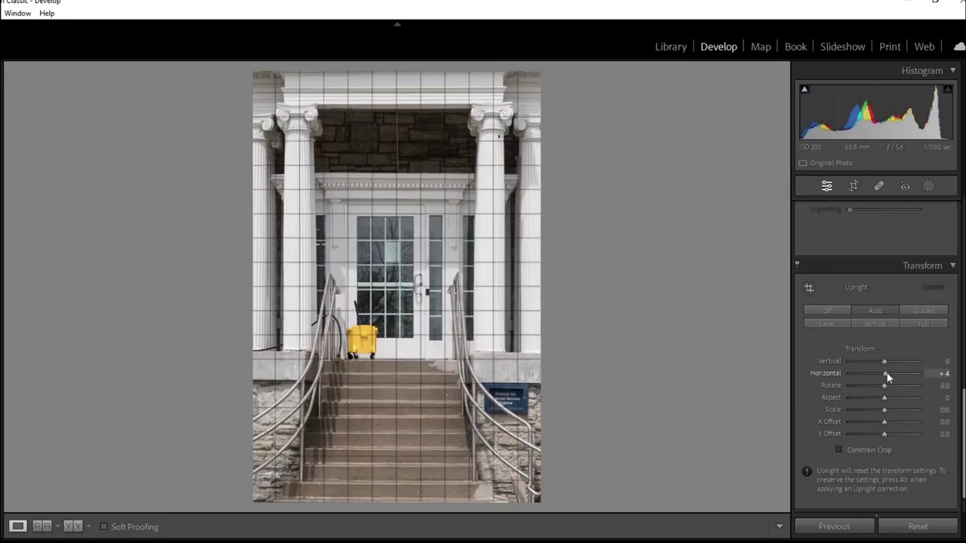
drag(887, 373, 889, 374)
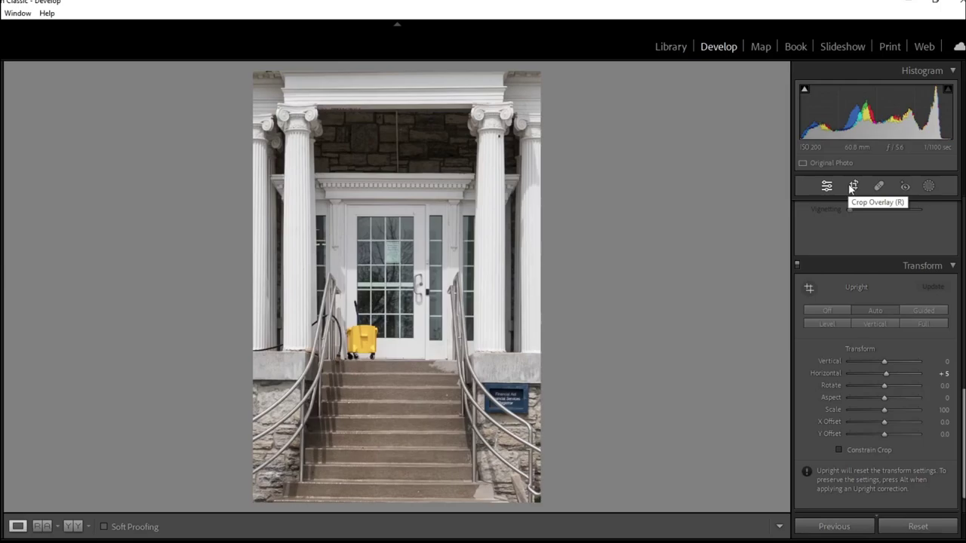
scroll(852, 330, up, 10)
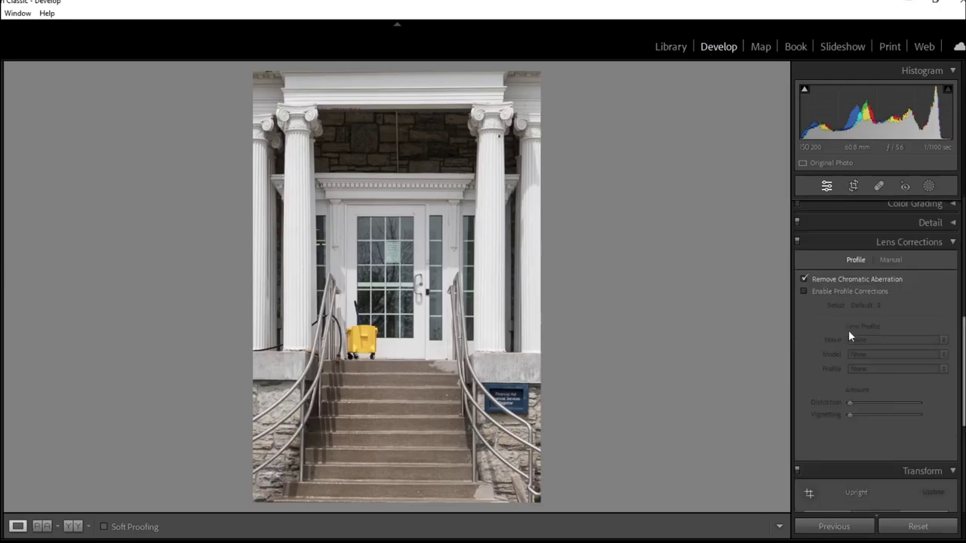
- Set Texture +16, Dehaze +16 and Vibrance +18 on the portico photo
click(890, 433)
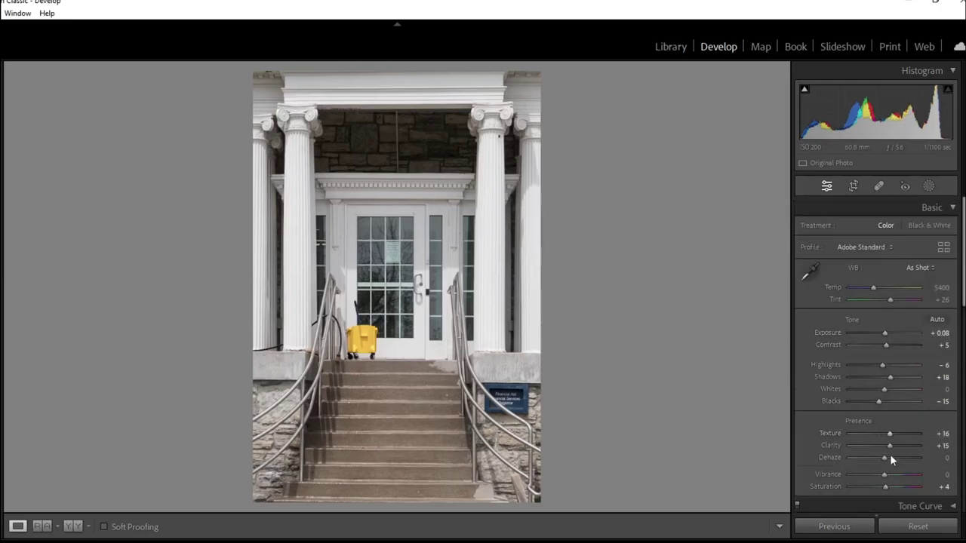
click(889, 457)
click(891, 474)
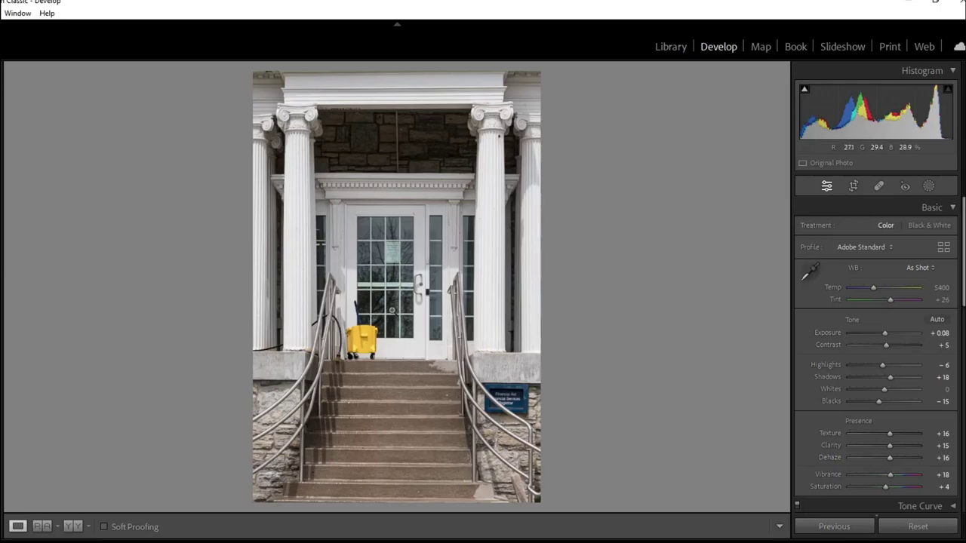
- Crop tightly around the glass door between the central columns above the top steps
click(852, 187)
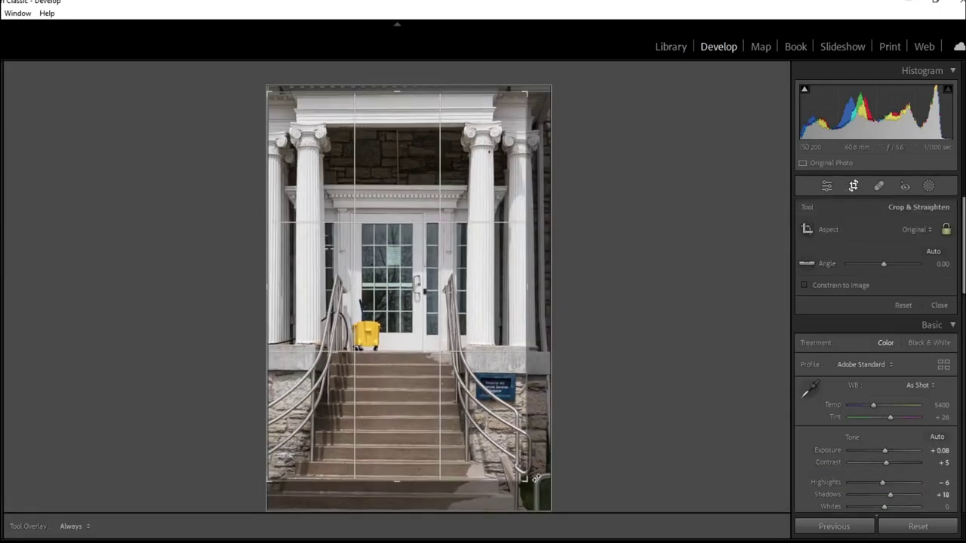
drag(536, 480, 514, 441)
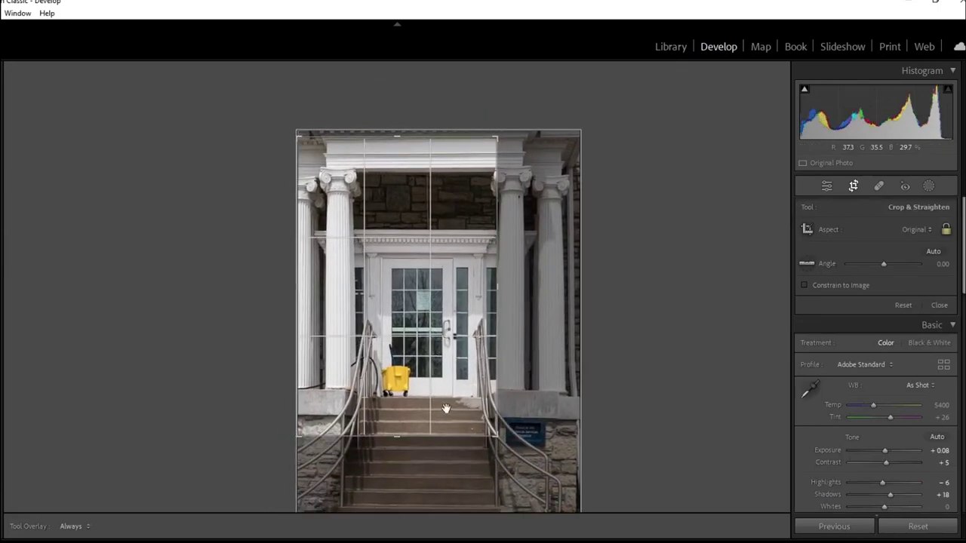
drag(442, 405, 418, 401)
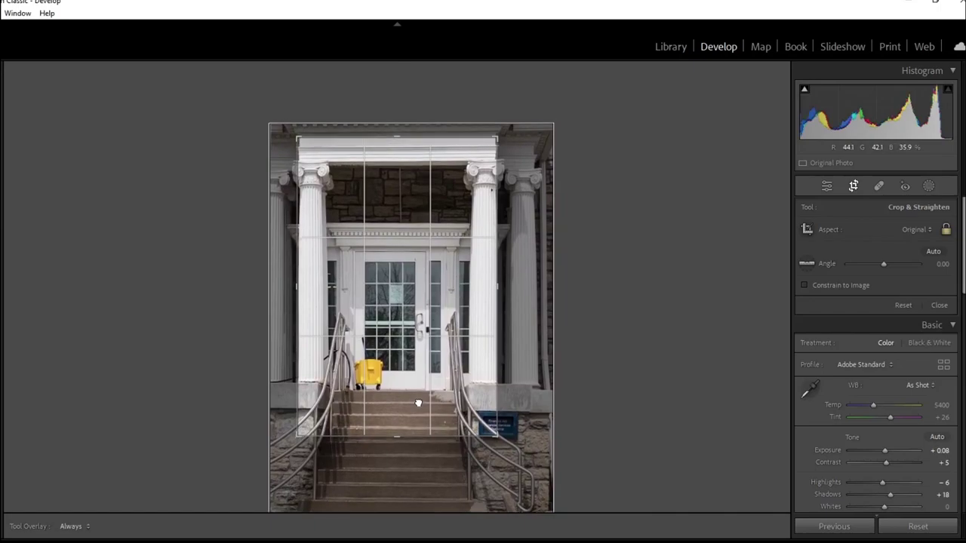
key(Return)
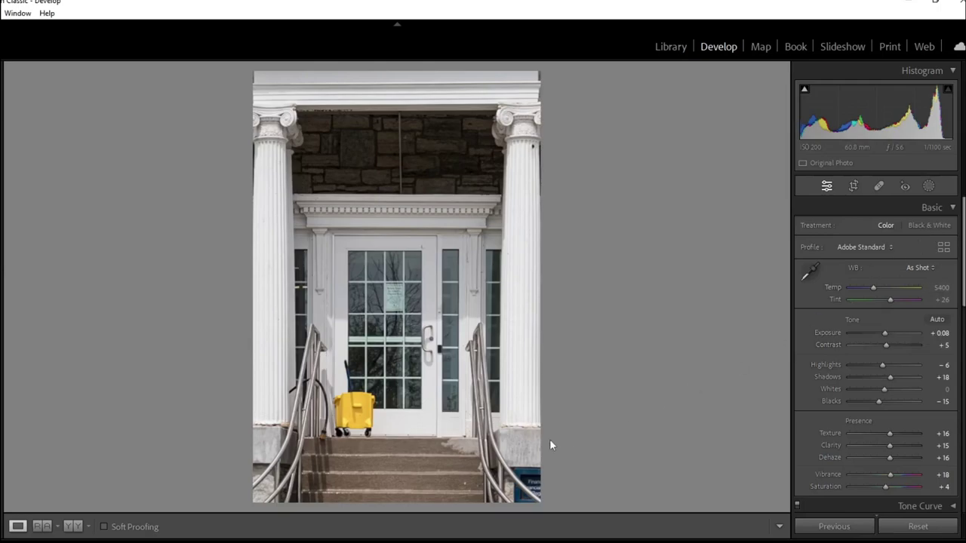
- Step to the excavator construction photo, remove its flag, and continue to the worker-in-vest portrait
key(Right)
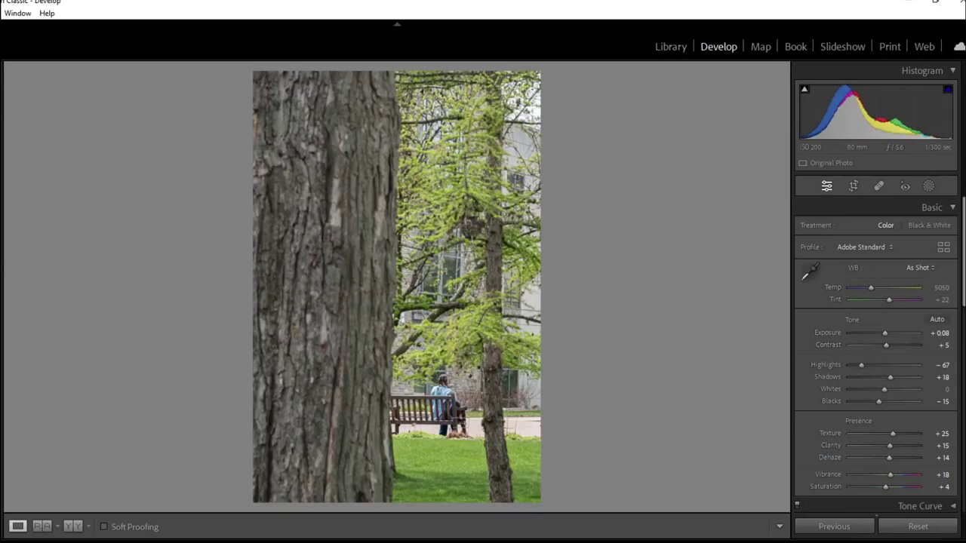
key(Right)
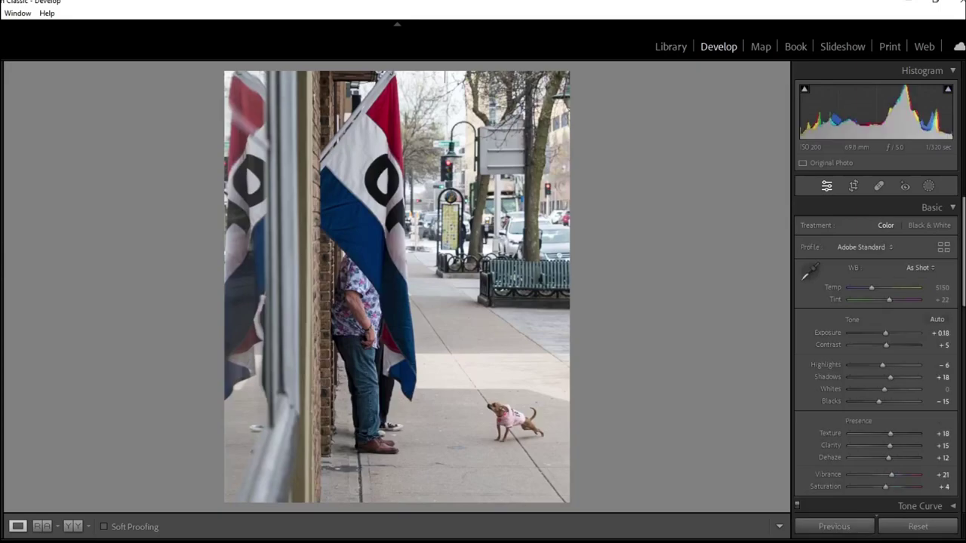
key(Right)
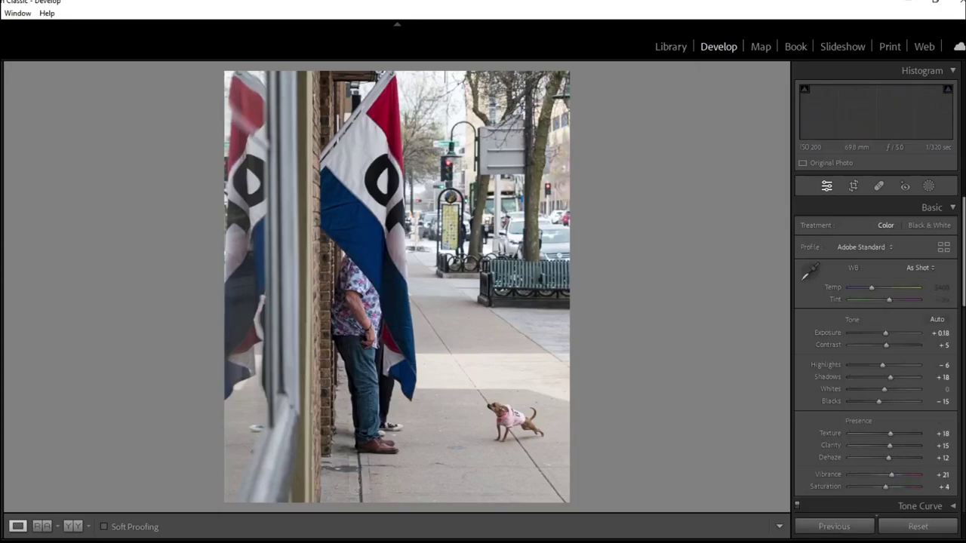
key(Right)
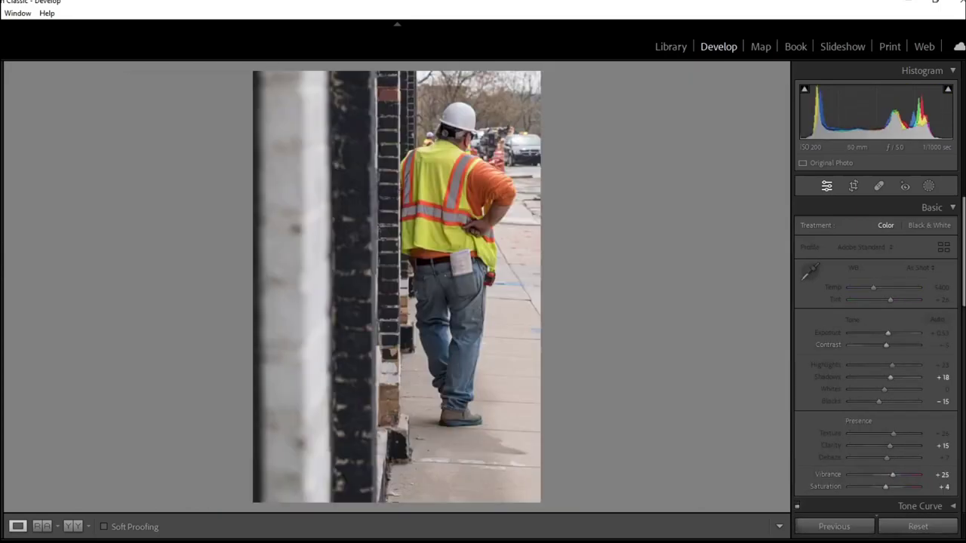
key(Left)
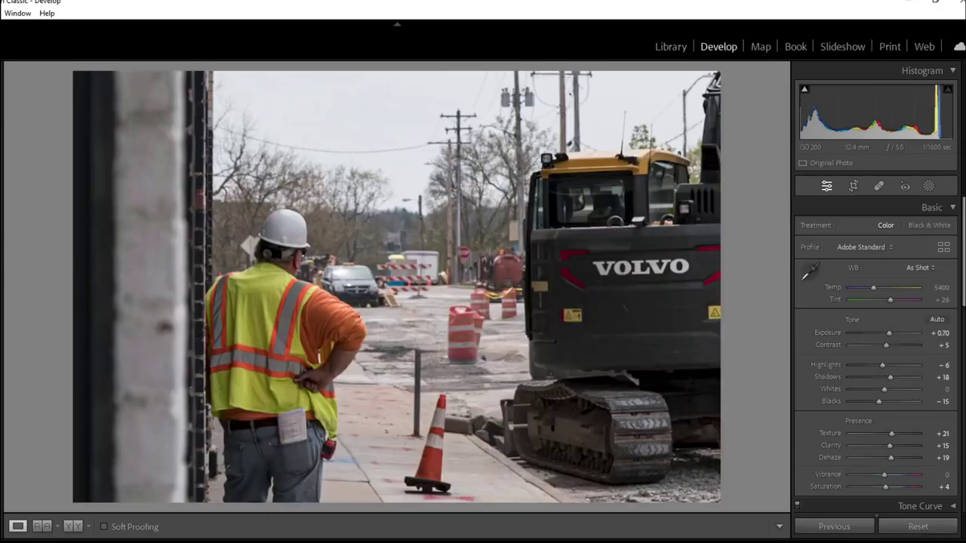
key(u)
key(Right)
key(Left)
key(Left)
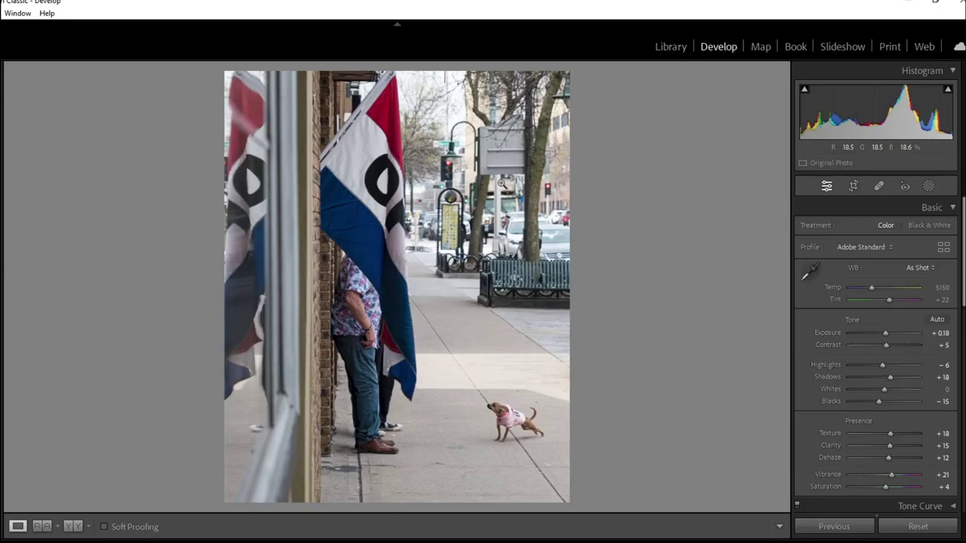
key(Right)
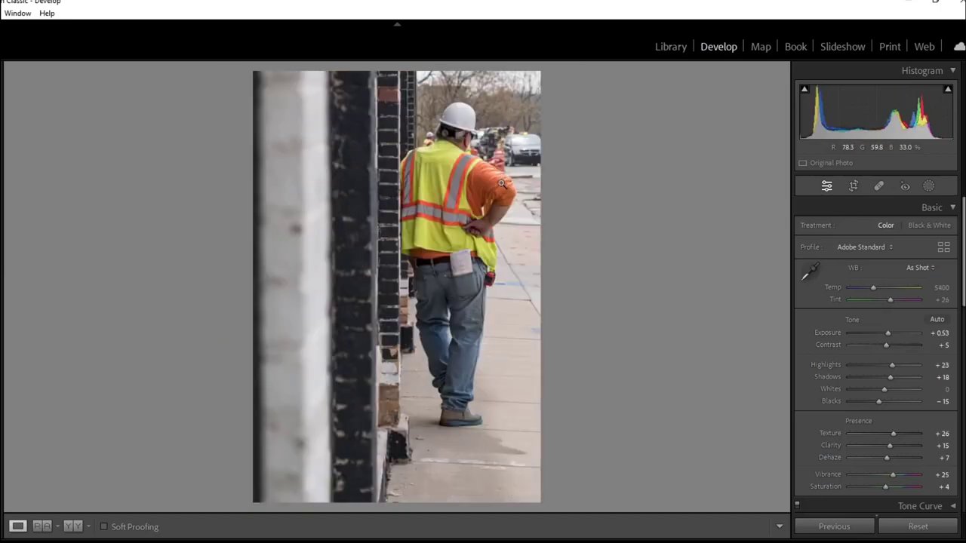
- Review the mannequin, dresses, red cooler, rubble, lawn and tree-trunk photos through to the cropped doorway
key(Right)
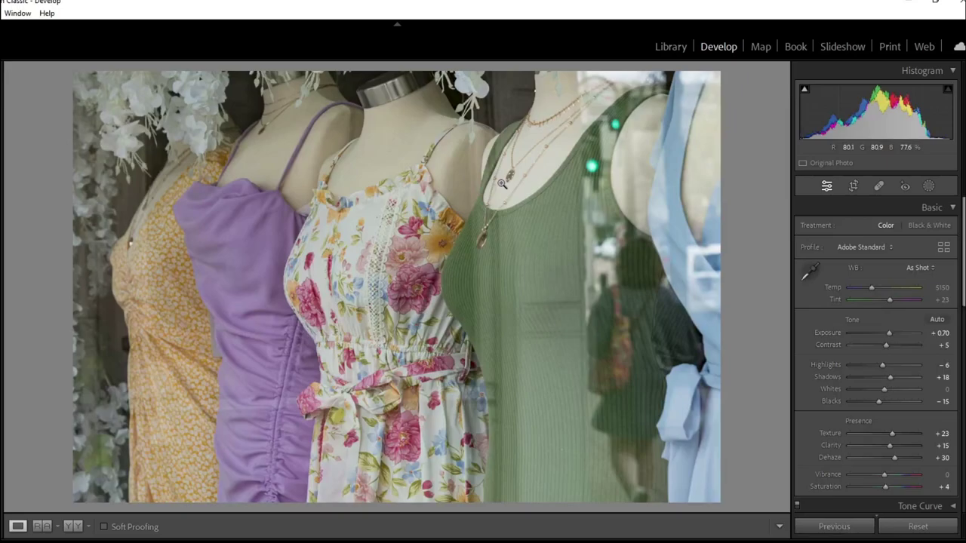
key(Left)
key(Right)
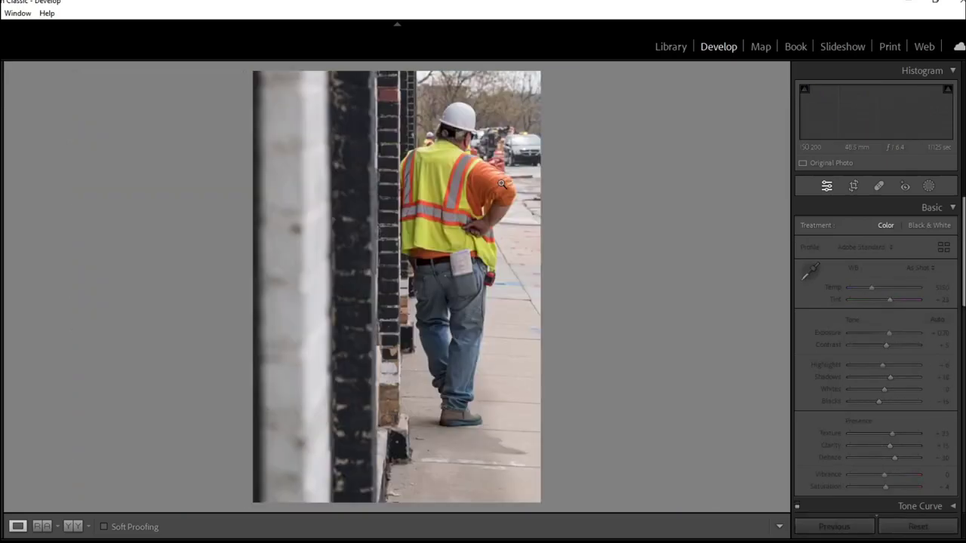
key(Right)
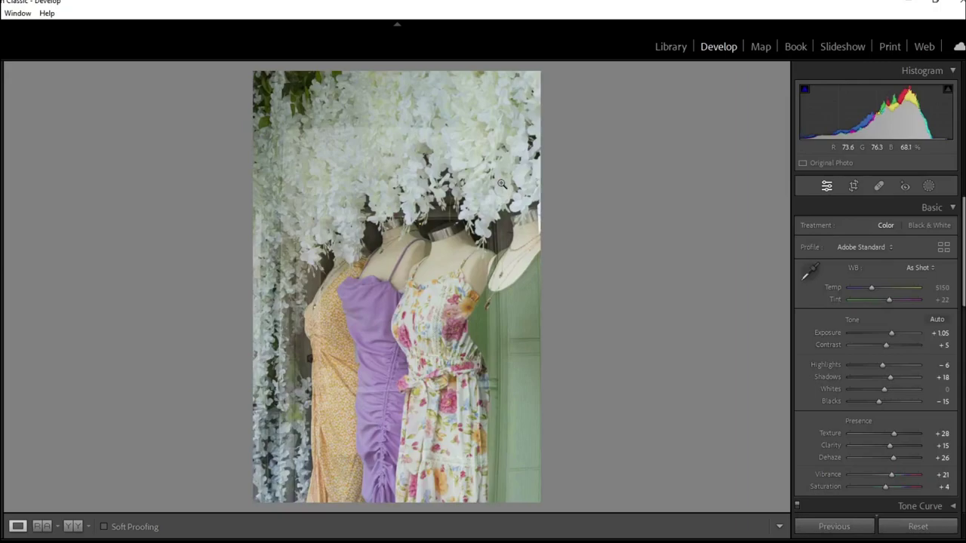
key(Left)
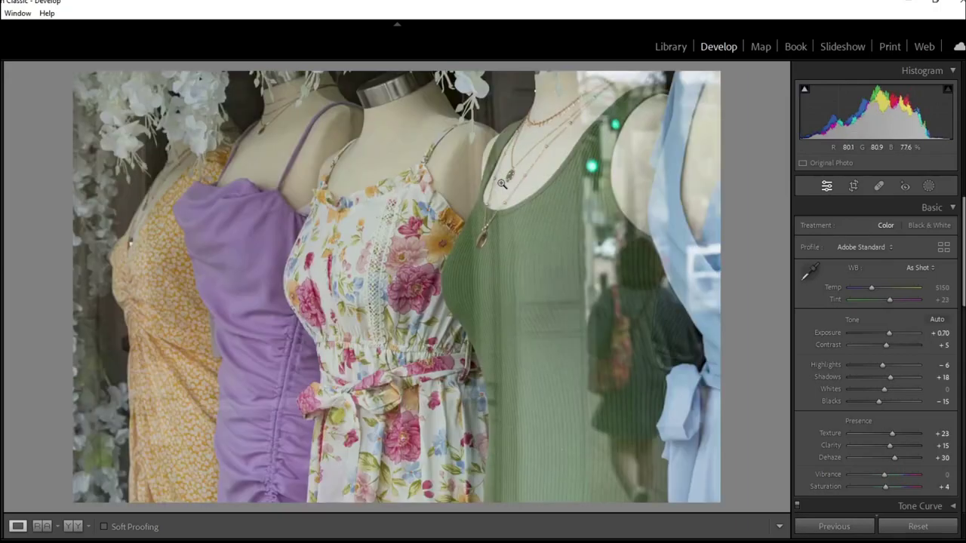
key(Right)
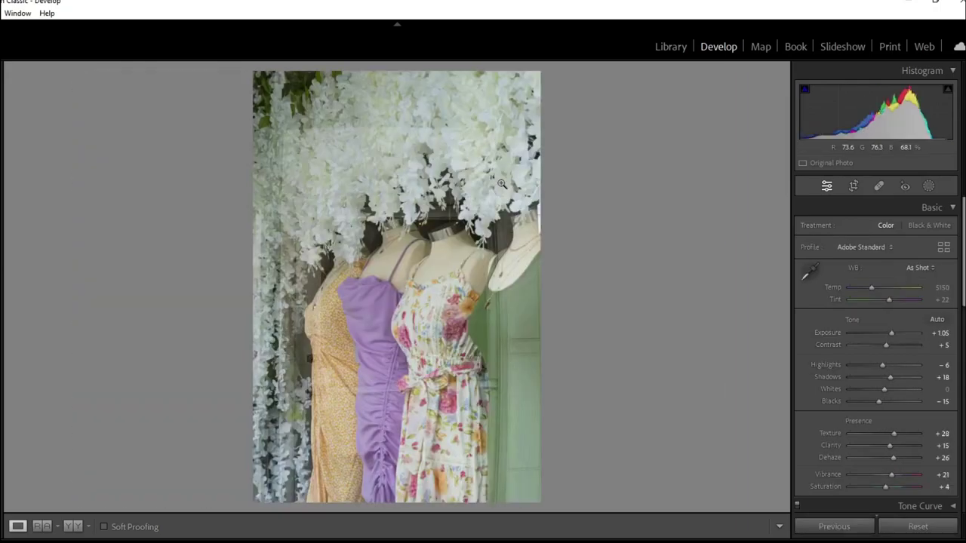
key(Right)
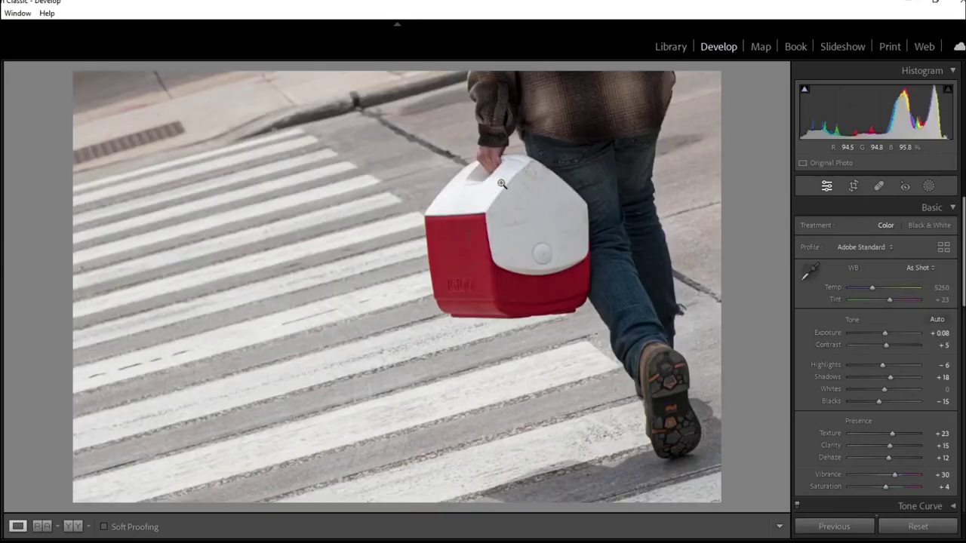
key(Right)
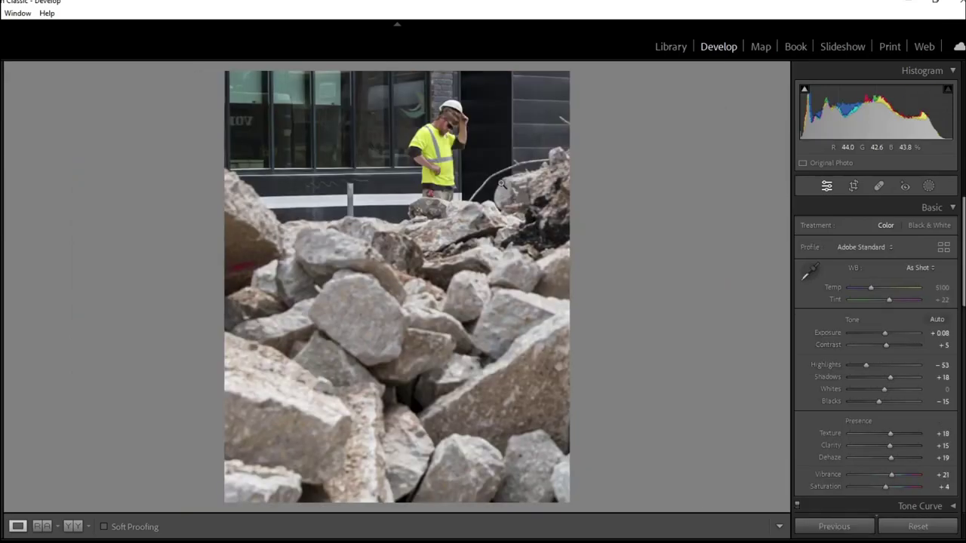
key(Right)
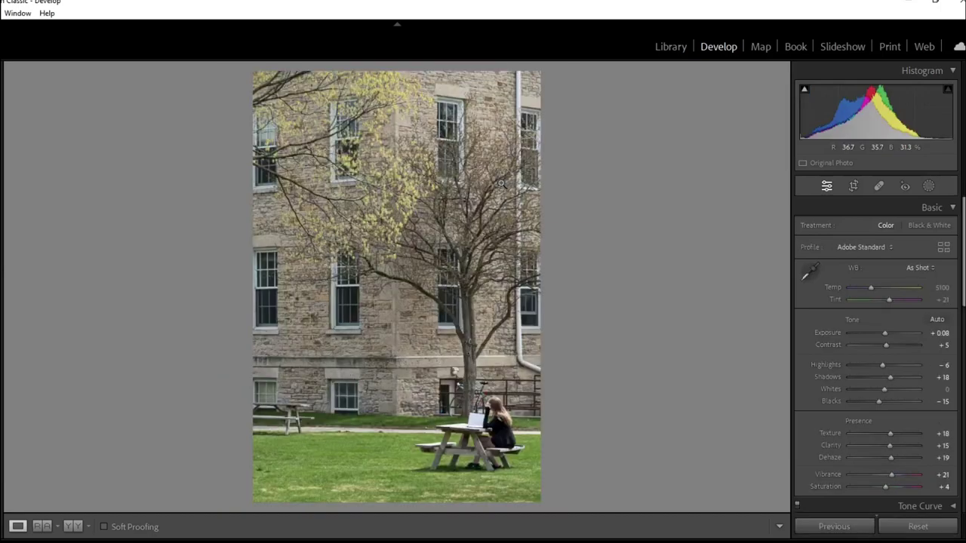
key(Right)
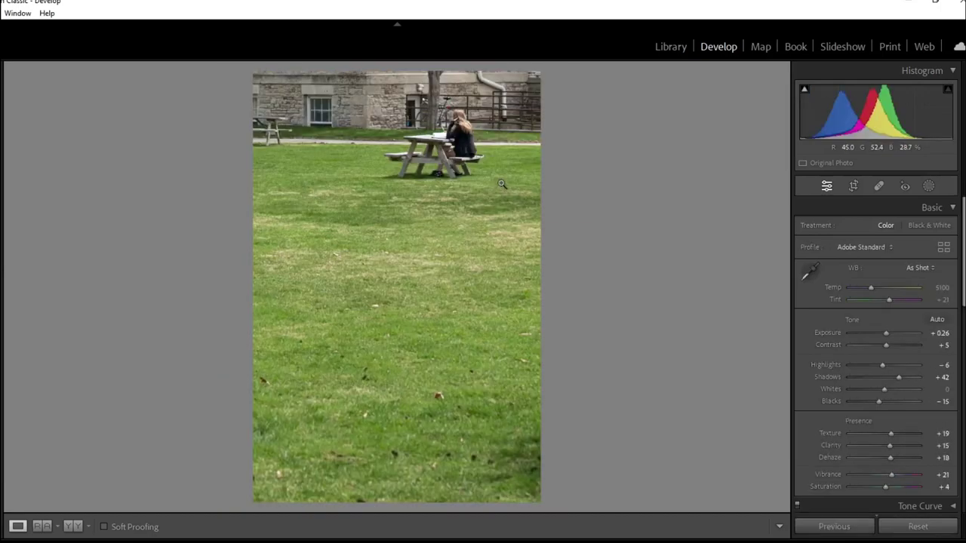
key(Left)
key(Right)
key(Right)
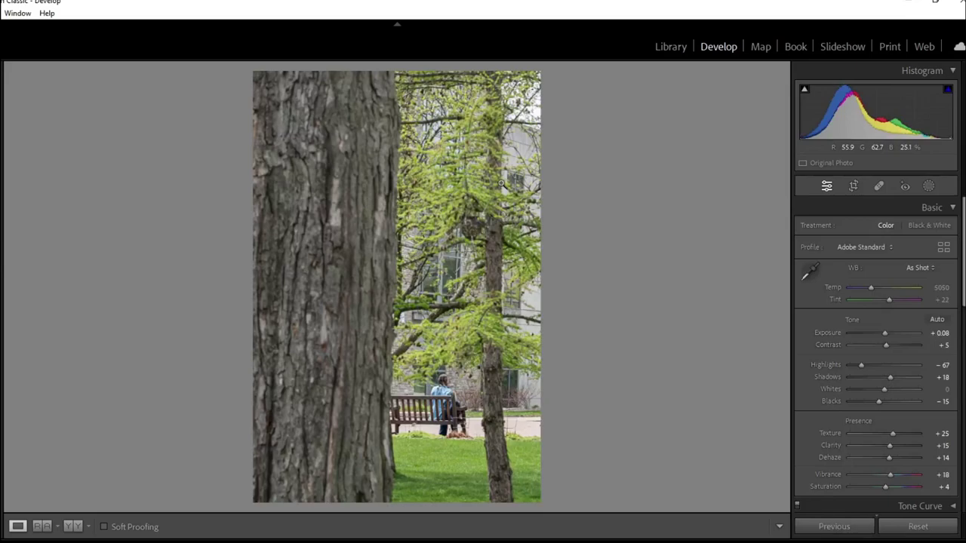
key(Right)
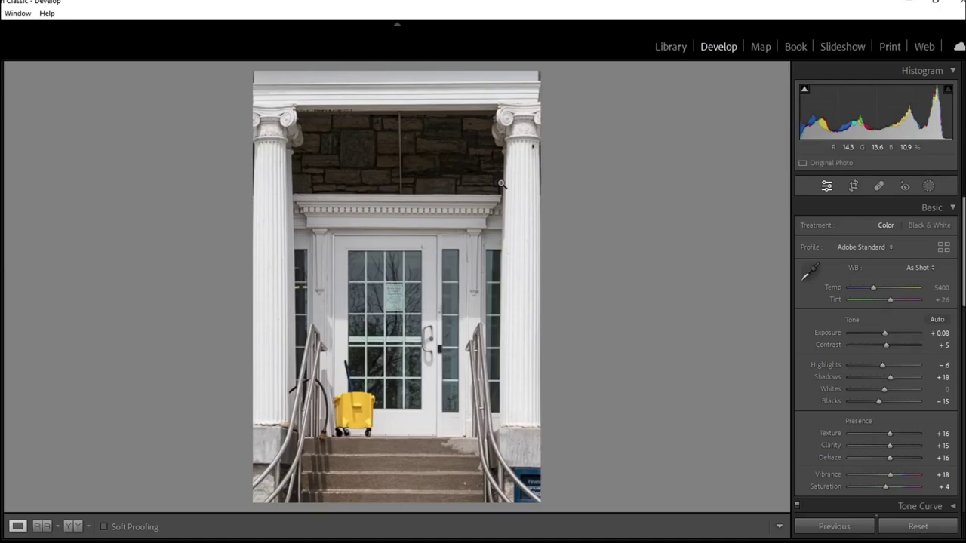
- Cycle through the lawn, rubble, cooler, dresses and worker shots back to the flags-and-dog photo
key(Right)
key(Right)
key(Right)
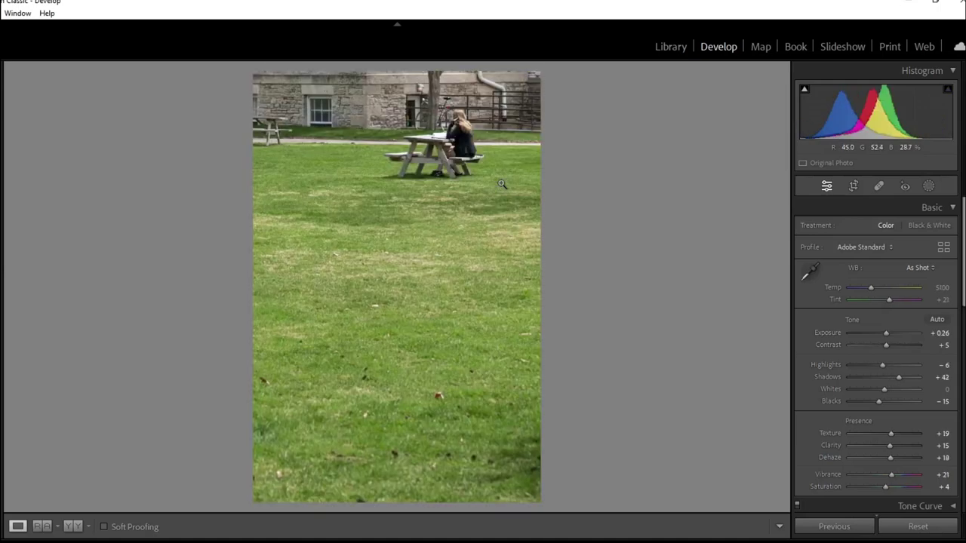
key(Right)
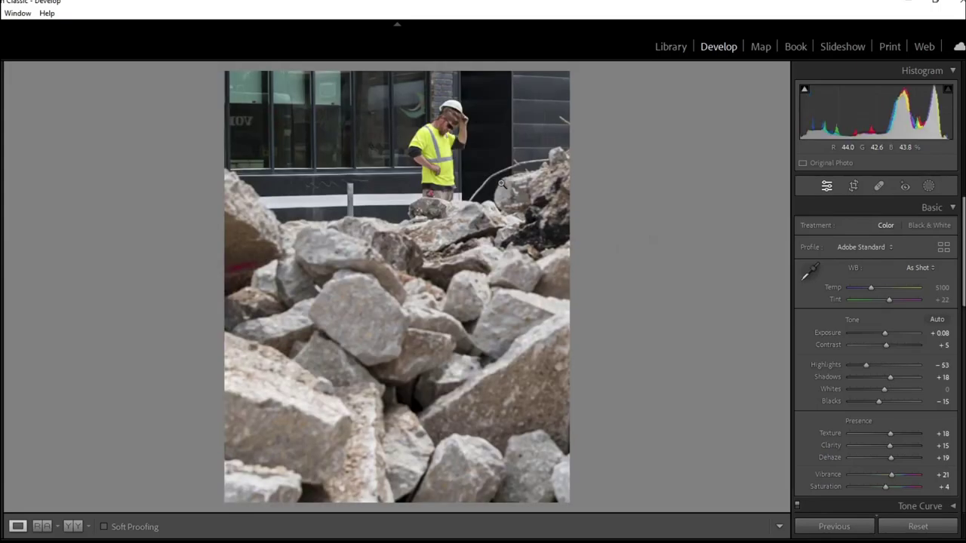
key(Right)
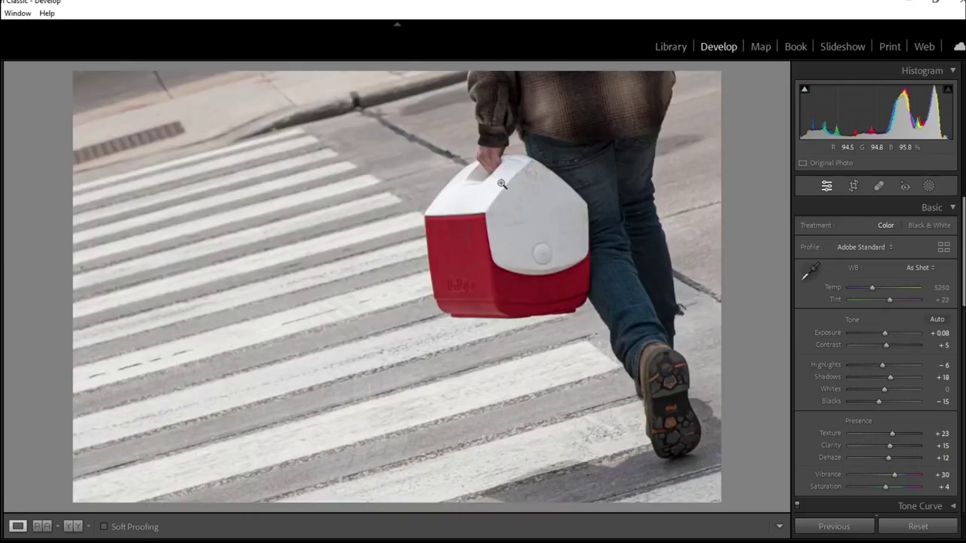
key(Right)
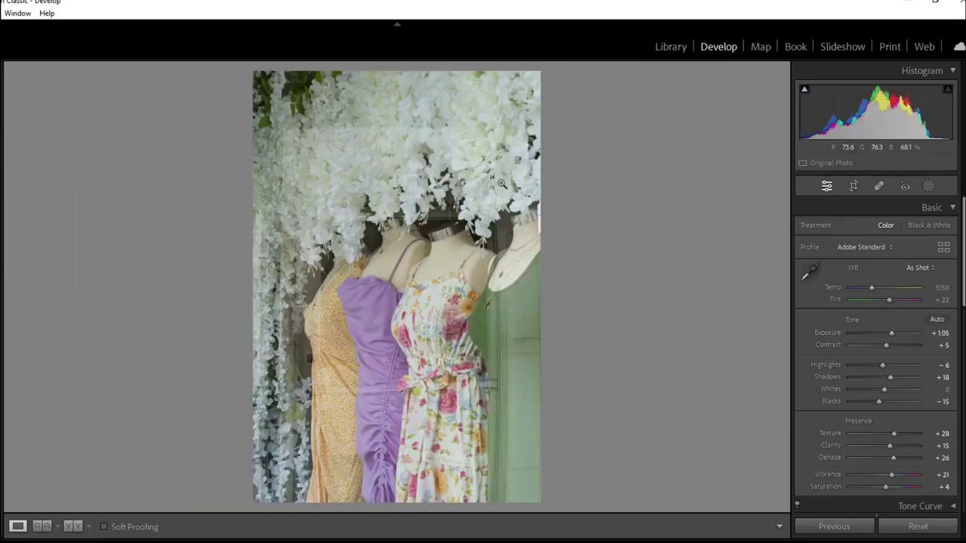
key(Right)
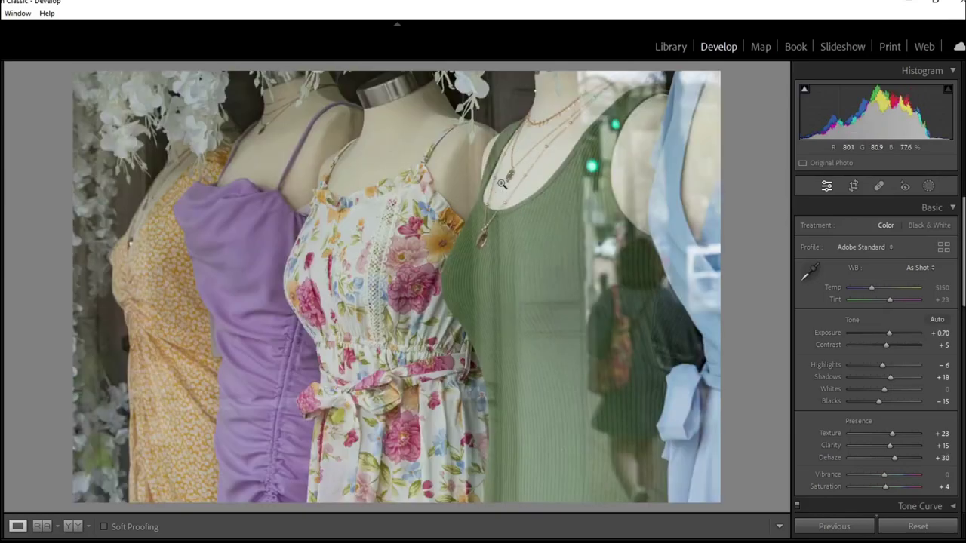
key(Right)
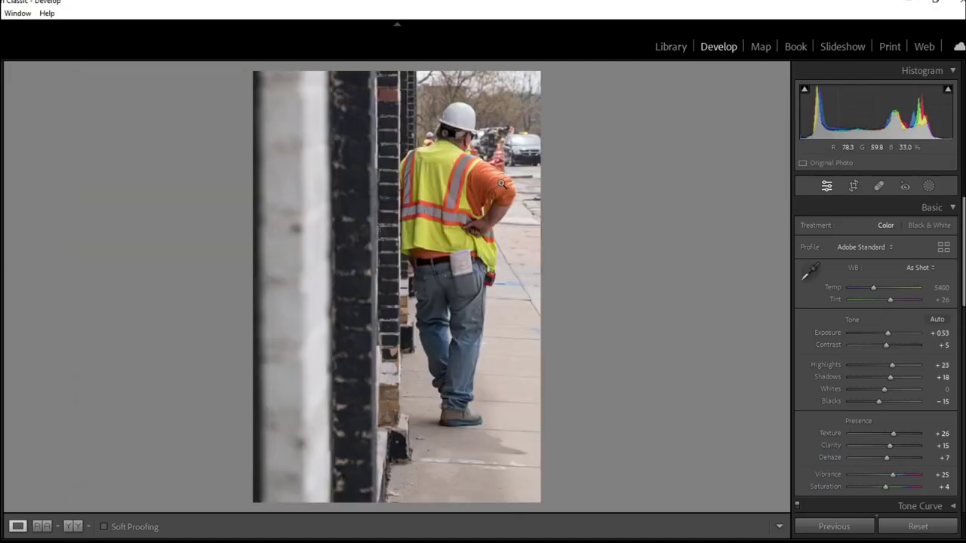
key(Right)
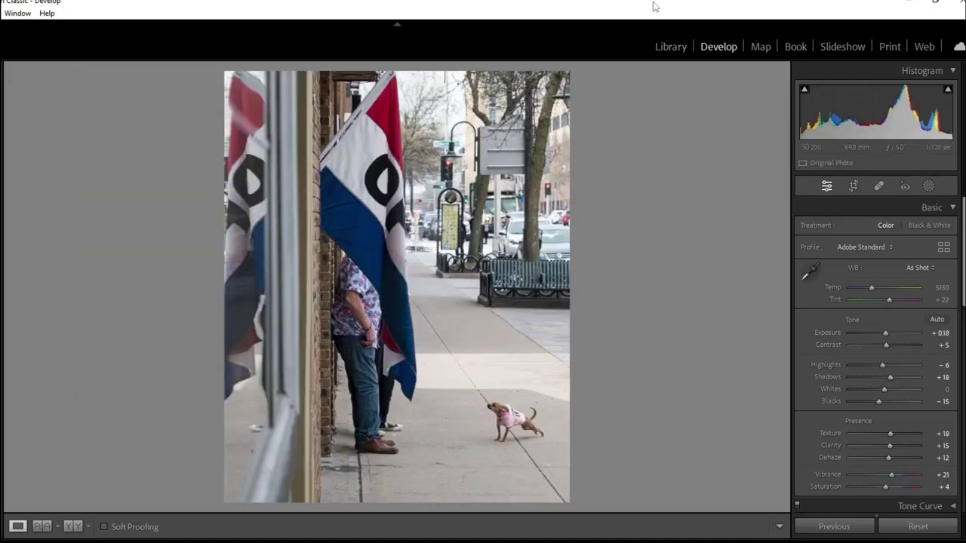